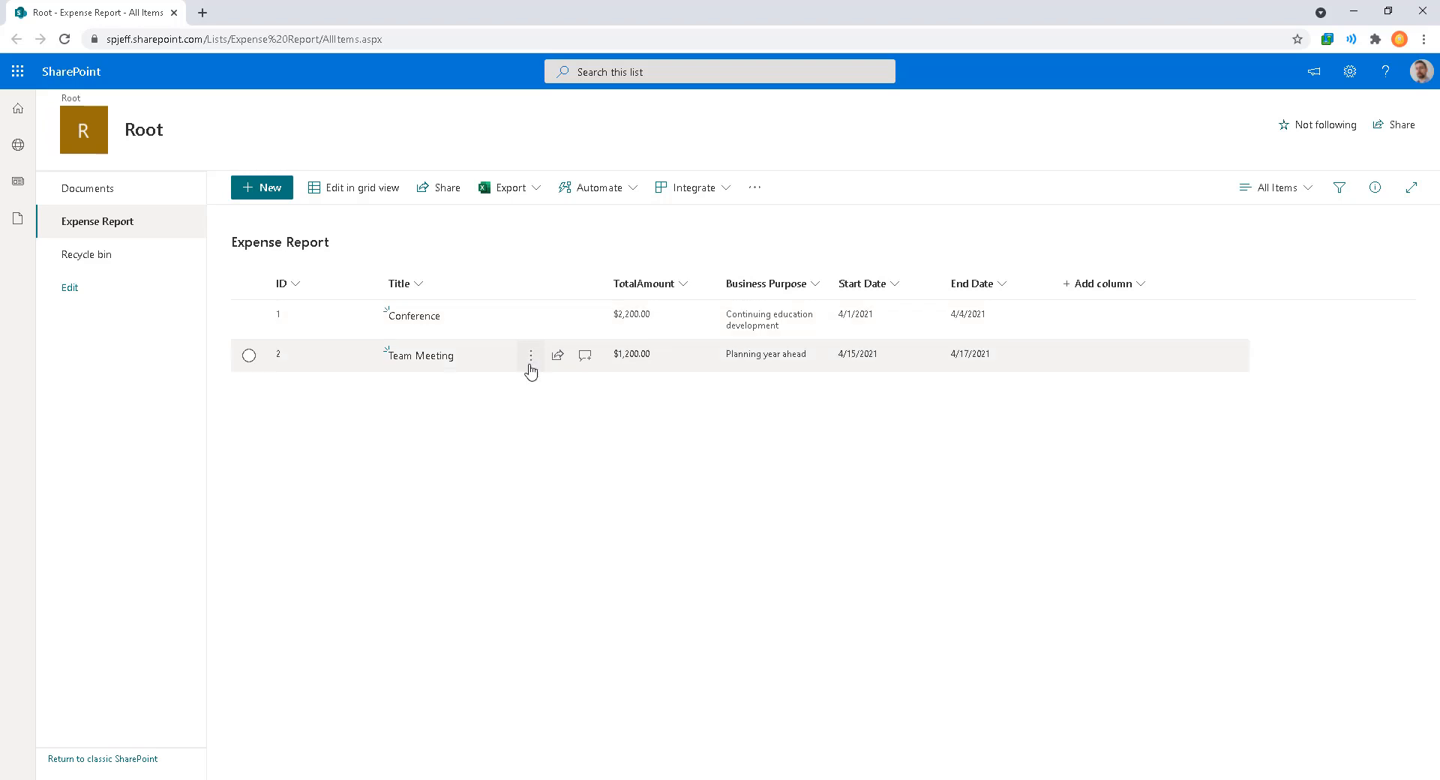
pyautogui.moveTo(582, 254); pyautogui.dragTo(697, 409)
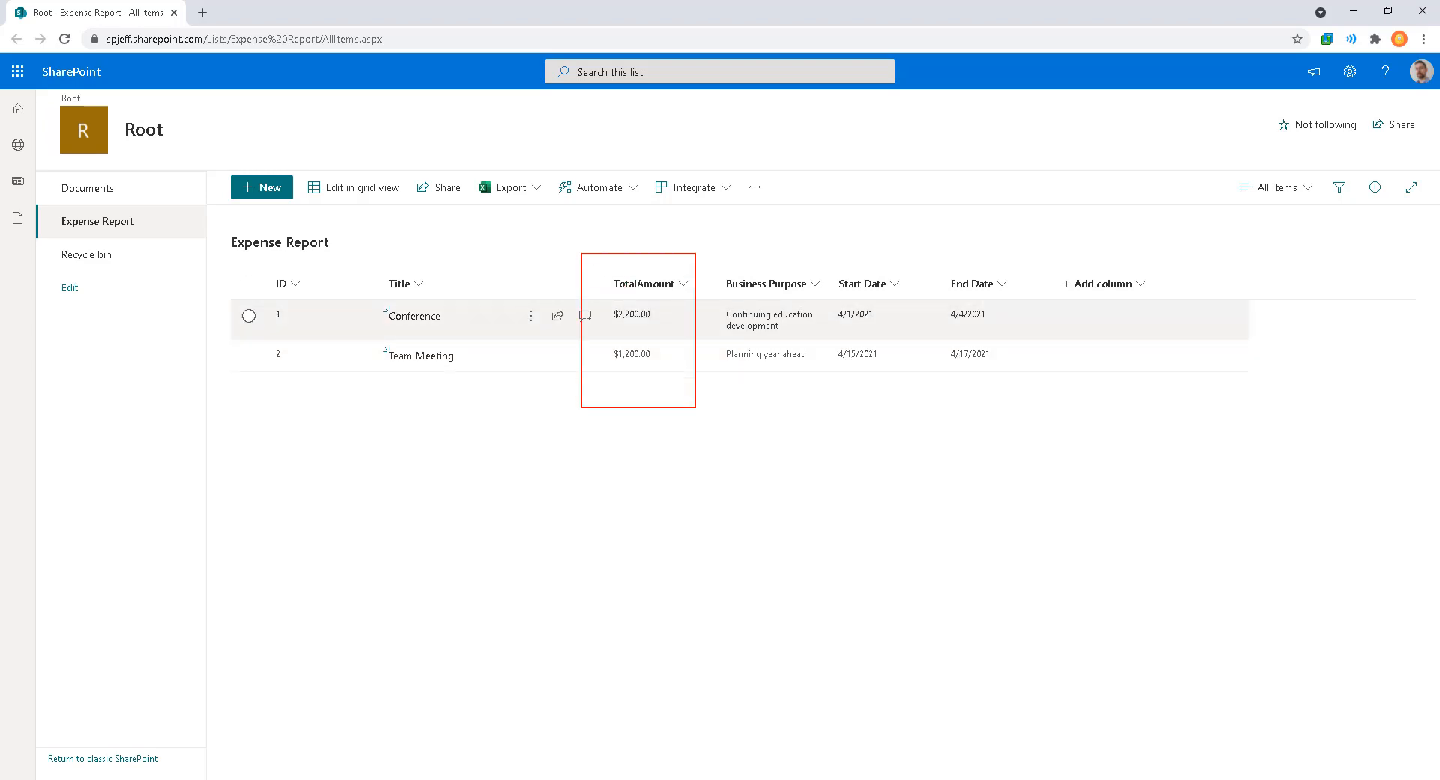
pyautogui.moveTo(706, 251); pyautogui.dragTo(825, 424)
pyautogui.moveTo(854, 264); pyautogui.dragTo(1048, 404)
pyautogui.press('Escape')
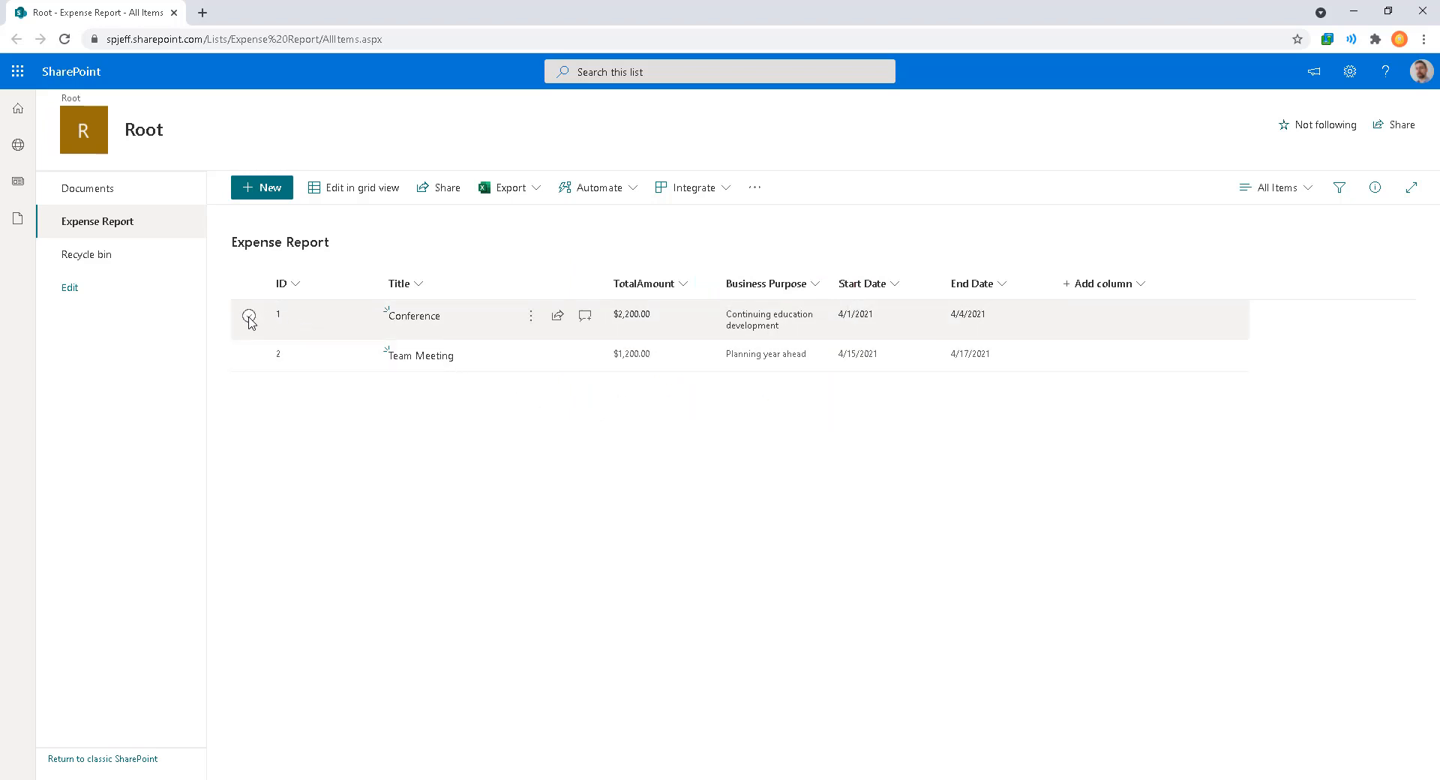
pyautogui.hotkey('ctrl', '2')
pyautogui.moveTo(220, 268); pyautogui.dragTo(338, 330)
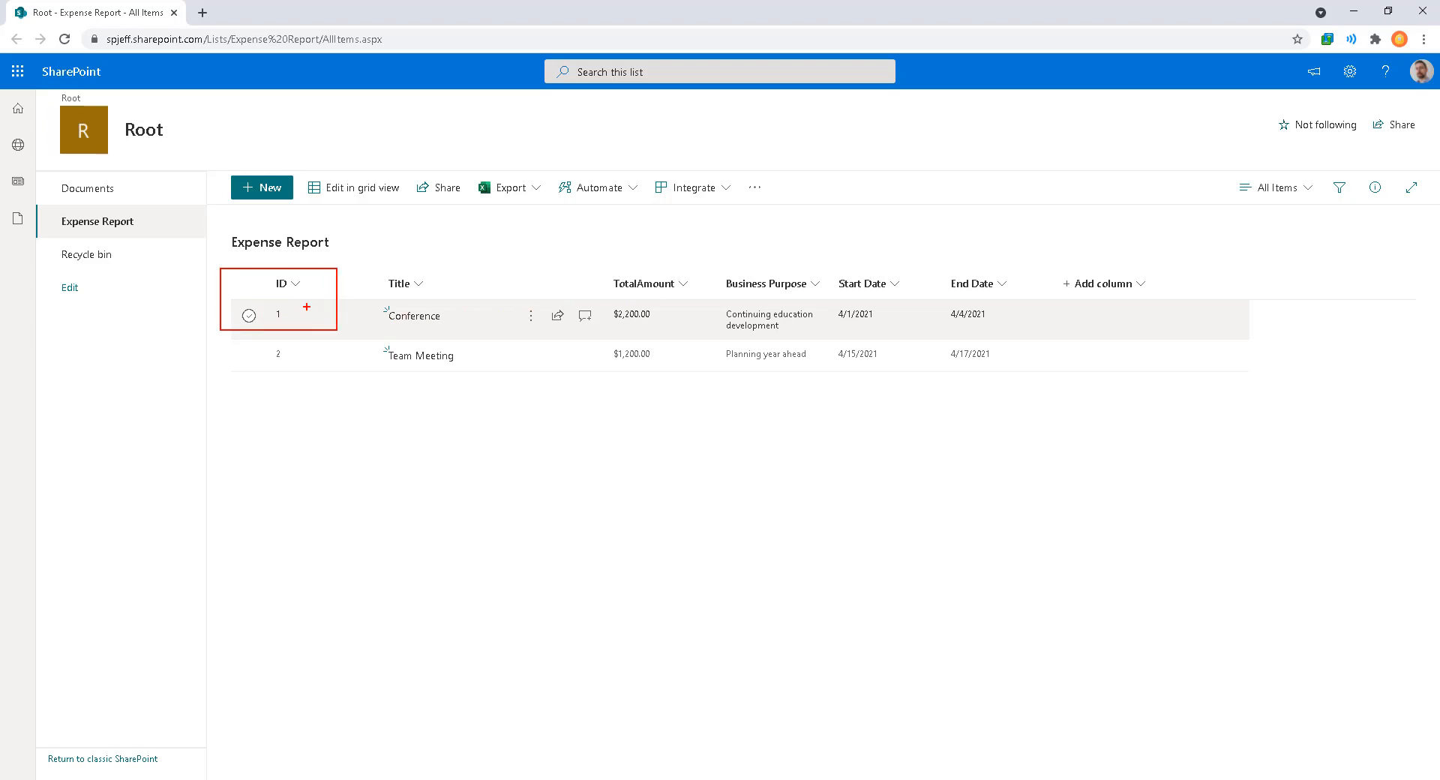
pyautogui.moveTo(307, 306); pyautogui.dragTo(377, 432)
pyautogui.write('t')
pyautogui.write('URL Param')
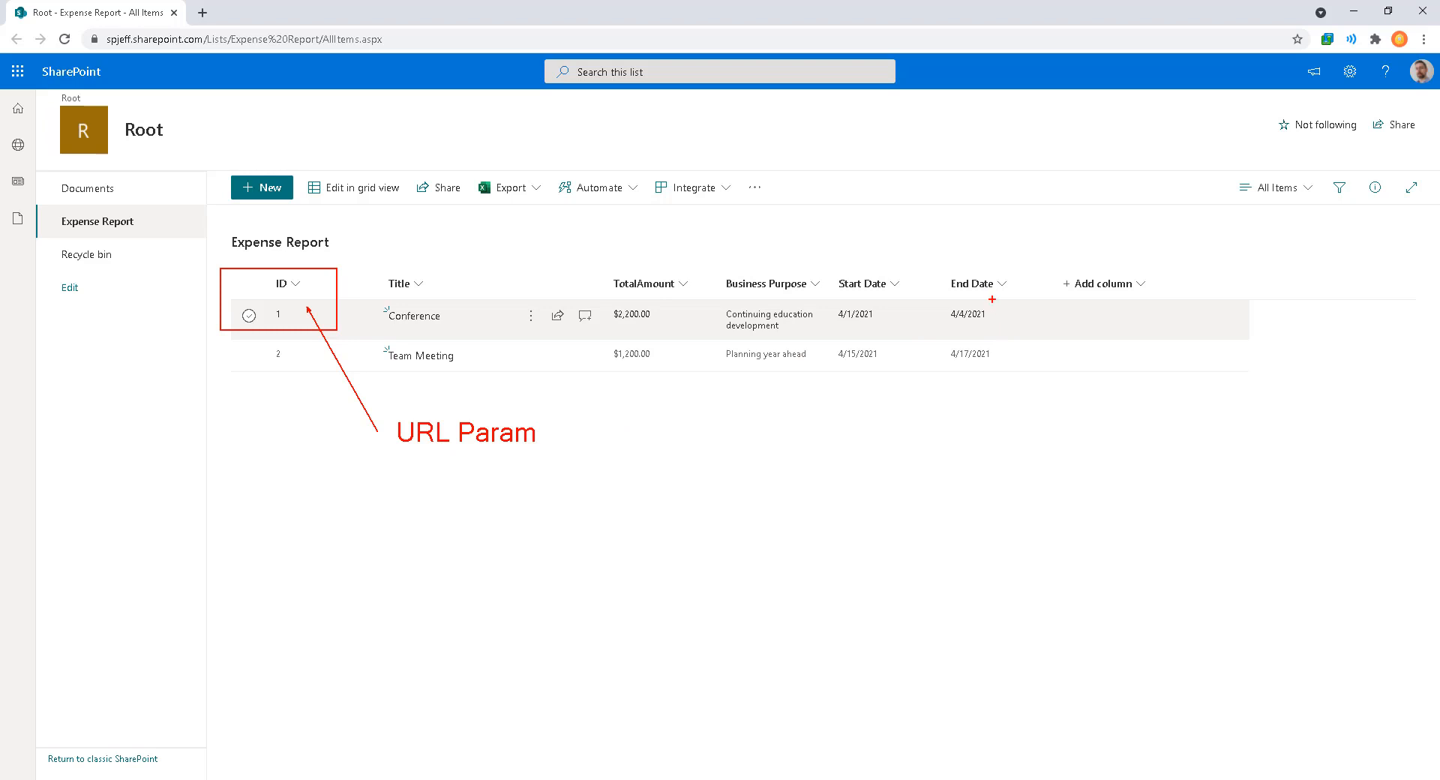
pyautogui.press('Escape')
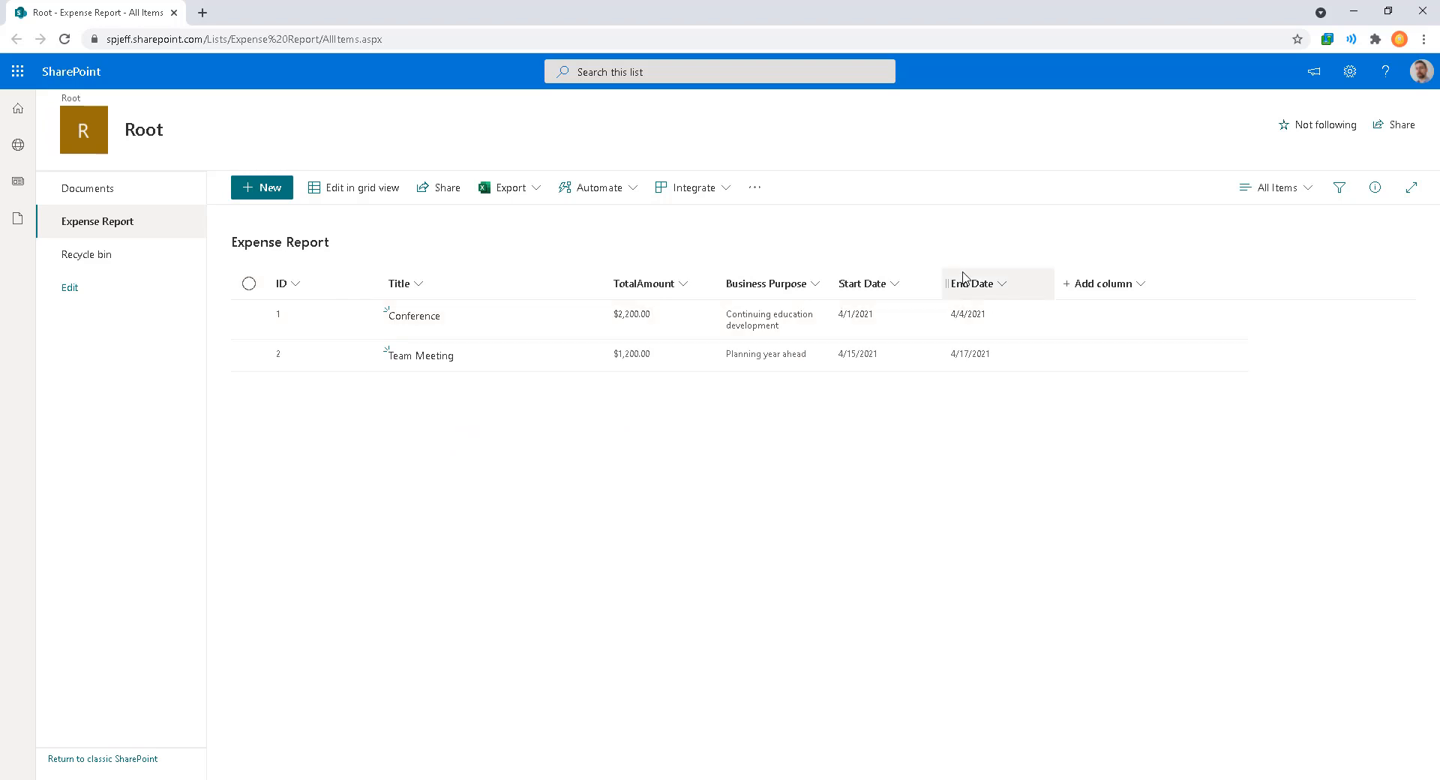
pyautogui.click(763, 190)
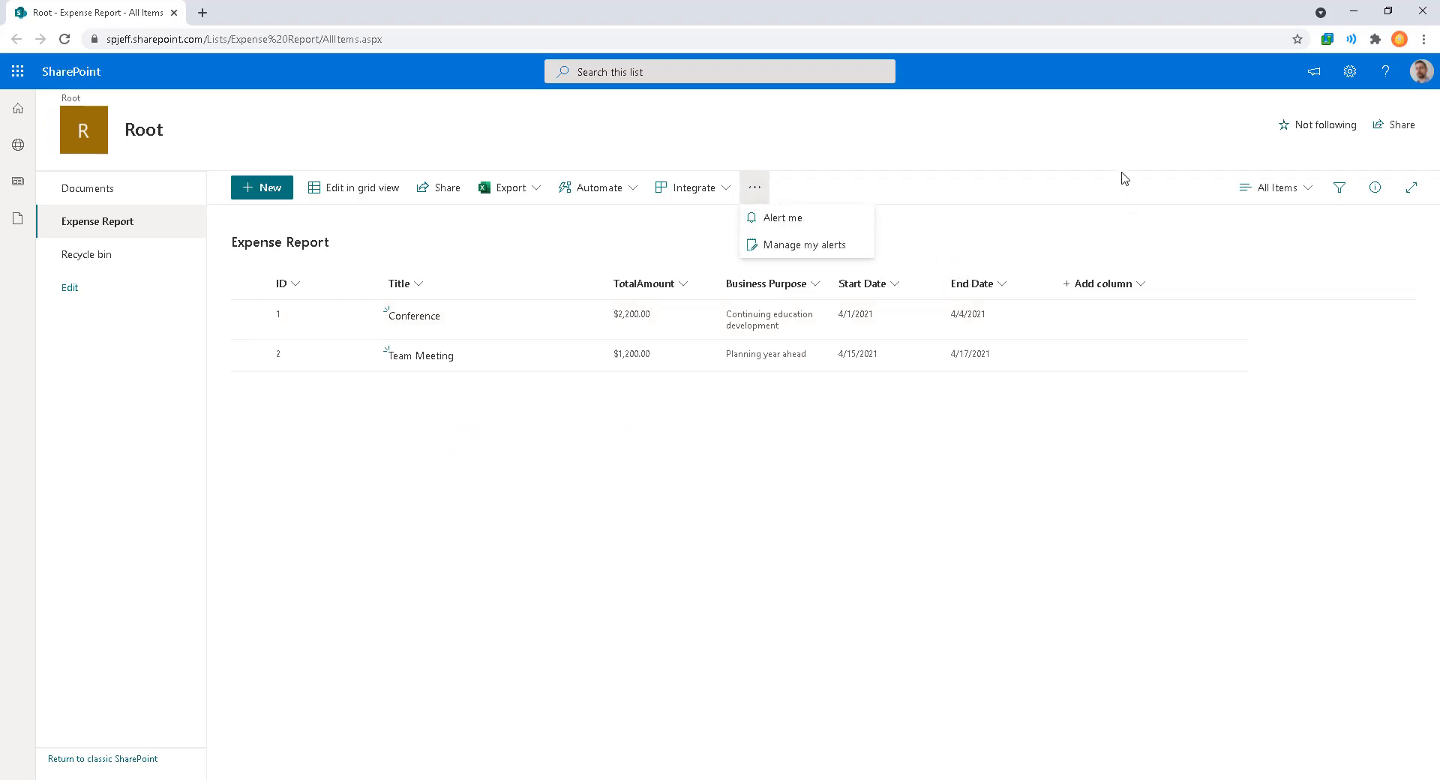
pyautogui.click(1101, 149)
pyautogui.hotkey('alt', 'Tab')
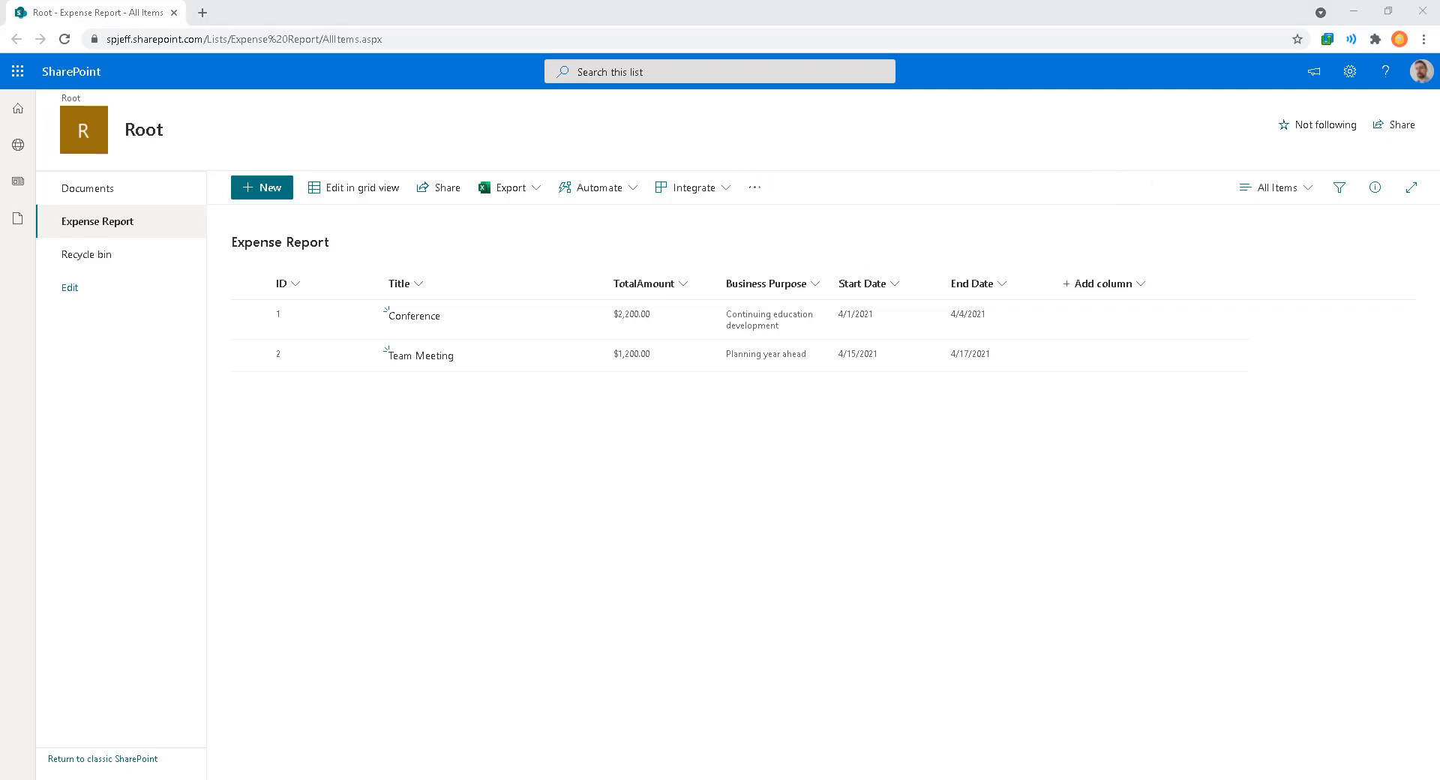
pyautogui.doubleClick(893, 198)
pyautogui.click(596, 314)
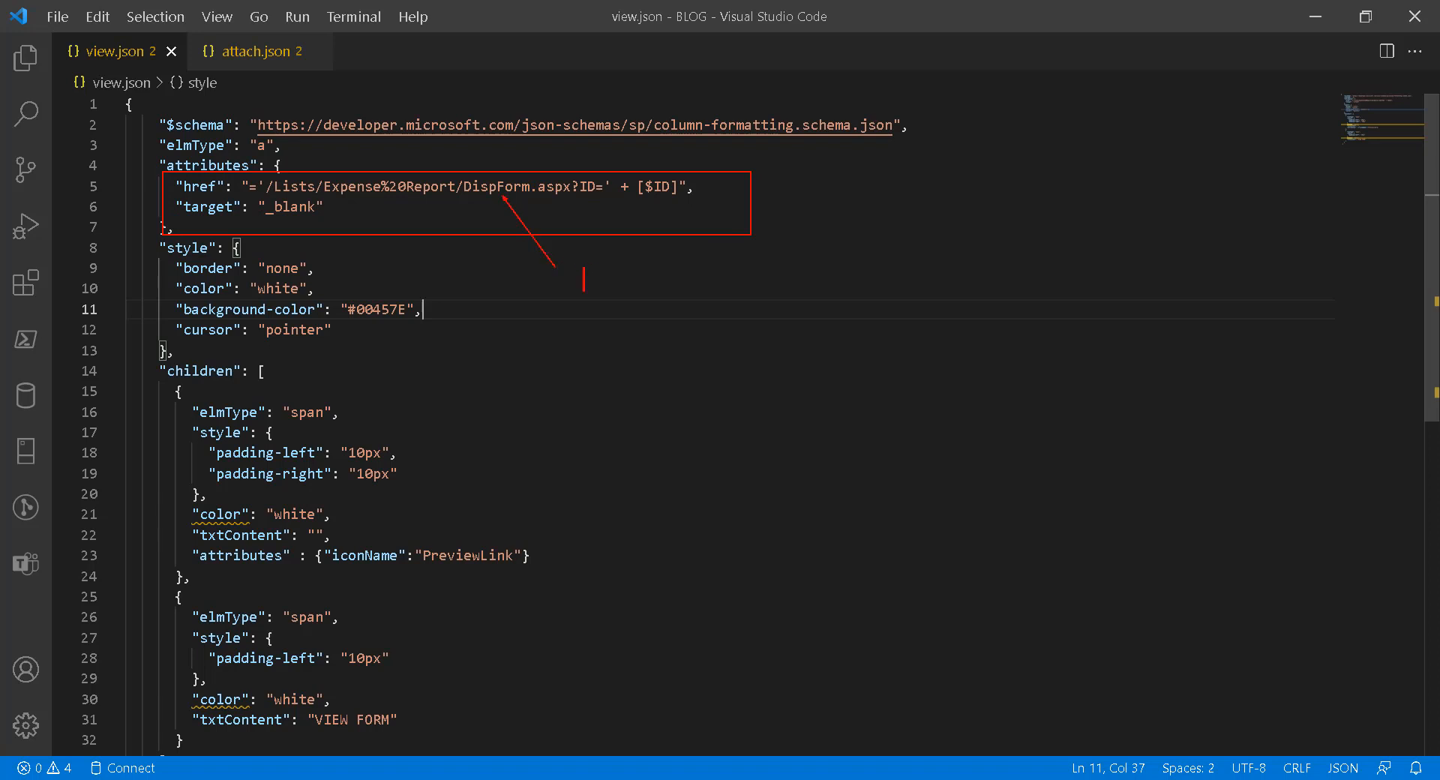
pyautogui.write('page')
pyautogui.press('Return')
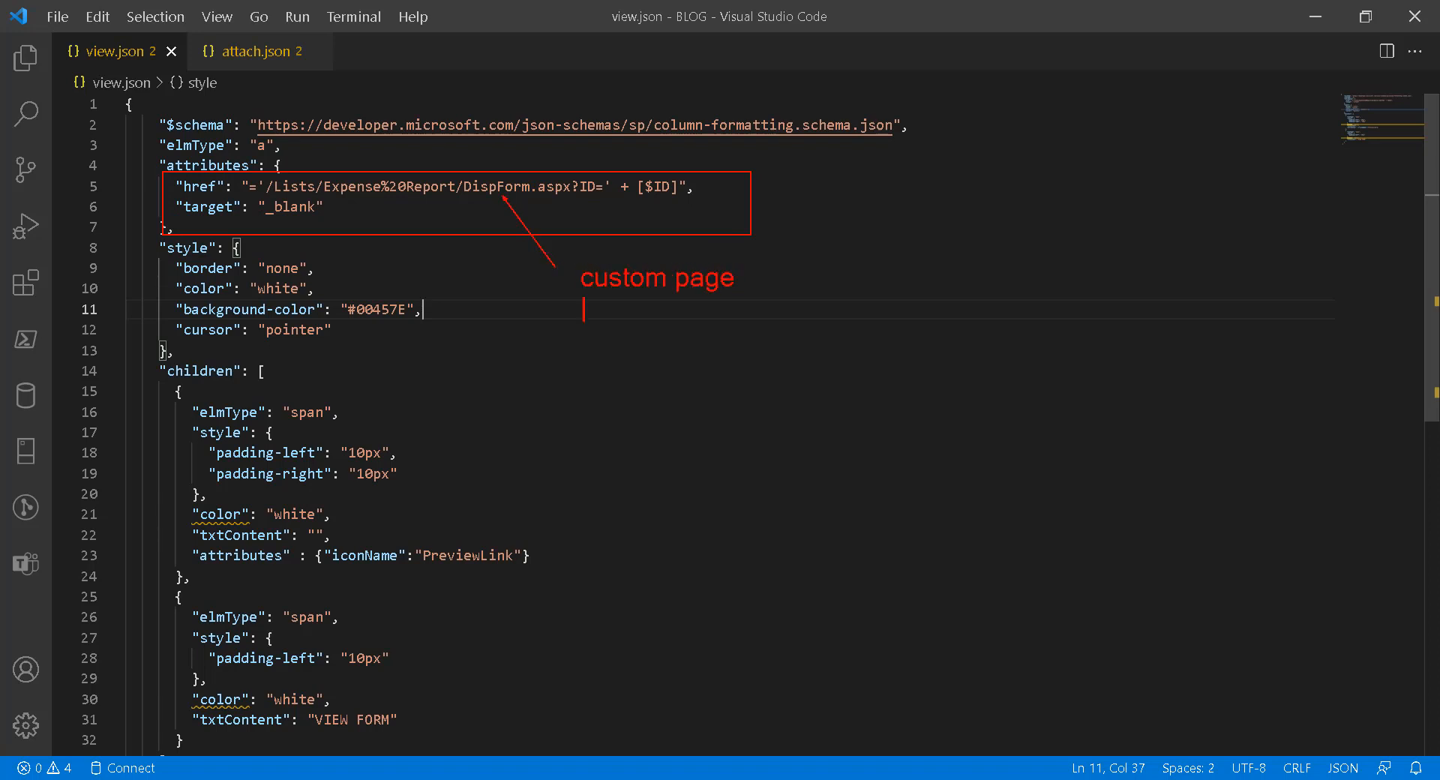
pyautogui.write('PowerApp (ID)')
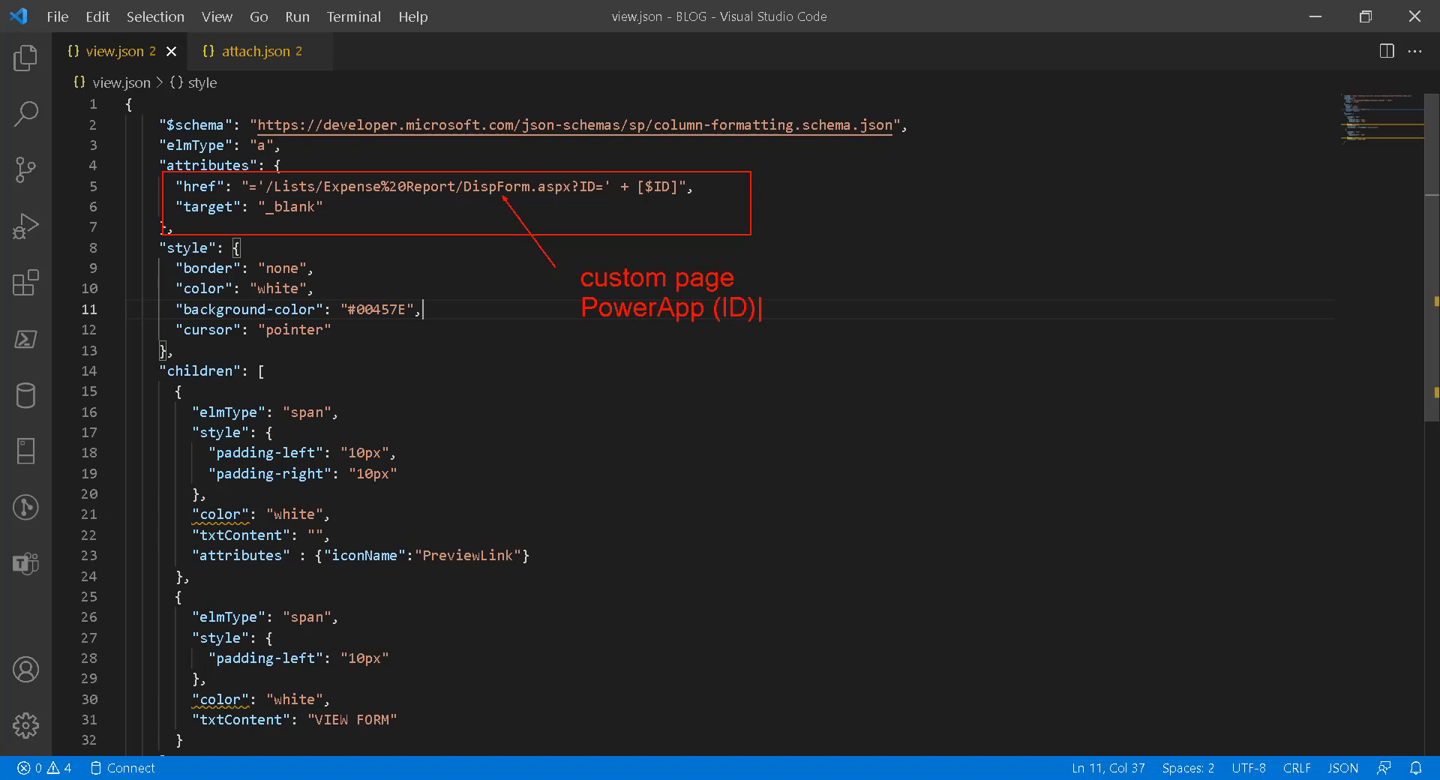
pyautogui.press('Return')
pyautogui.write('Angular ASPX (ID)')
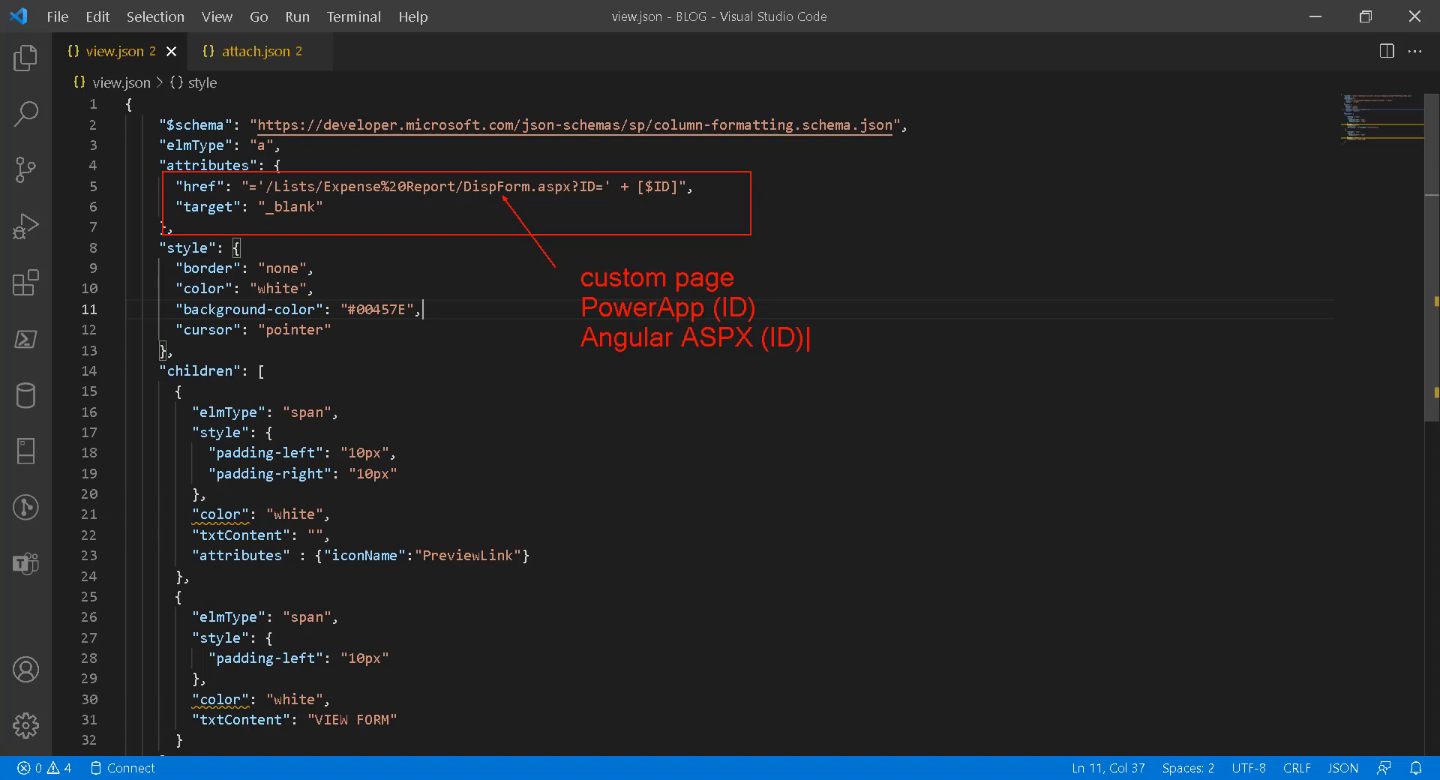
pyautogui.press('Return')
pyautogui.write('Other (ID)')
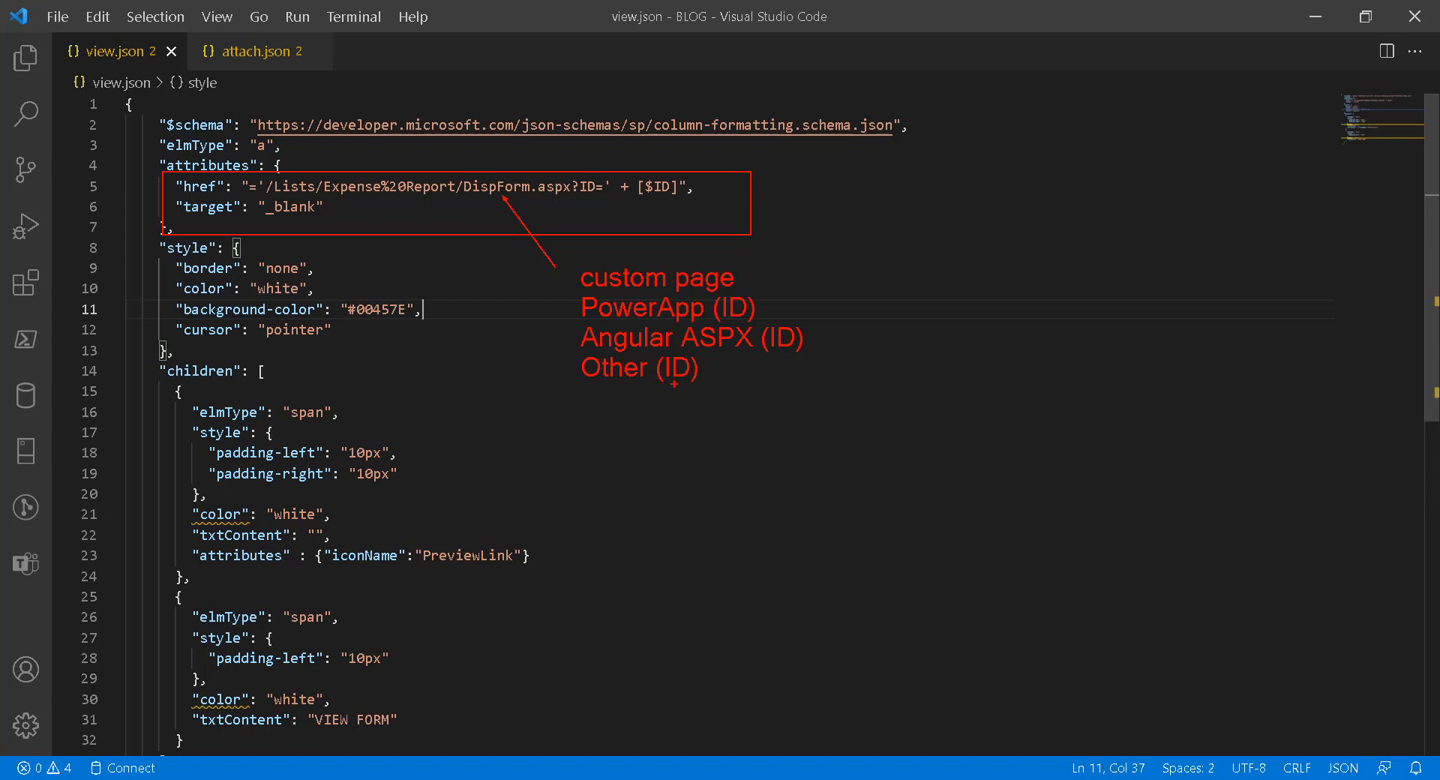
pyautogui.press('Escape')
pyautogui.scroll(-4, 690, 396)
pyautogui.scroll(3, 690, 396)
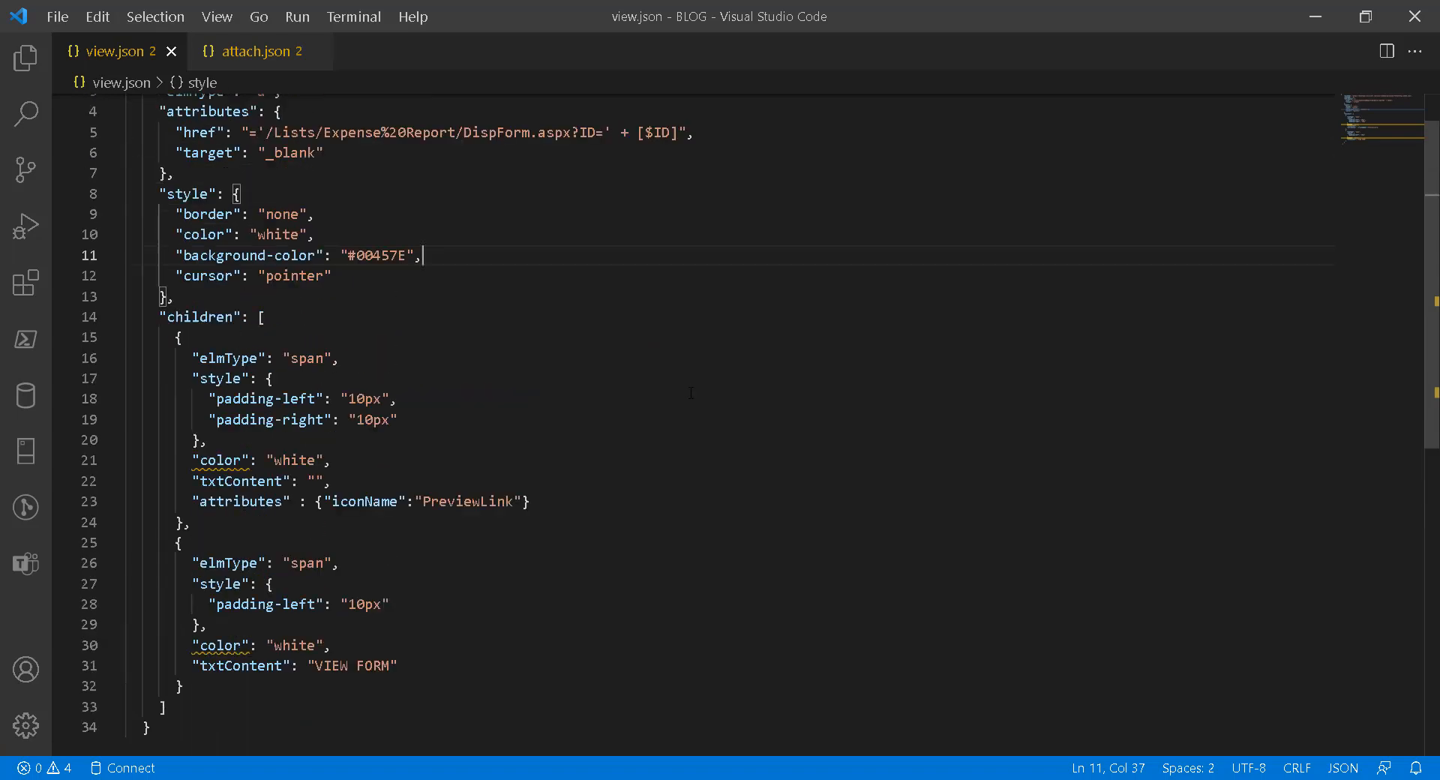
pyautogui.scroll(3, 690, 396)
pyautogui.moveTo(601, 736)
pyautogui.mouseDown()
pyautogui.moveTo(202, 637)
pyautogui.moveTo(164, 597)
pyautogui.mouseUp()
pyautogui.moveTo(301, 529)
pyautogui.mouseDown()
pyautogui.moveTo(539, 577)
pyautogui.moveTo(633, 485)
pyautogui.mouseUp()
pyautogui.moveTo(555, 643); pyautogui.dragTo(671, 579)
pyautogui.moveTo(441, 473); pyautogui.dragTo(572, 392)
pyautogui.write('background')
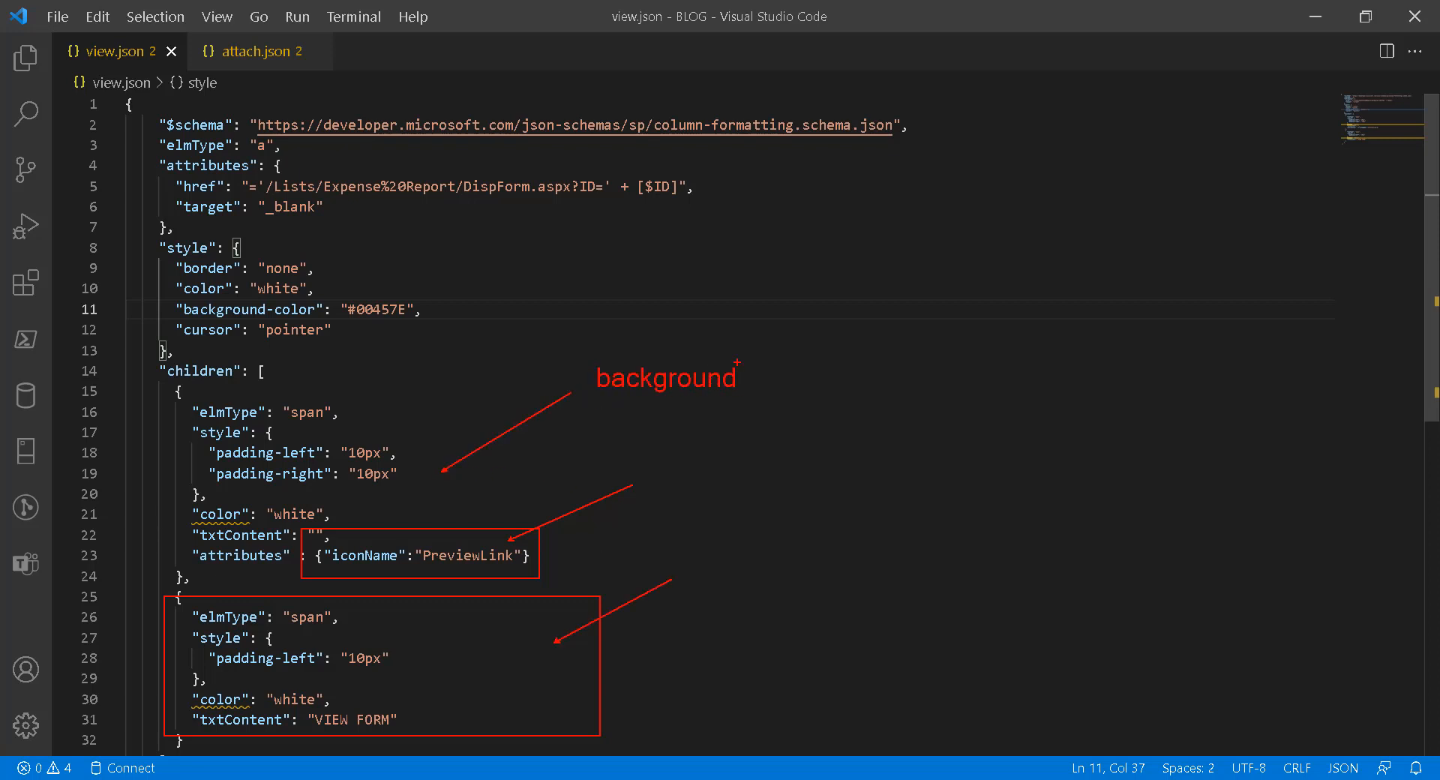
pyautogui.click(661, 484)
pyautogui.write('contrast')
pyautogui.press('Return')
pyautogui.write('icon')
pyautogui.press('Escape')
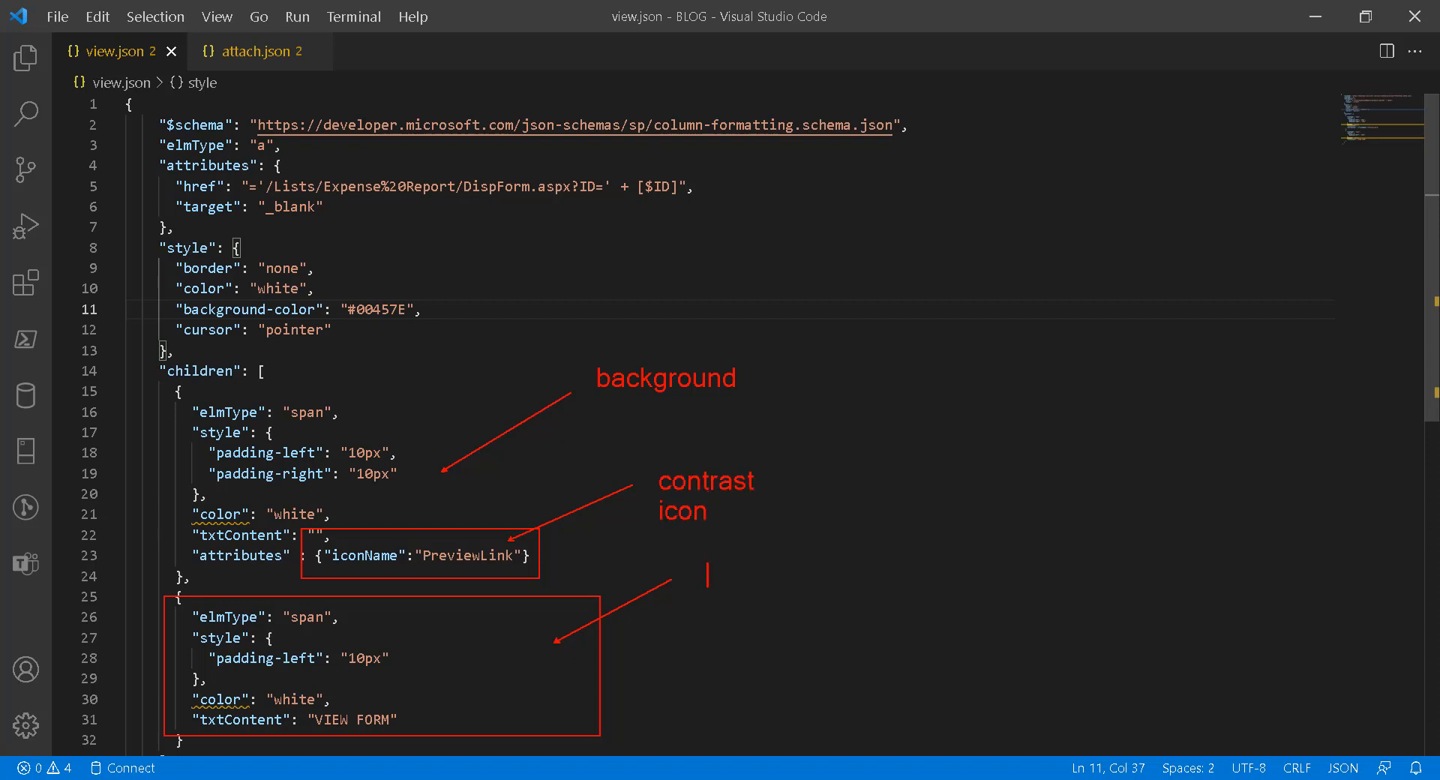
pyautogui.write('custom text')
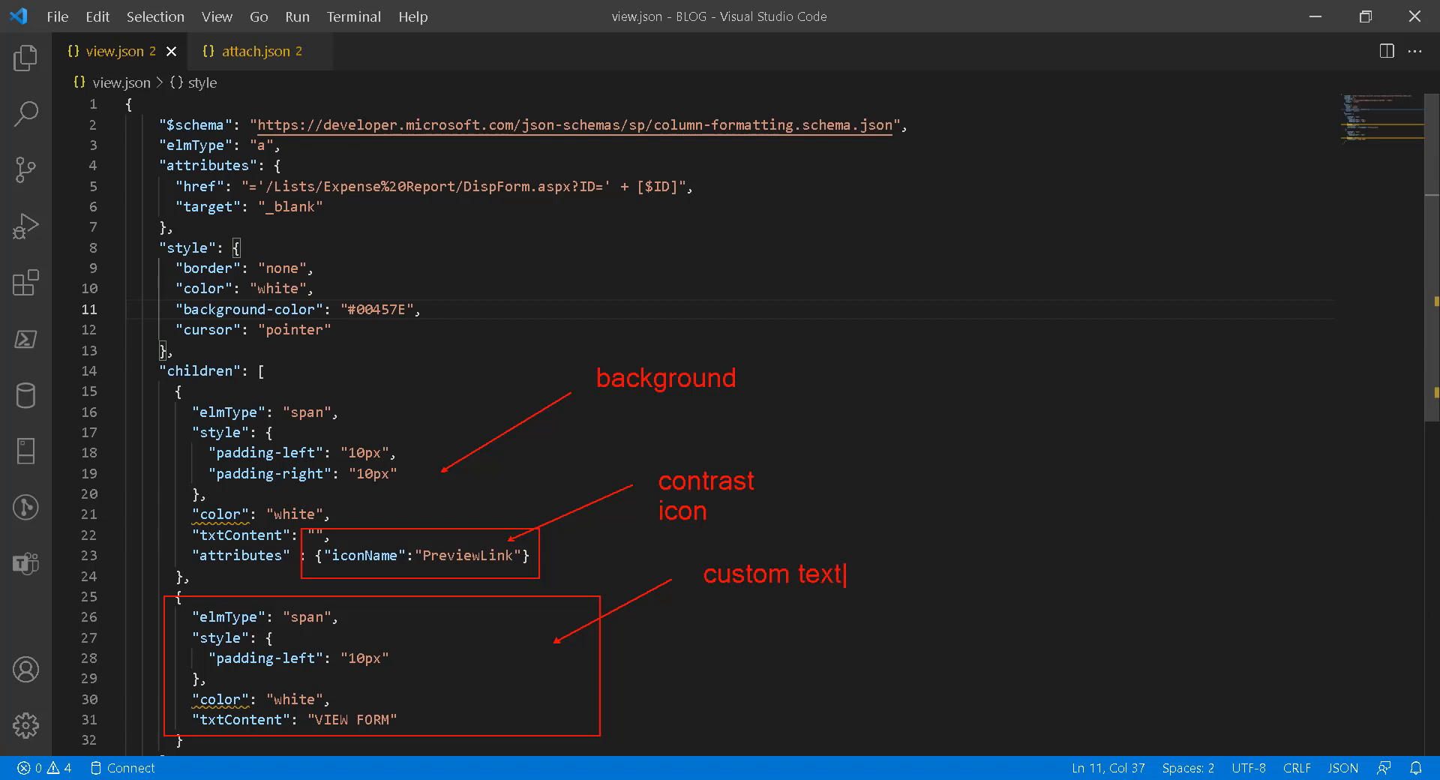
pyautogui.press('Escape')
pyautogui.moveTo(556, 328)
pyautogui.mouseDown()
pyautogui.moveTo(937, 589)
pyautogui.moveTo(941, 656)
pyautogui.mouseUp()
pyautogui.write('tUX')
pyautogui.press('Return')
pyautogui.write('Training')
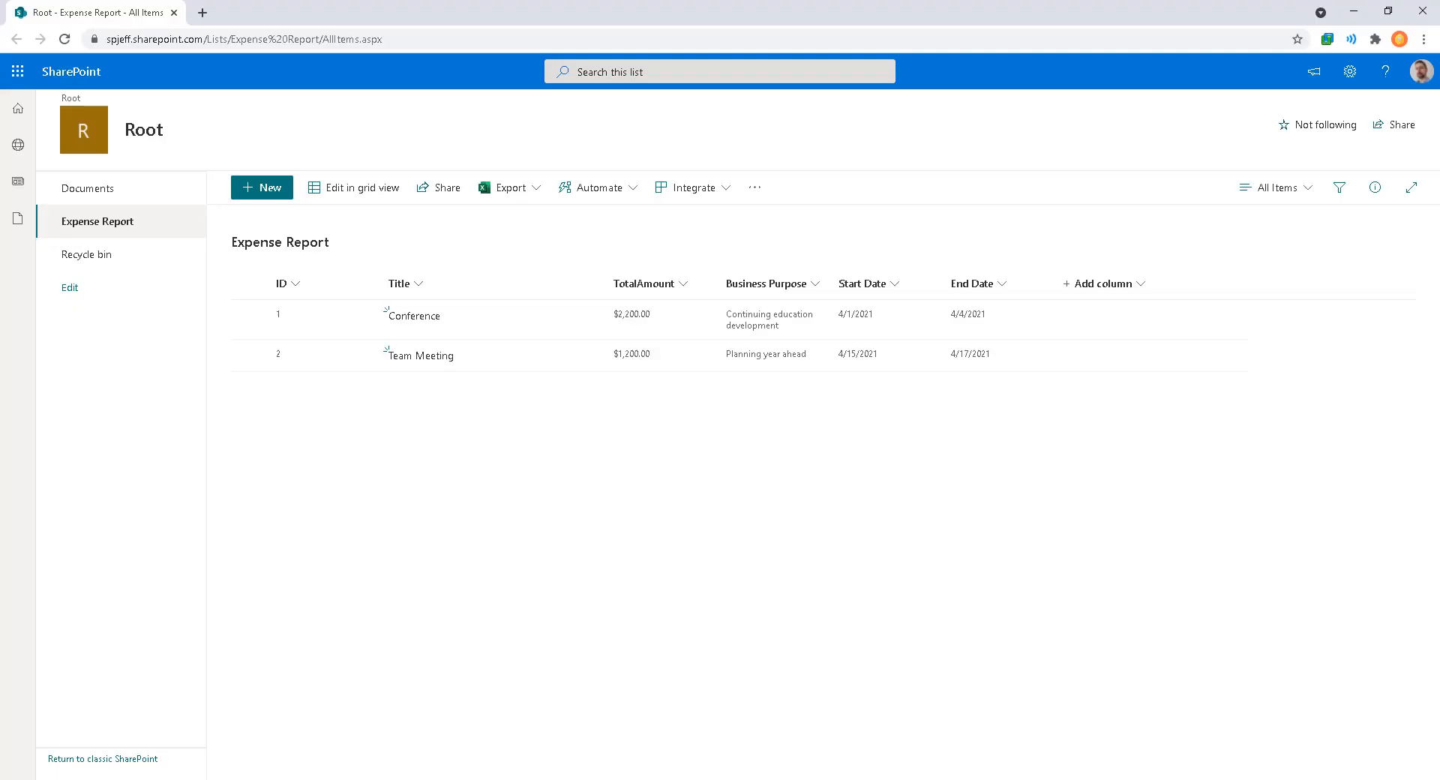
# Step: Add a single-line-of-text column named VIEW FORM to the Expense Report list, keeping the default options
pyautogui.click(1114, 283)
pyautogui.click(1118, 315)
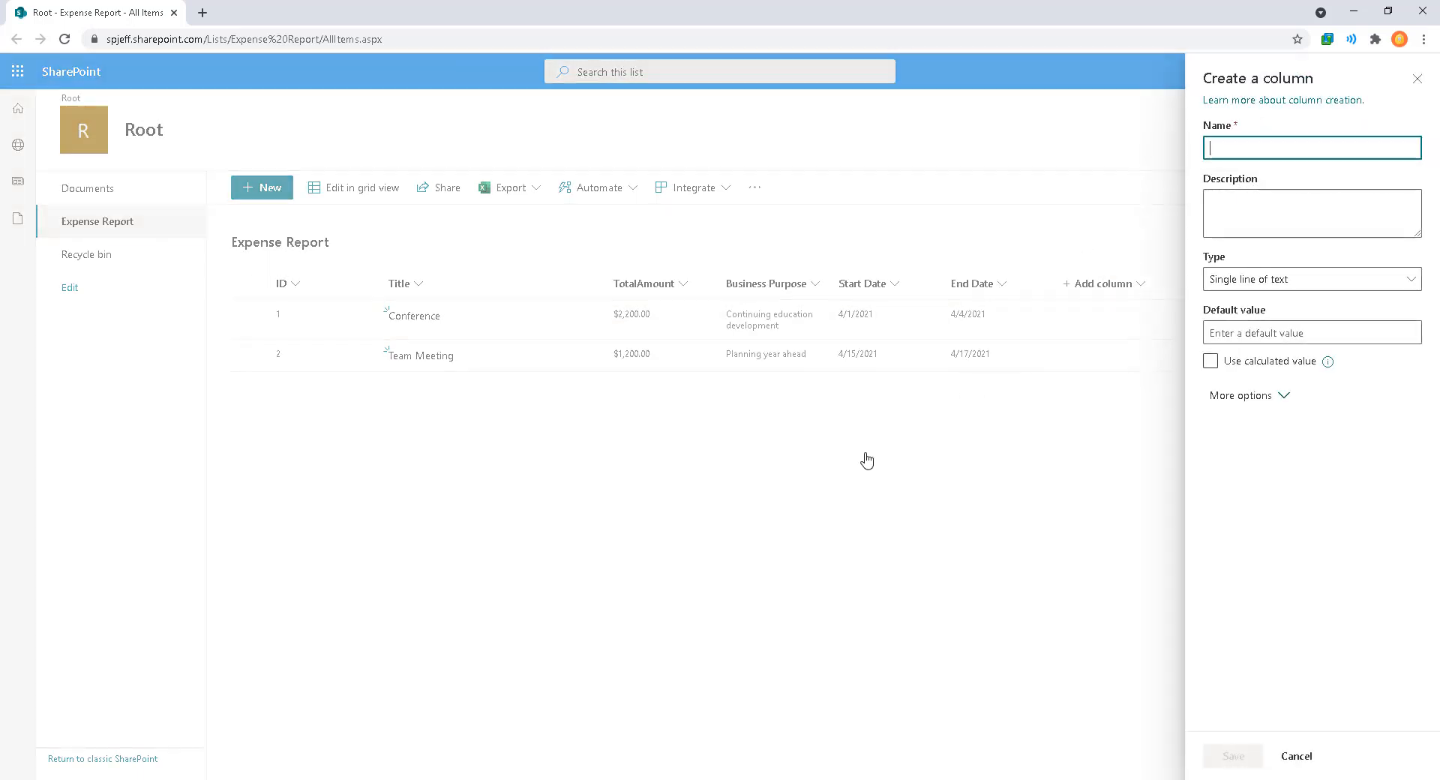
pyautogui.write('VIEW FORM')
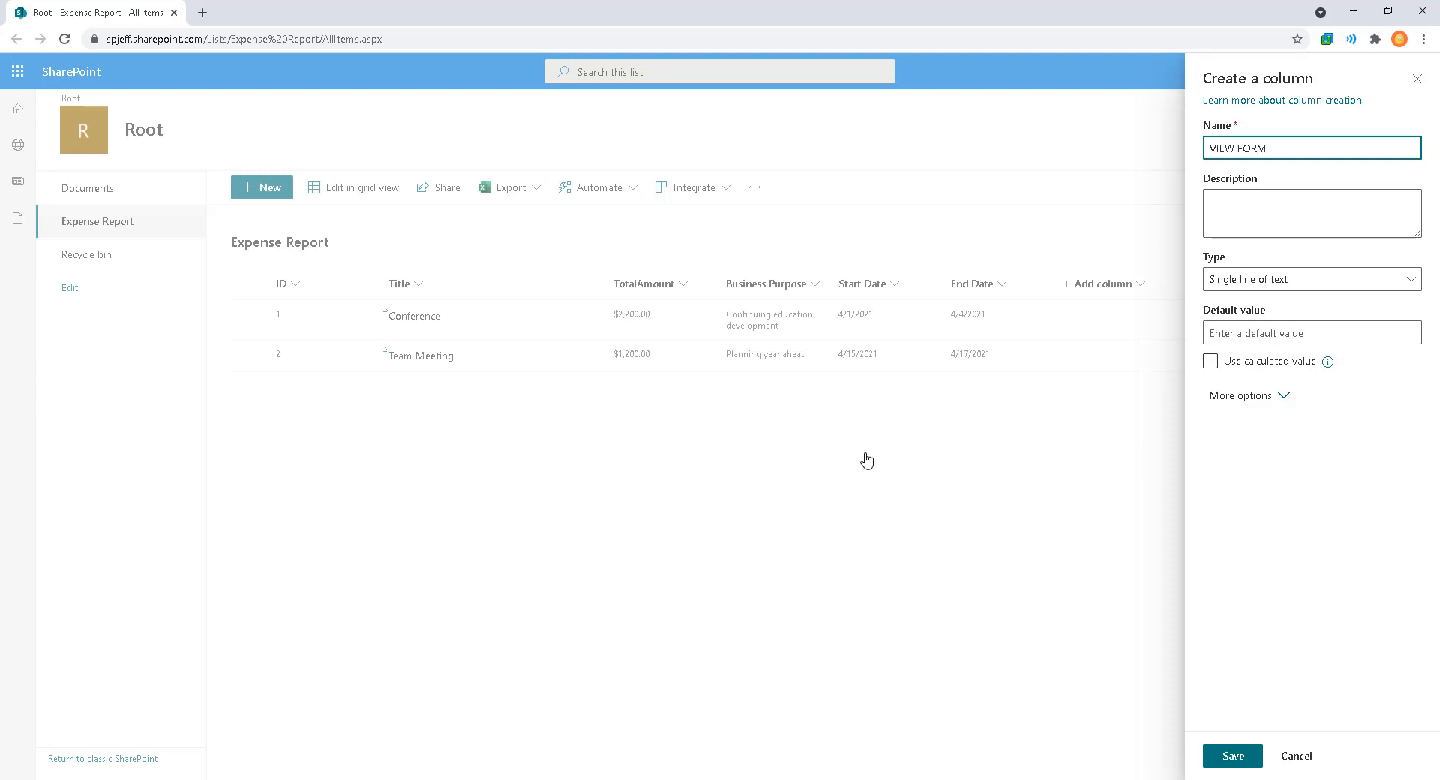
pyautogui.click(1237, 397)
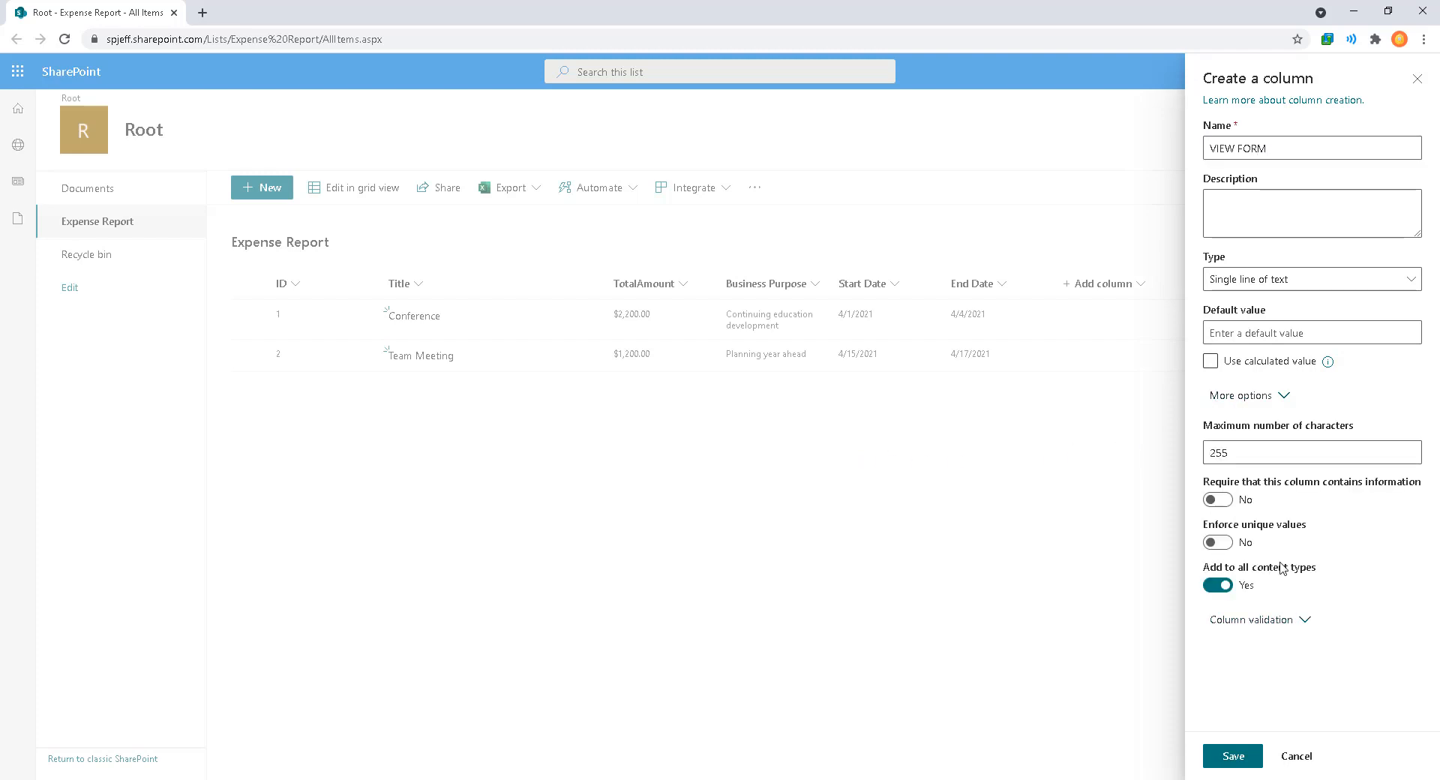
pyautogui.click(1293, 621)
pyautogui.scroll(-3, 1293, 621)
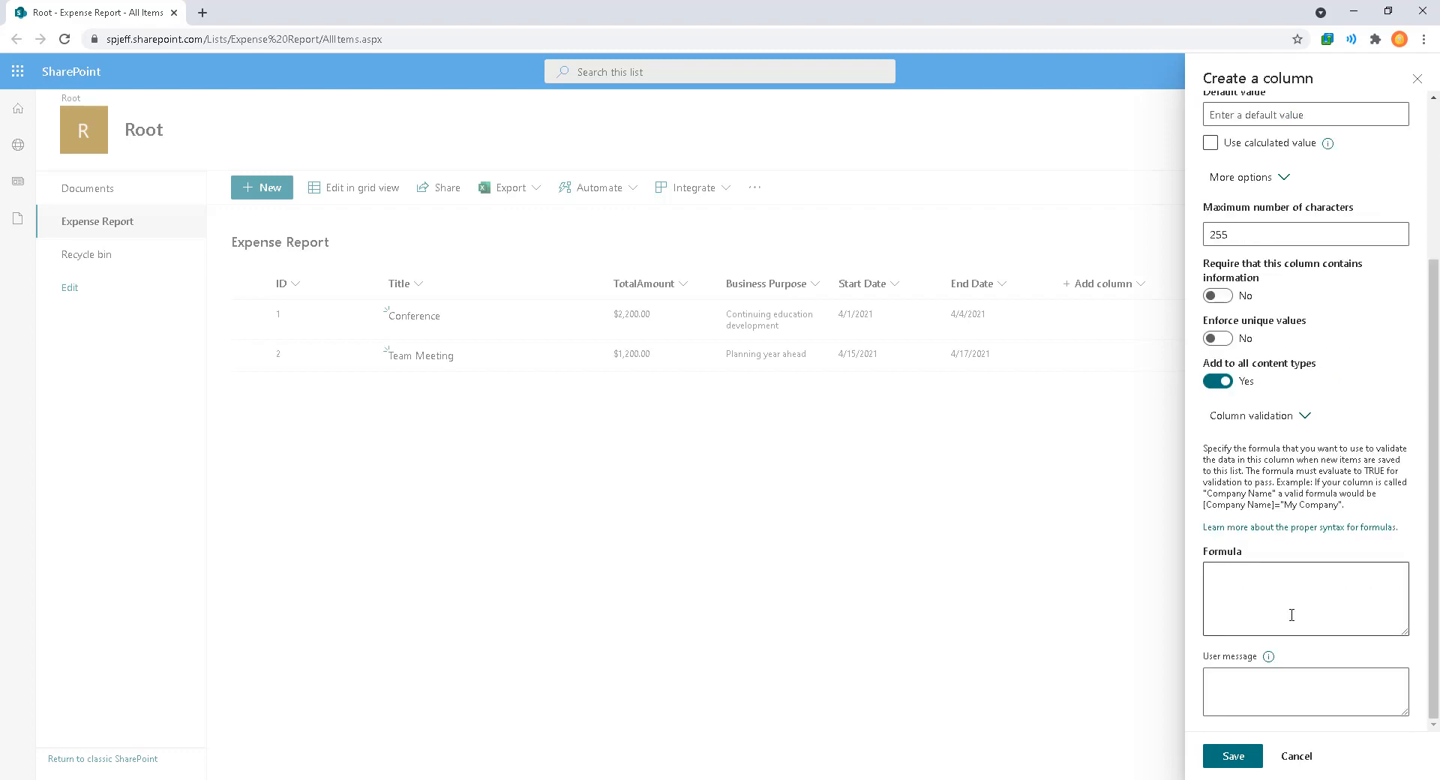
pyautogui.click(1289, 611)
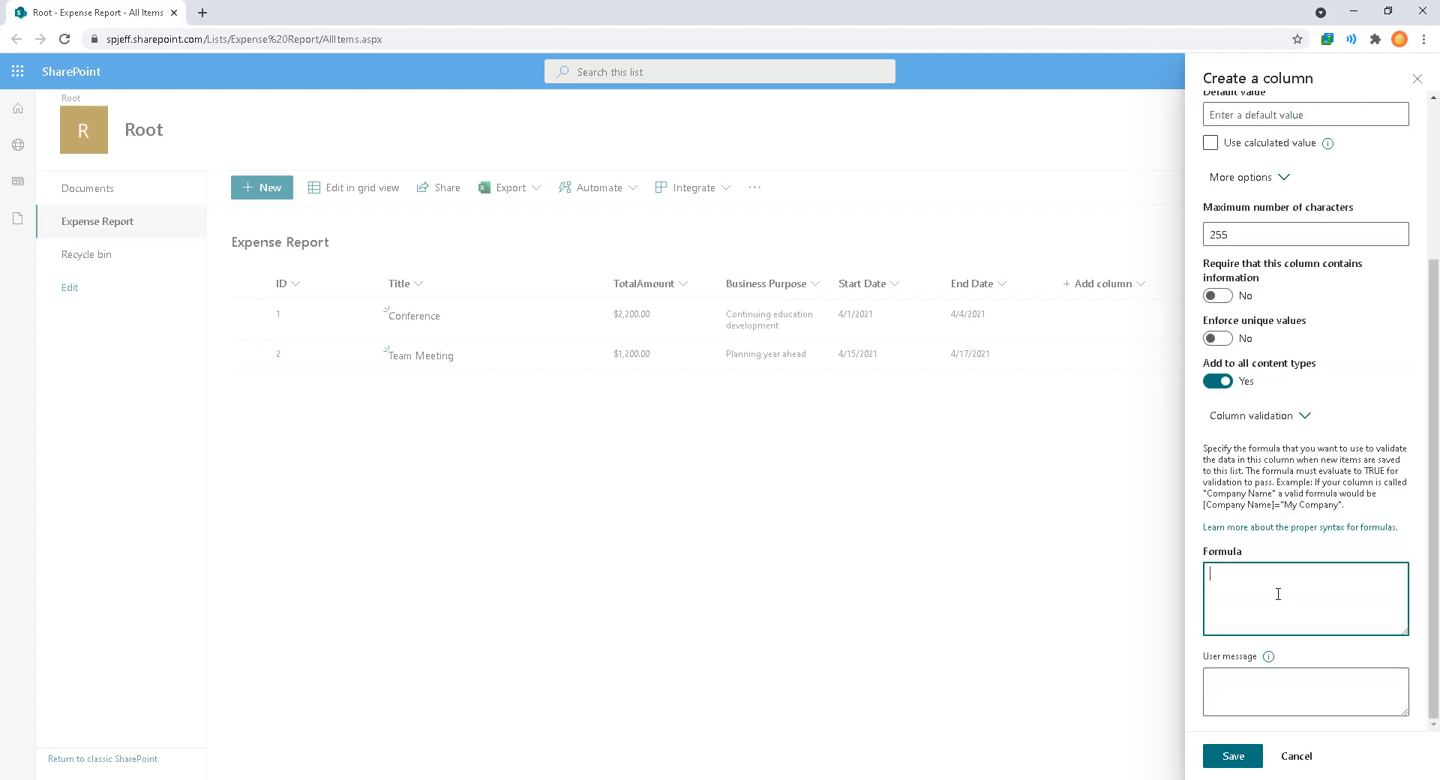
pyautogui.click(1290, 417)
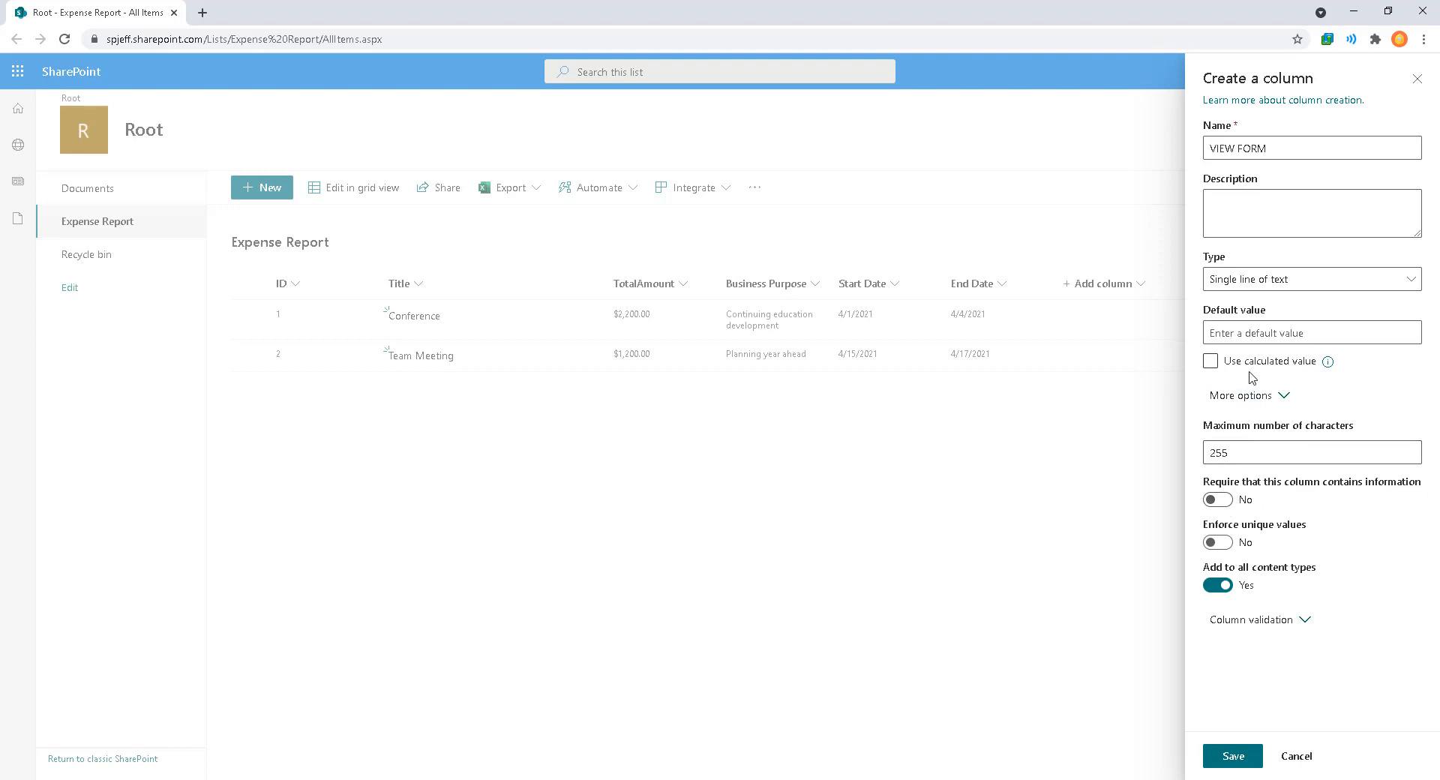
pyautogui.click(1230, 756)
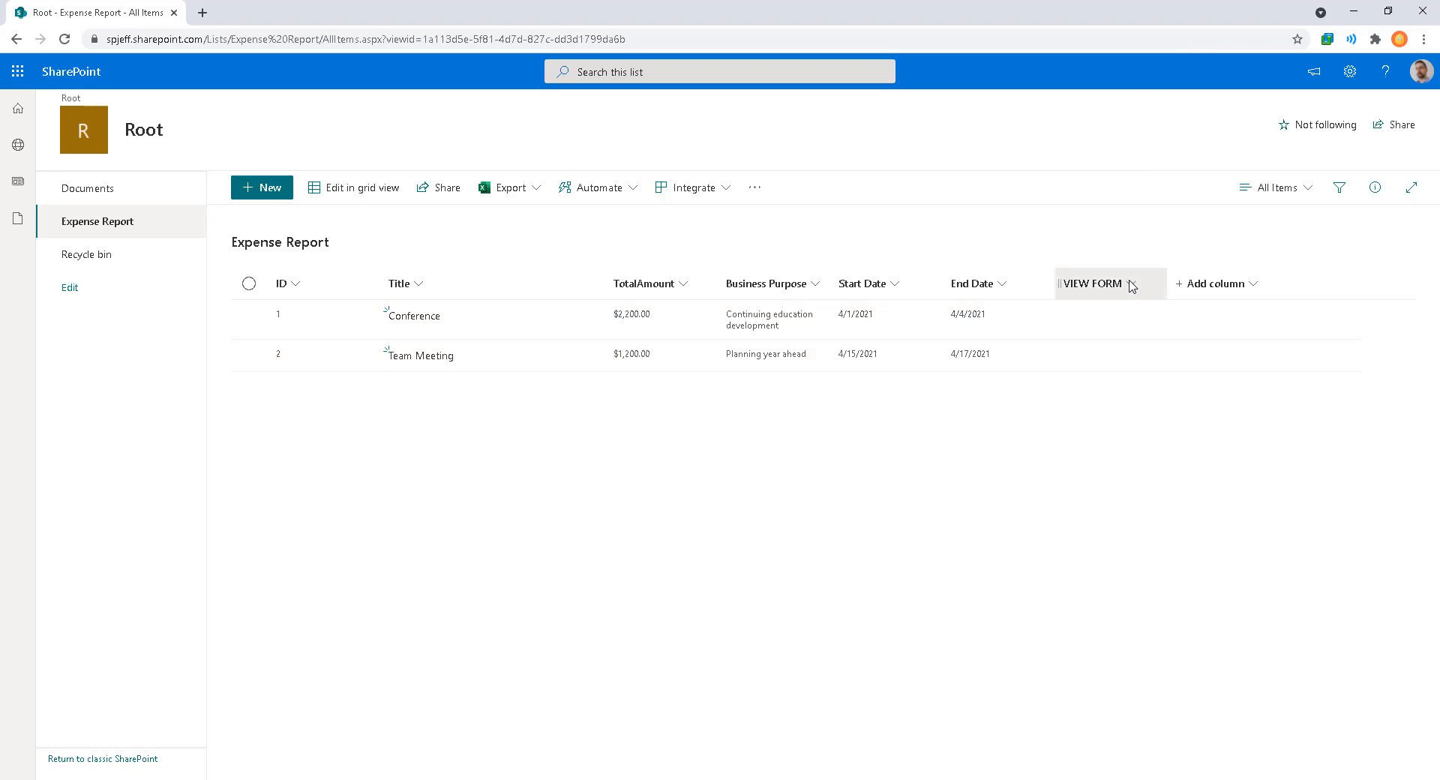
# Step: Open the formatting settings for the VIEW FORM column and switch them to advanced mode
pyautogui.click(1128, 283)
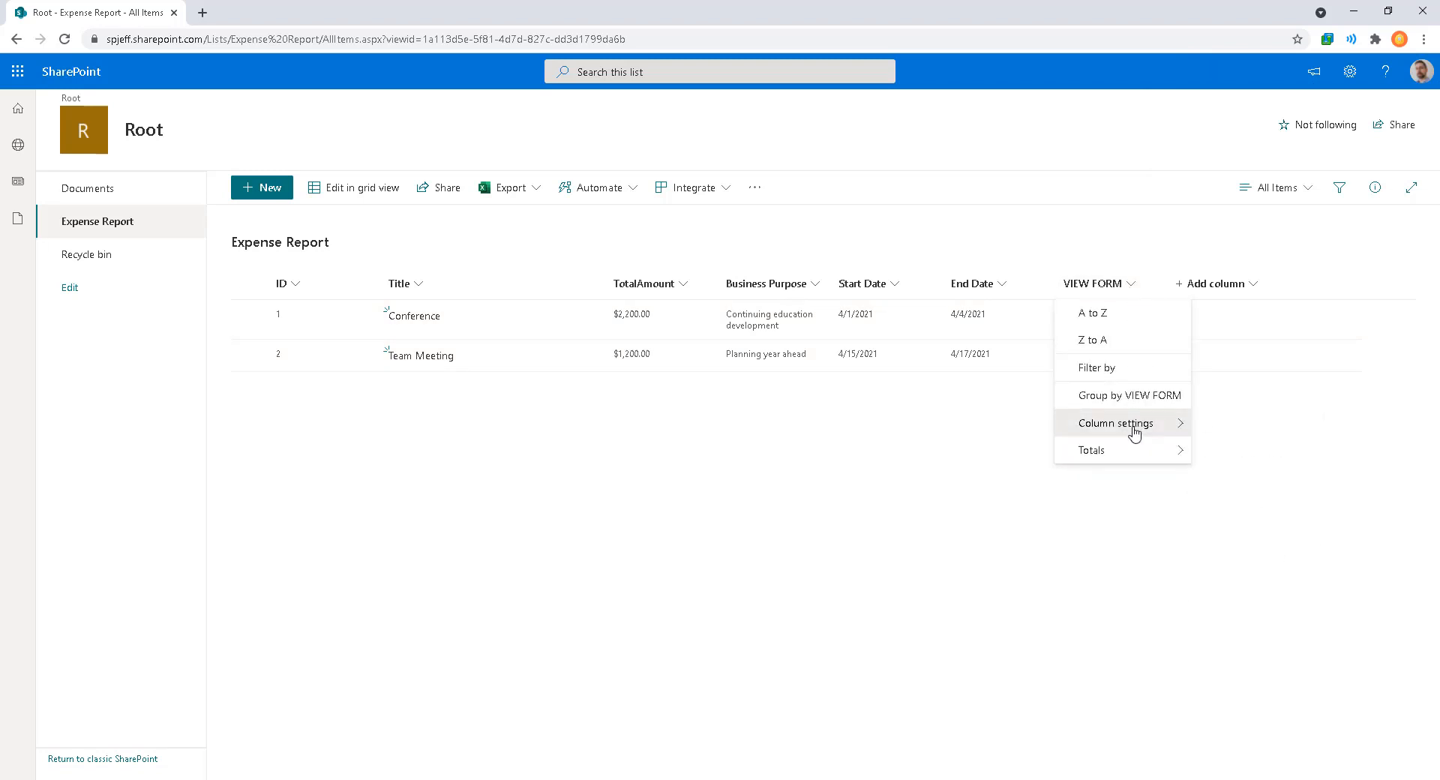
pyautogui.moveTo(1135, 433)
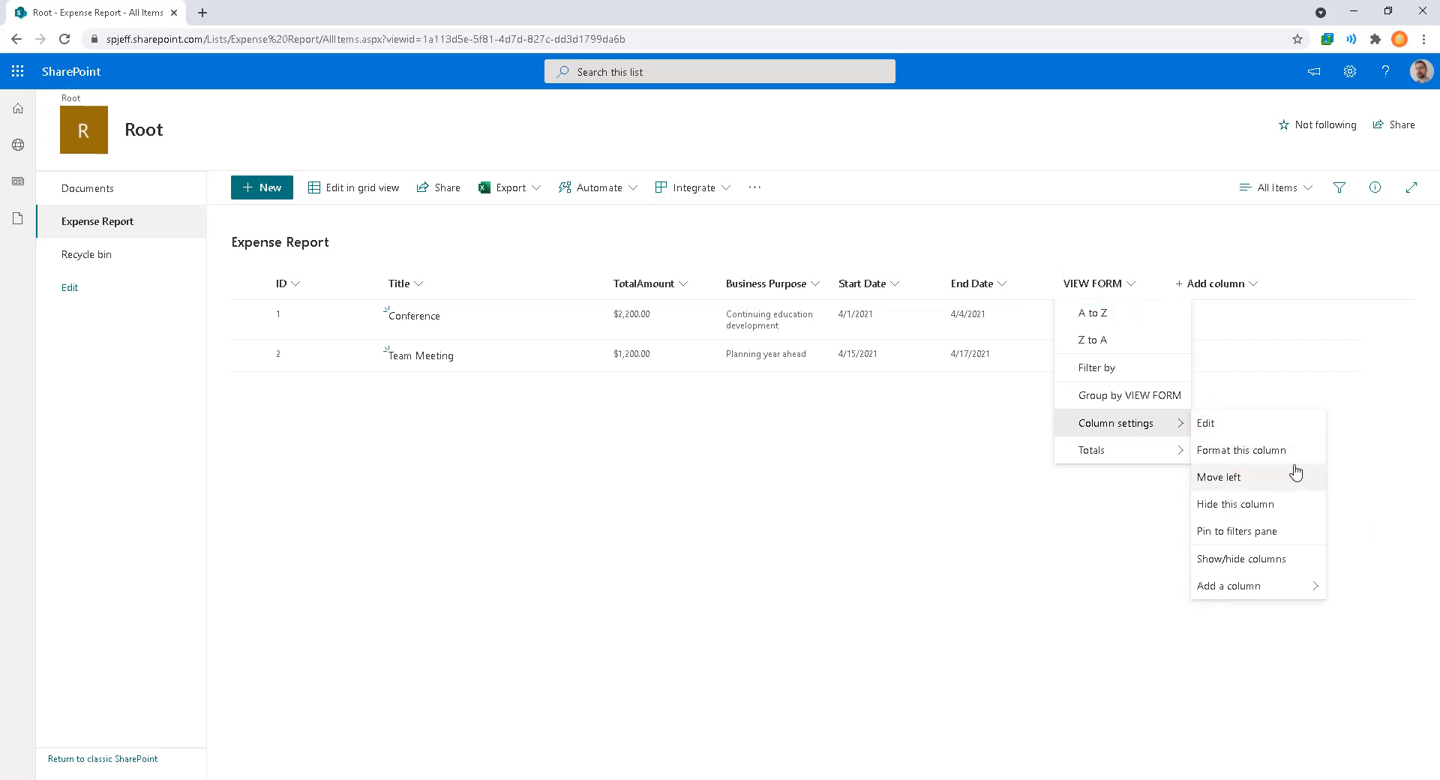
pyautogui.click(1279, 451)
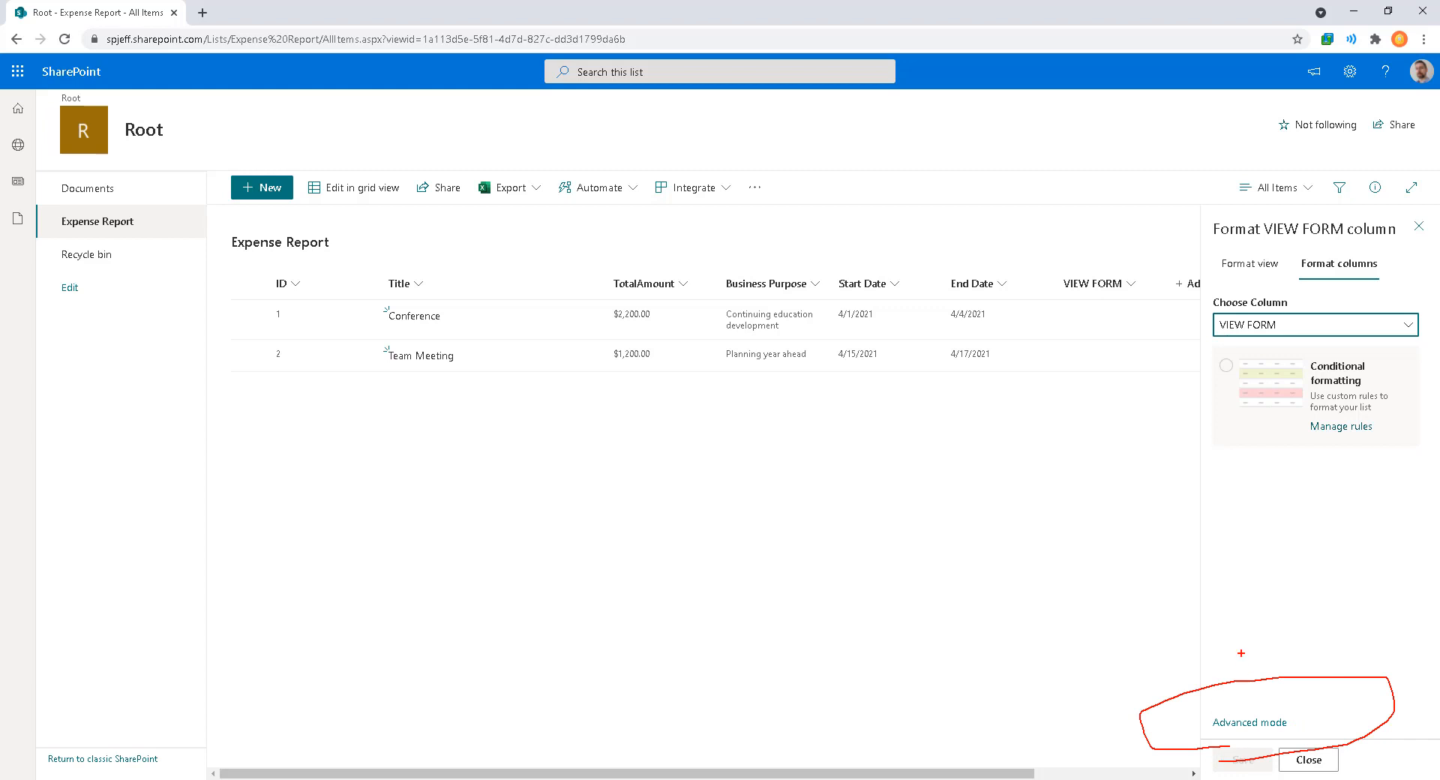
pyautogui.moveTo(1247, 644); pyautogui.dragTo(1247, 669)
pyautogui.write('JSON')
pyautogui.press('Escape')
pyautogui.click(1268, 722)
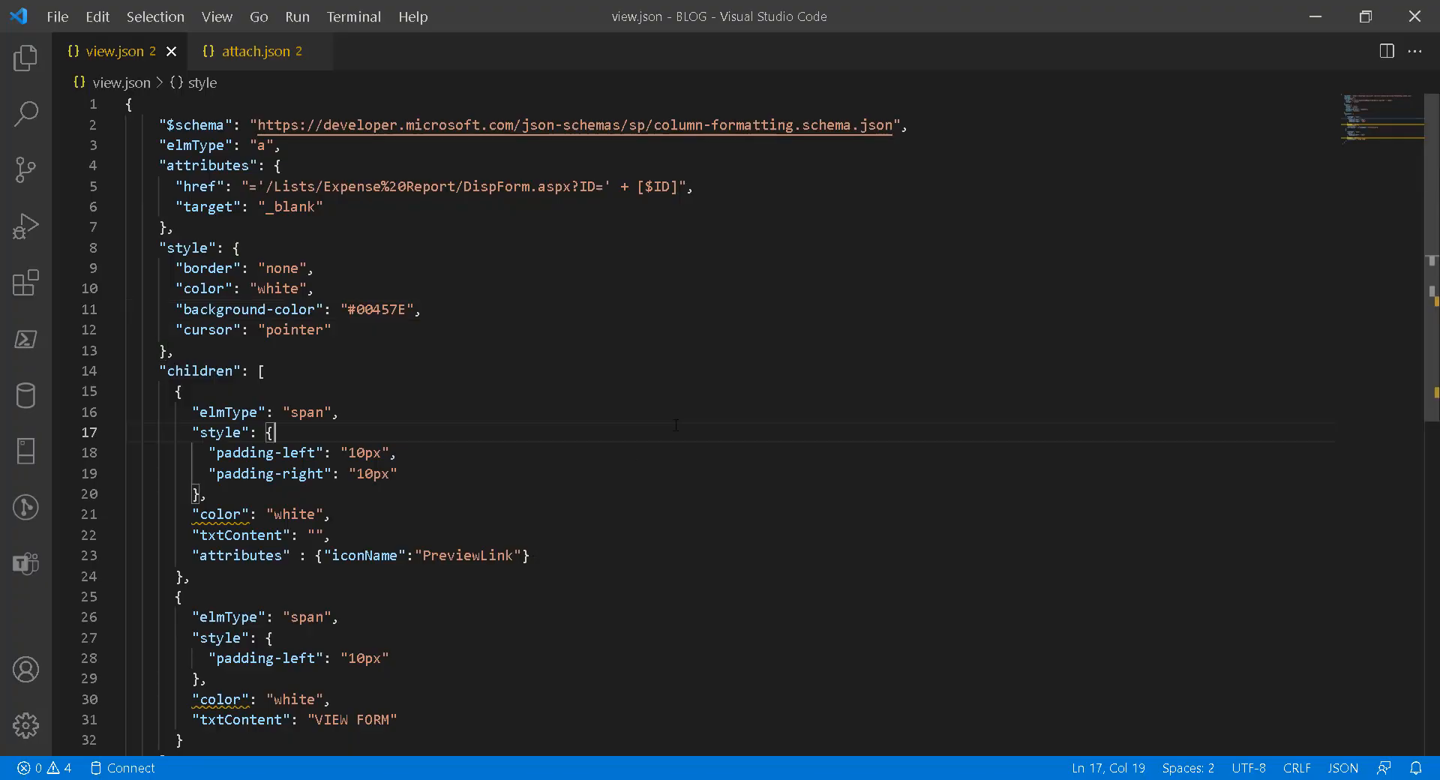
pyautogui.hotkey('ctrl', 'a')
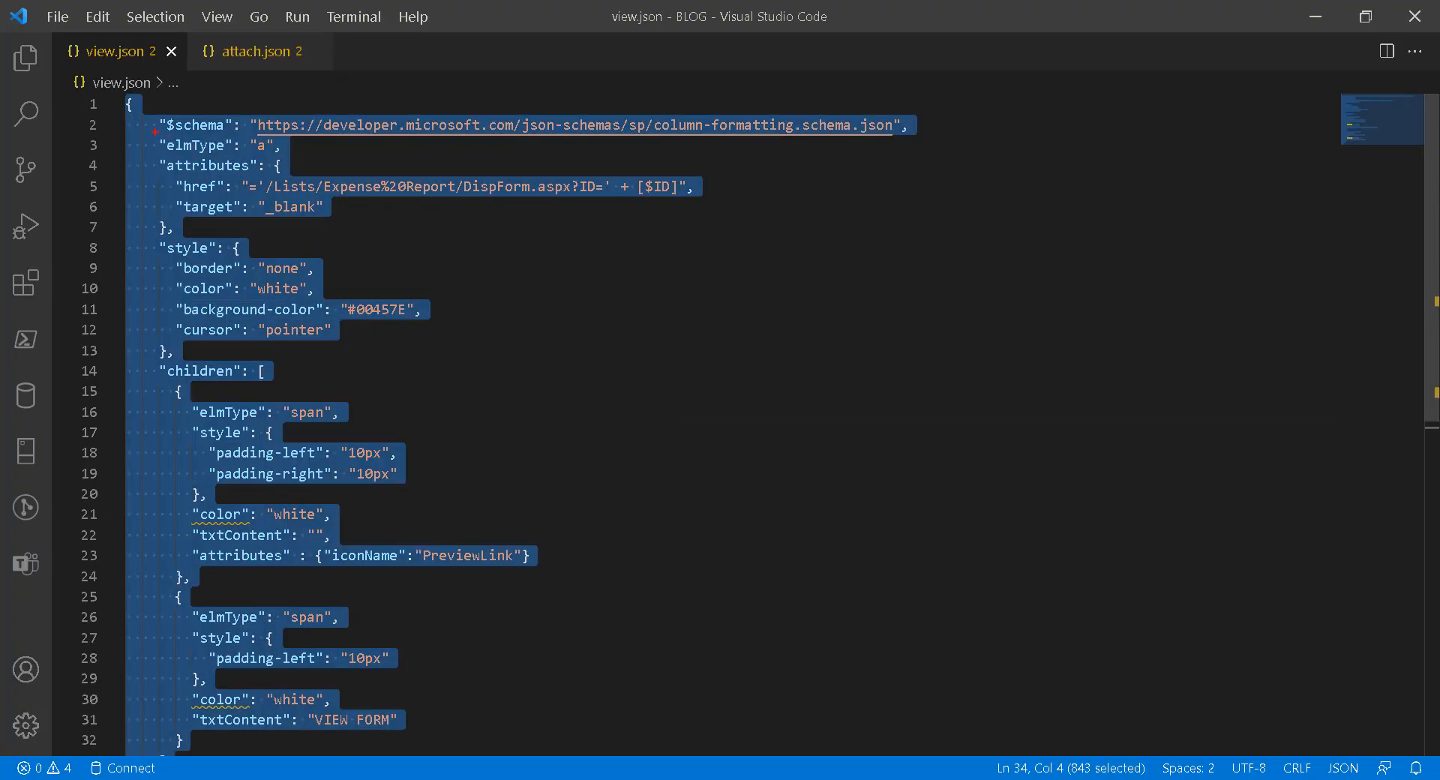
pyautogui.moveTo(149, 129)
pyautogui.mouseDown()
pyautogui.moveTo(324, 158)
pyautogui.moveTo(415, 96)
pyautogui.mouseUp()
pyautogui.write('Mod')
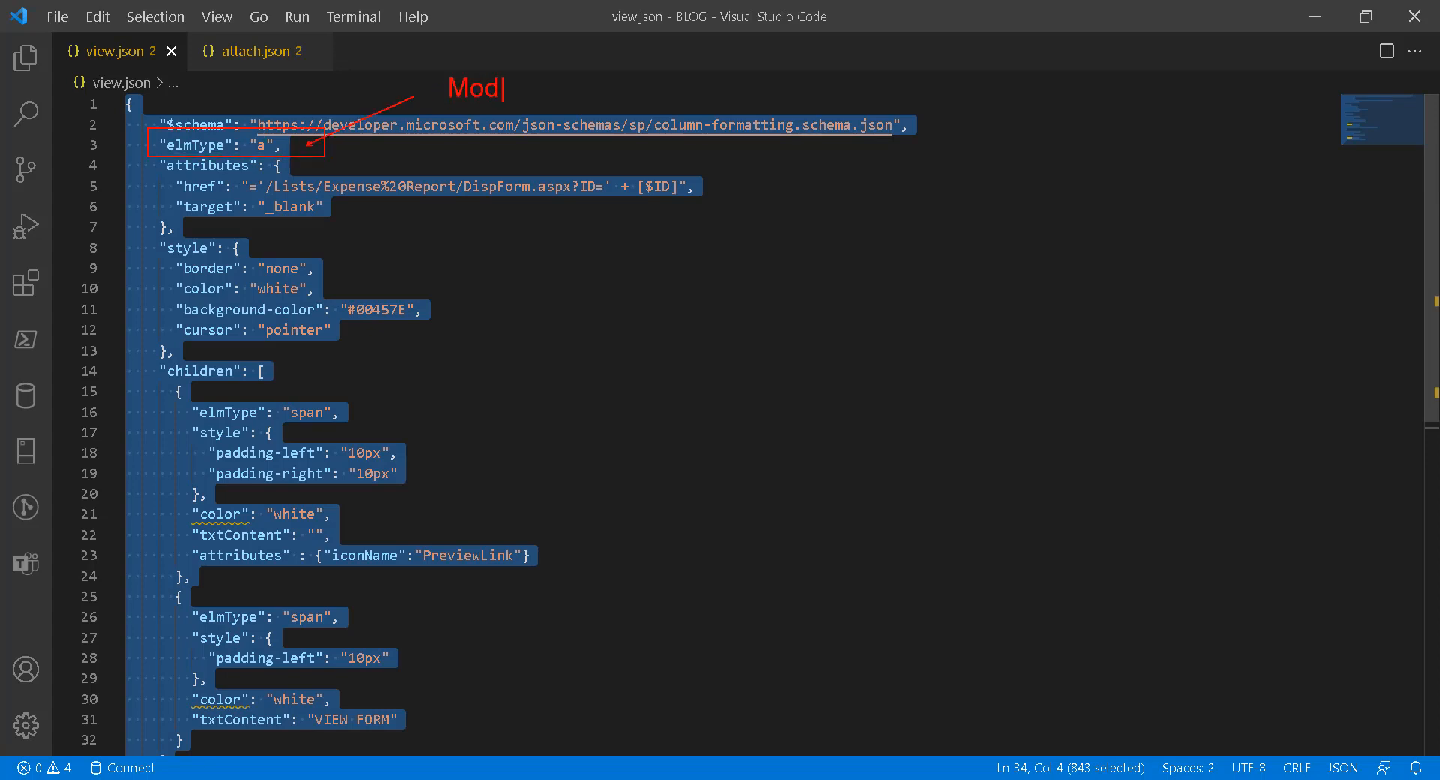
pyautogui.write('ern Collumn Format')
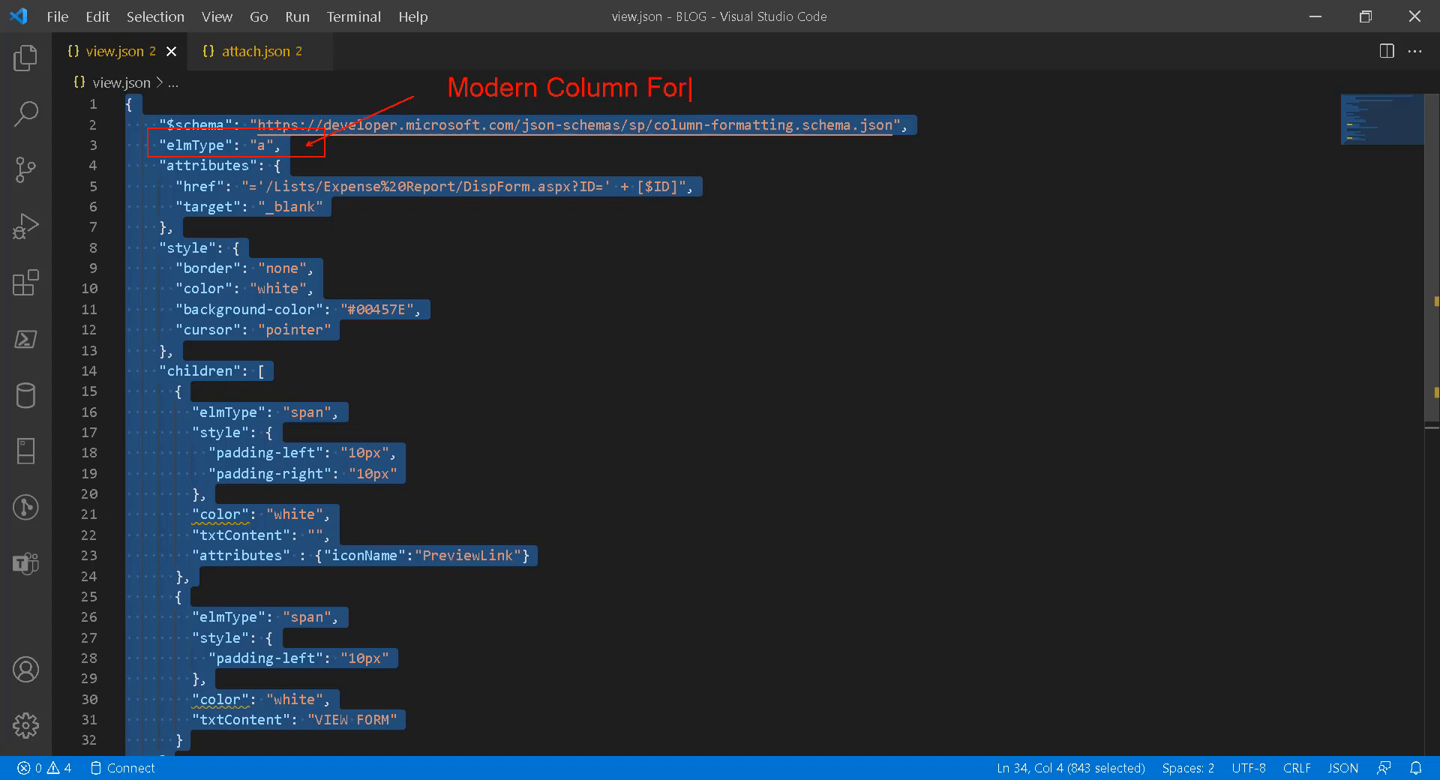
pyautogui.press('Escape')
pyautogui.moveTo(328, 411)
pyautogui.mouseDown()
pyautogui.moveTo(282, 427)
pyautogui.moveTo(313, 438)
pyautogui.mouseUp()
pyautogui.moveTo(312, 635)
pyautogui.mouseDown()
pyautogui.moveTo(361, 609)
pyautogui.moveTo(336, 637)
pyautogui.mouseUp()
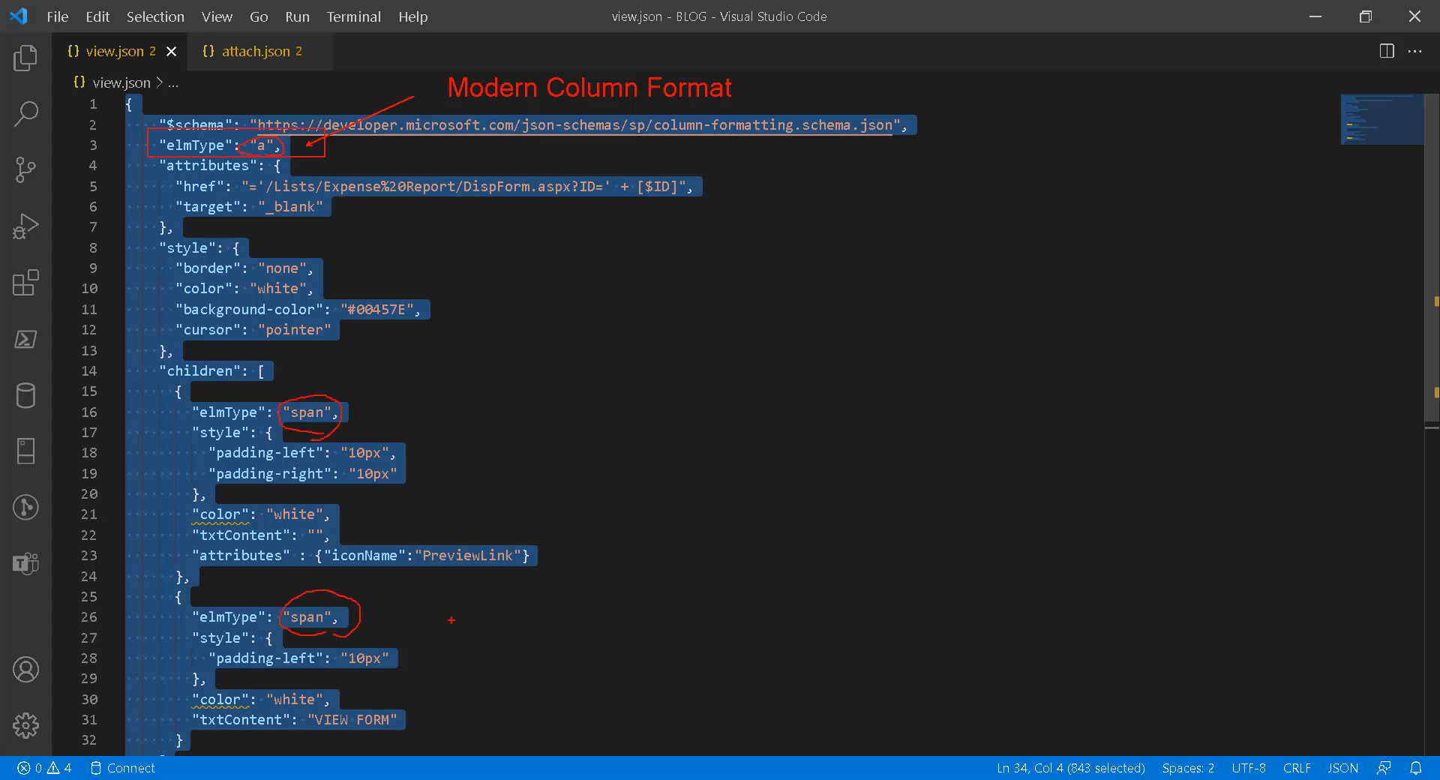
pyautogui.write('HTMLHTML')
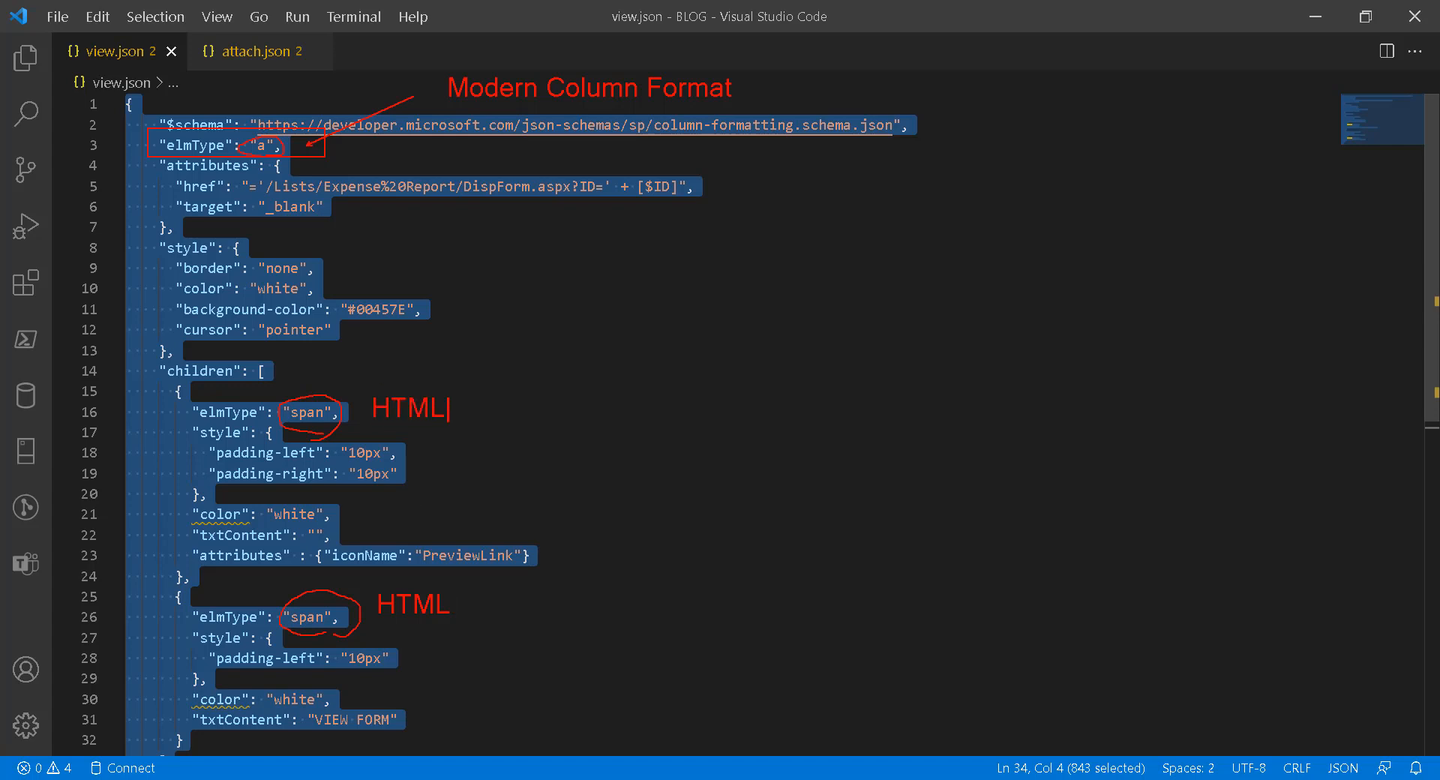
pyautogui.click(365, 278)
pyautogui.write('CSS')
pyautogui.click(437, 500)
pyautogui.write('CSS')
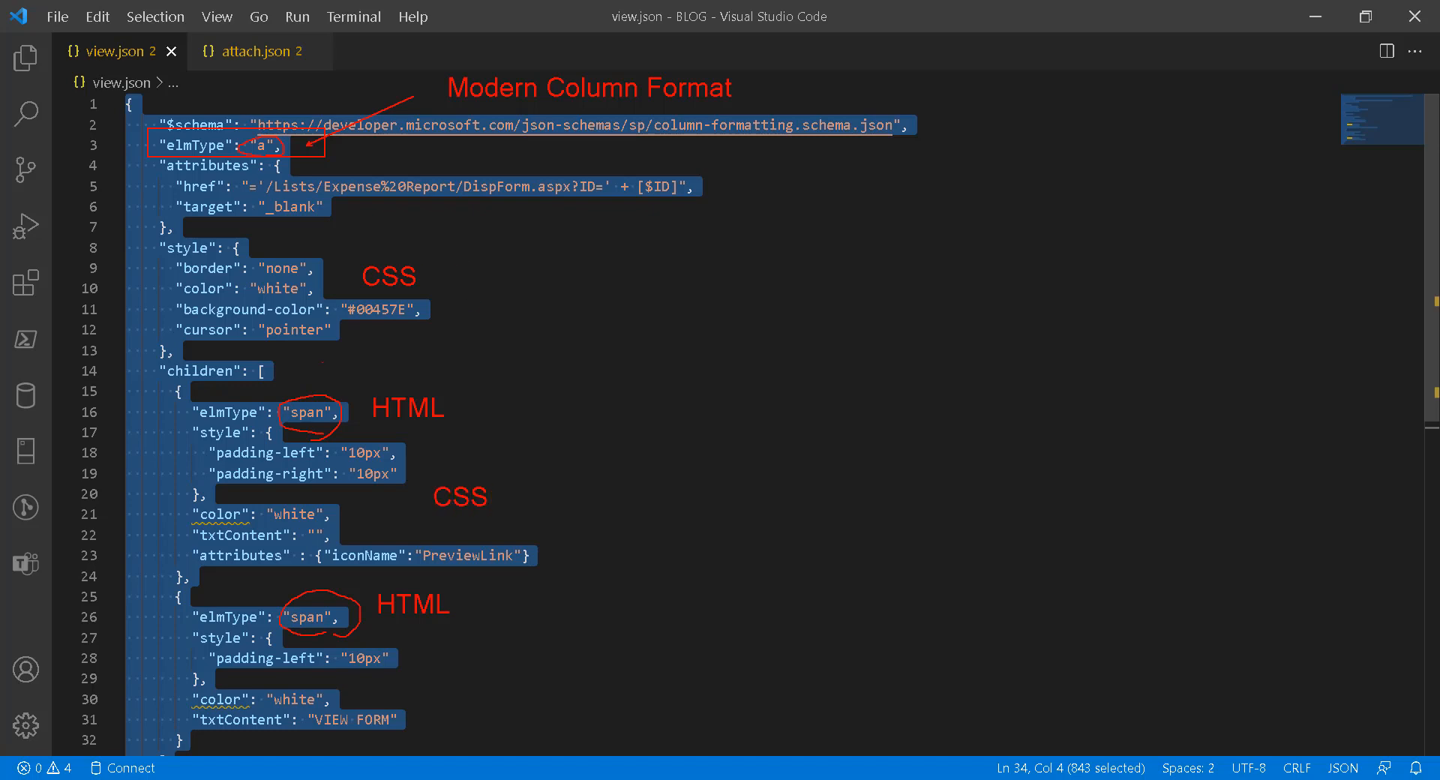
pyautogui.press('Escape')
# Step: Replace the VIEW FORM column's formatting JSON with the entire contents of view.json from Visual Studio Code and save it
pyautogui.click(546, 267)
pyautogui.hotkey('ctrl', 'a')
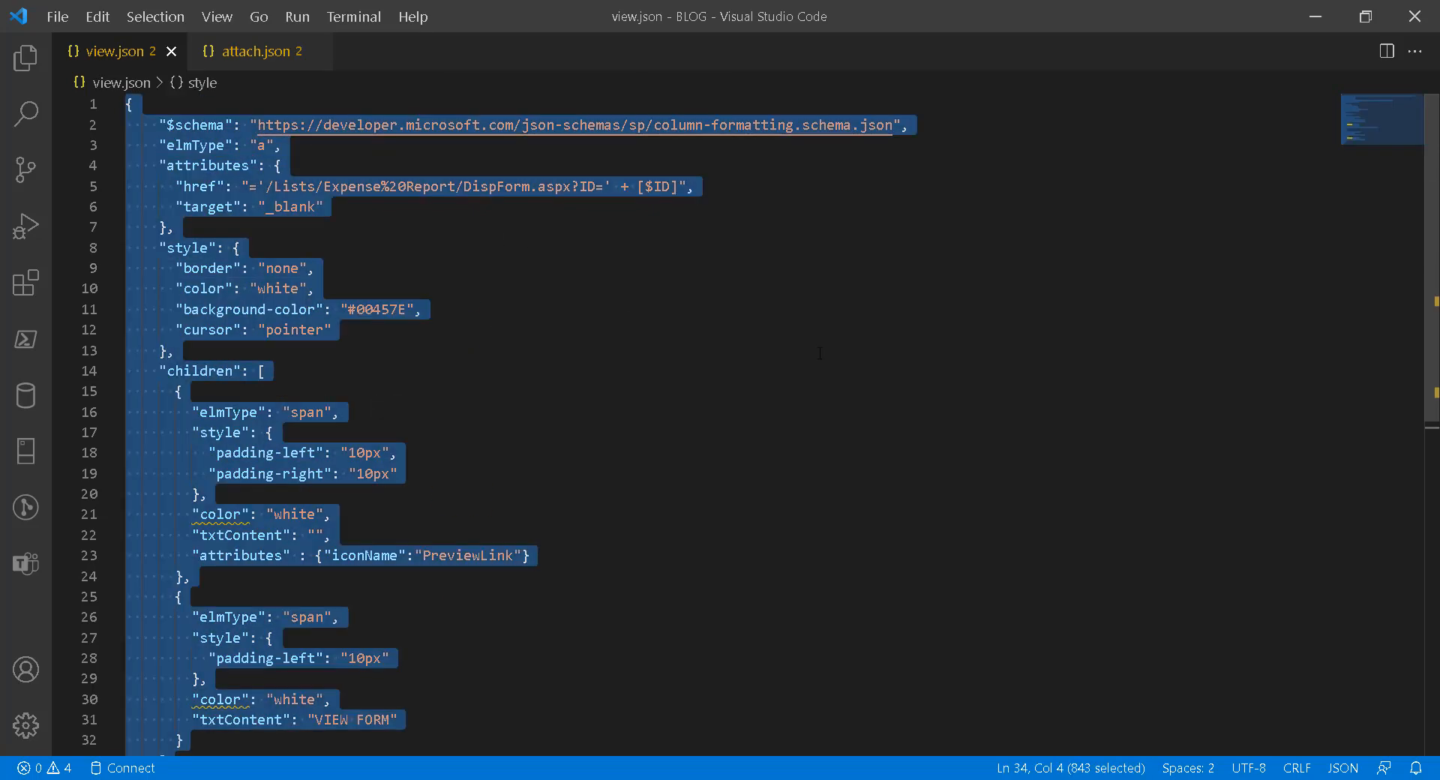
pyautogui.click(1315, 16)
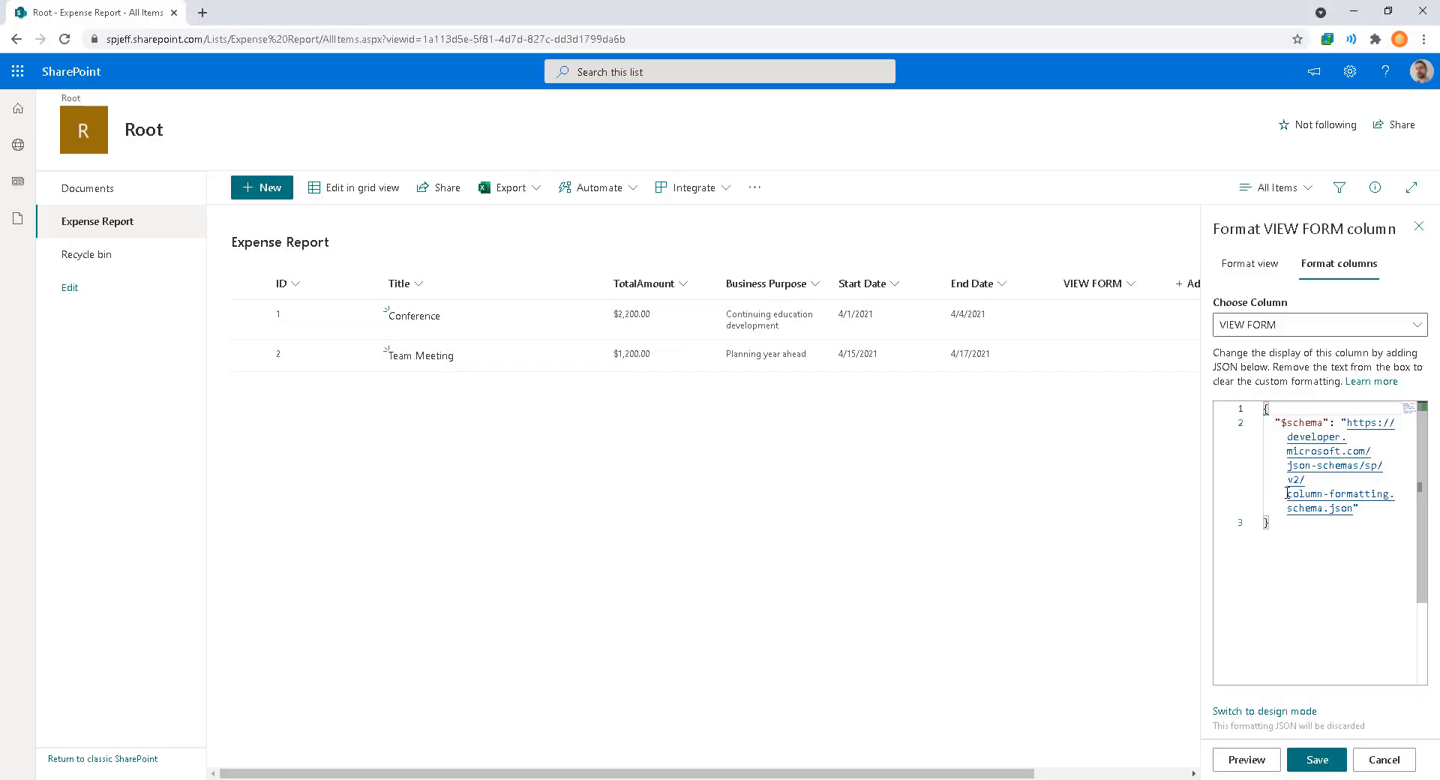
pyautogui.click(1298, 534)
pyautogui.hotkey('ctrl', 'a')
pyautogui.hotkey('ctrl', 'v')
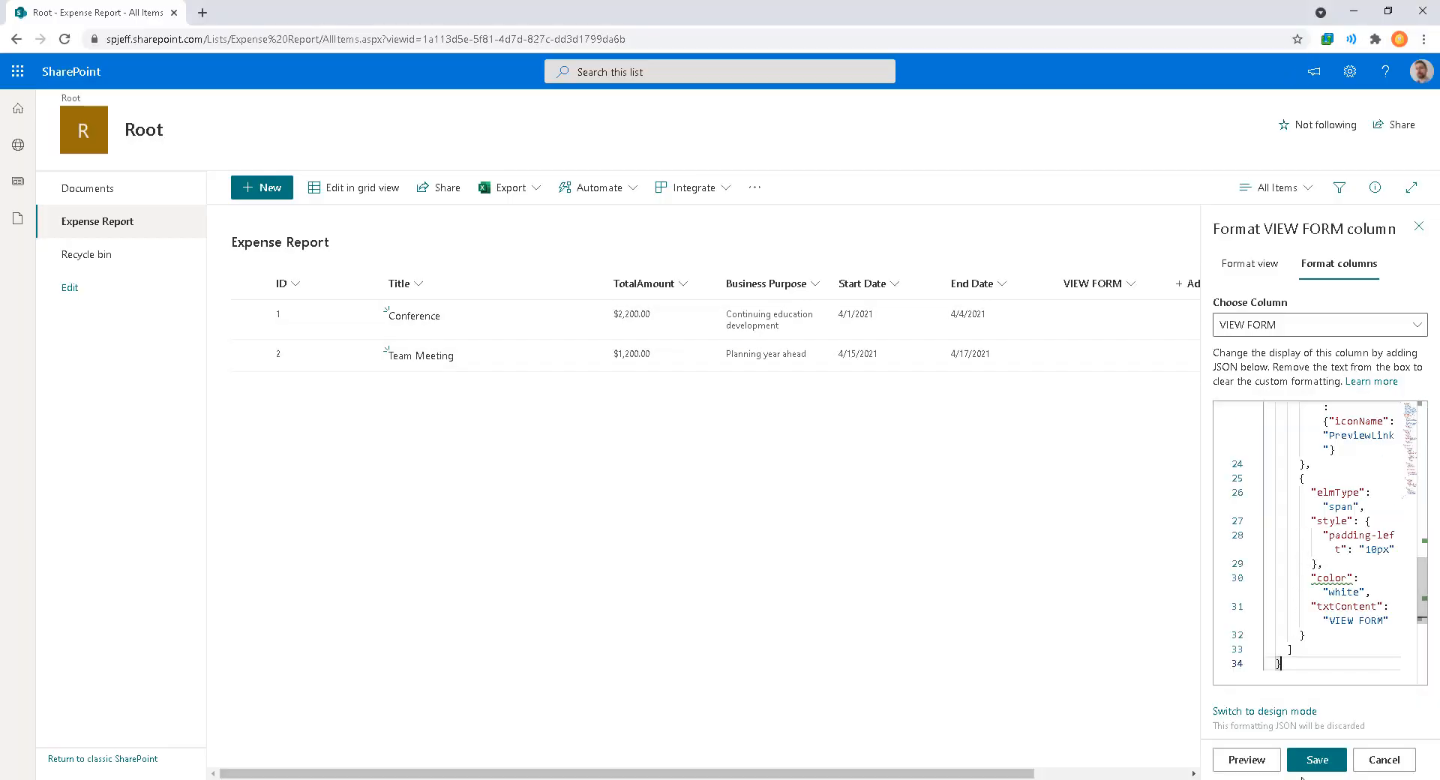
pyautogui.click(1318, 761)
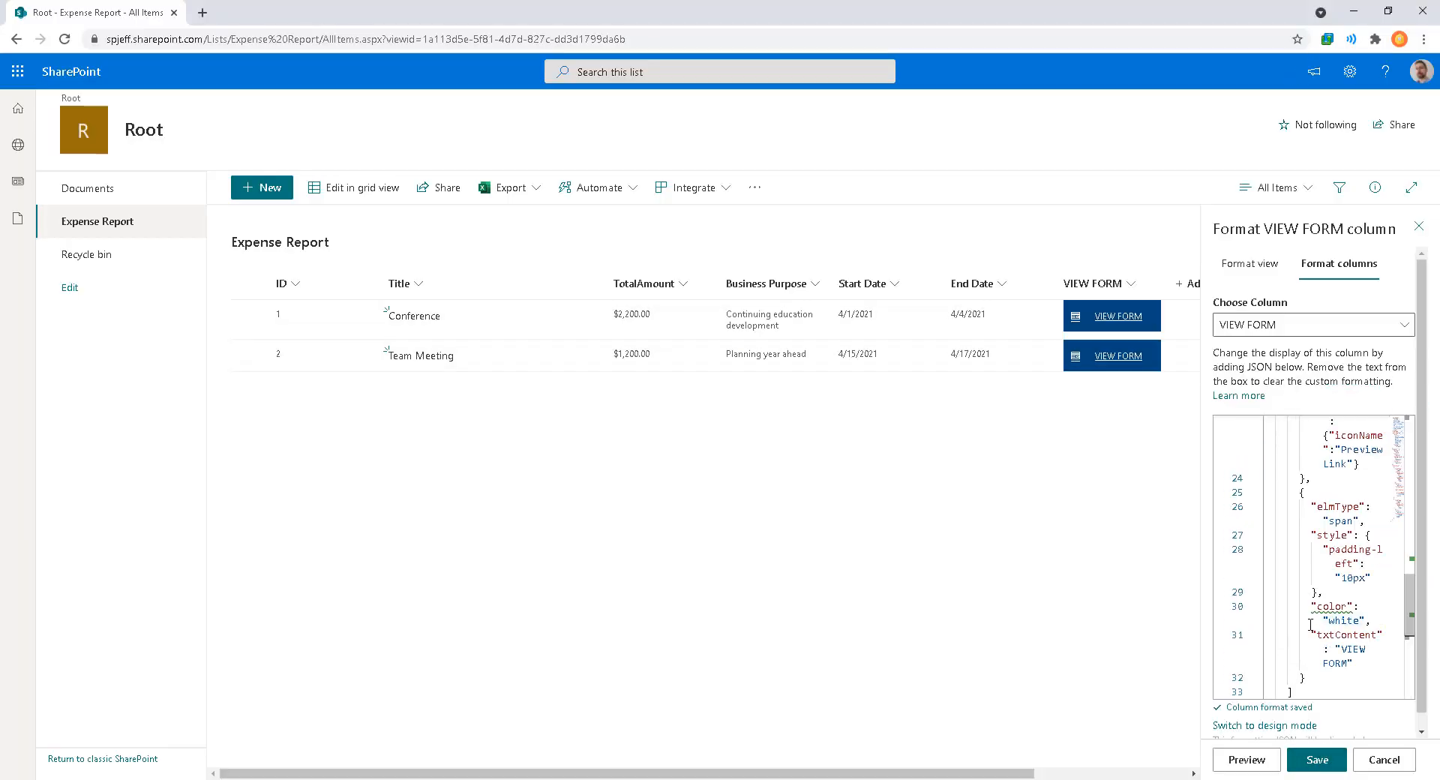
pyautogui.scroll(10, 1289, 623)
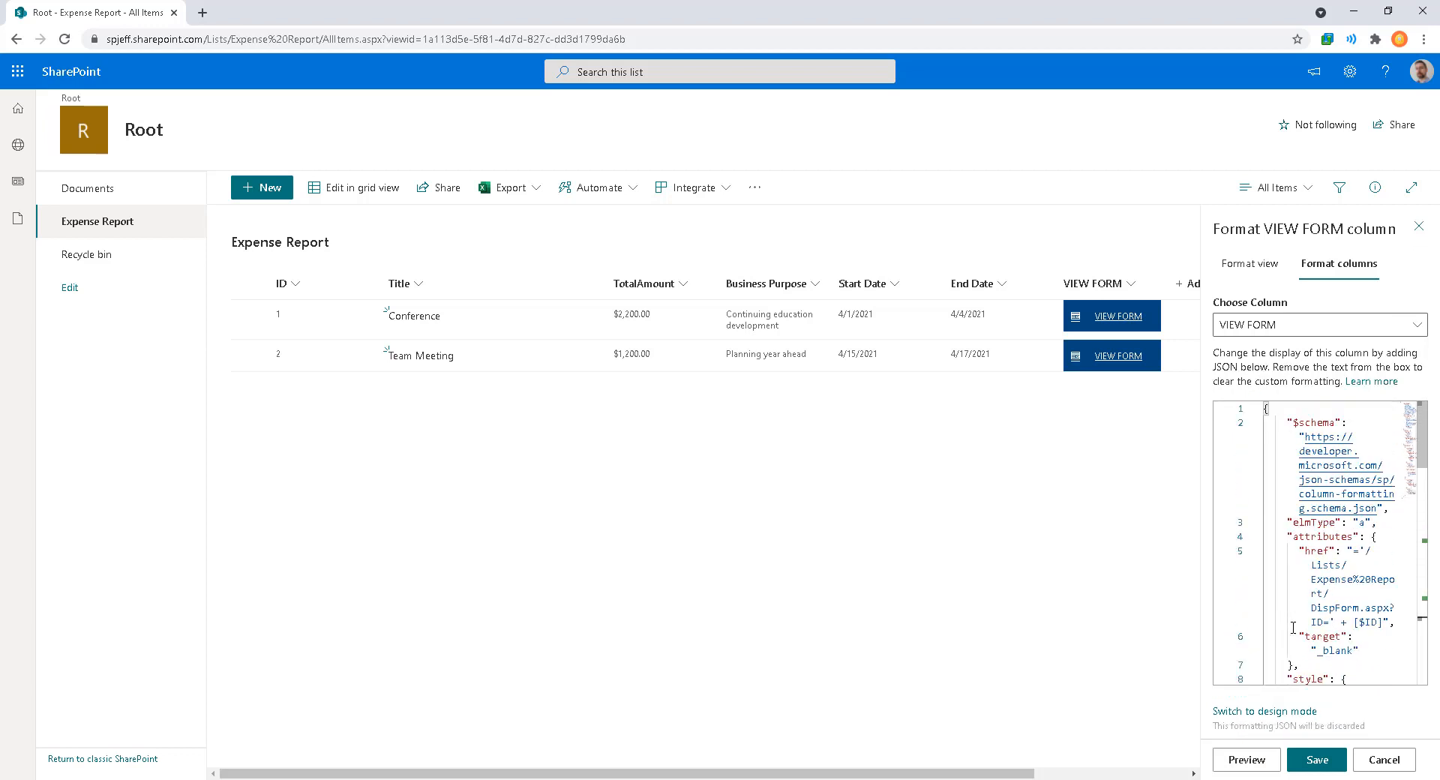
pyautogui.moveTo(993, 774); pyautogui.dragTo(1145, 774)
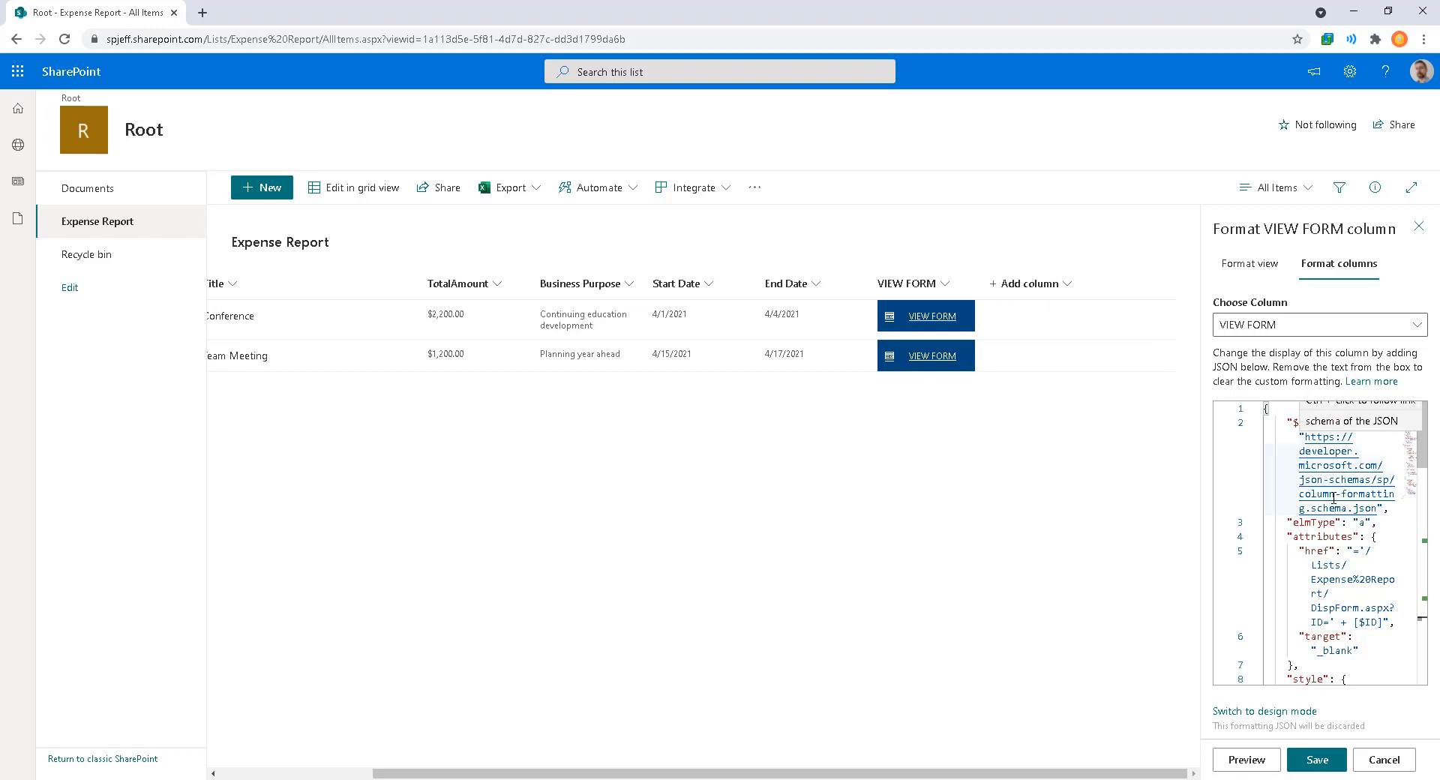
pyautogui.moveTo(1209, 385); pyautogui.dragTo(1399, 694)
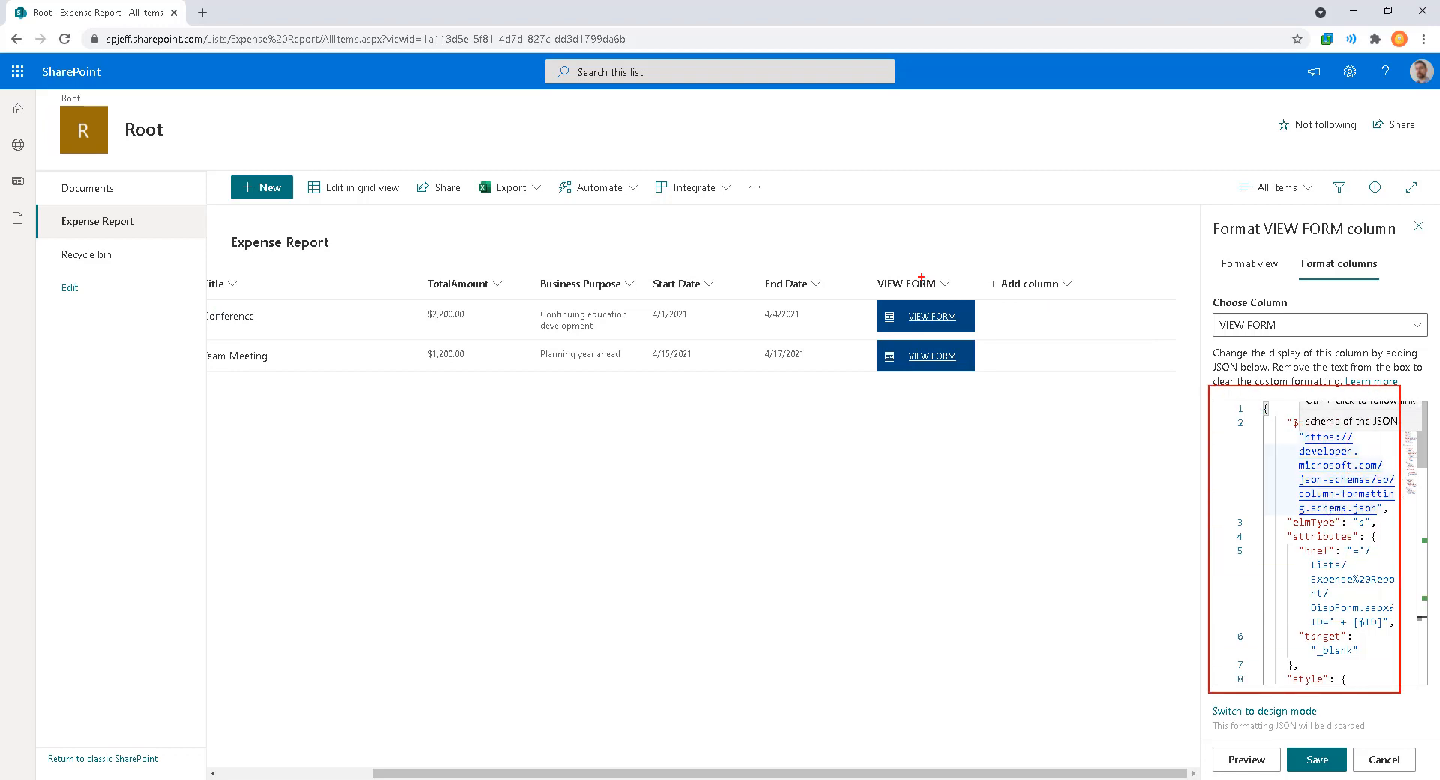
pyautogui.moveTo(993, 365); pyautogui.dragTo(1140, 485)
pyautogui.moveTo(1028, 410); pyautogui.dragTo(868, 260)
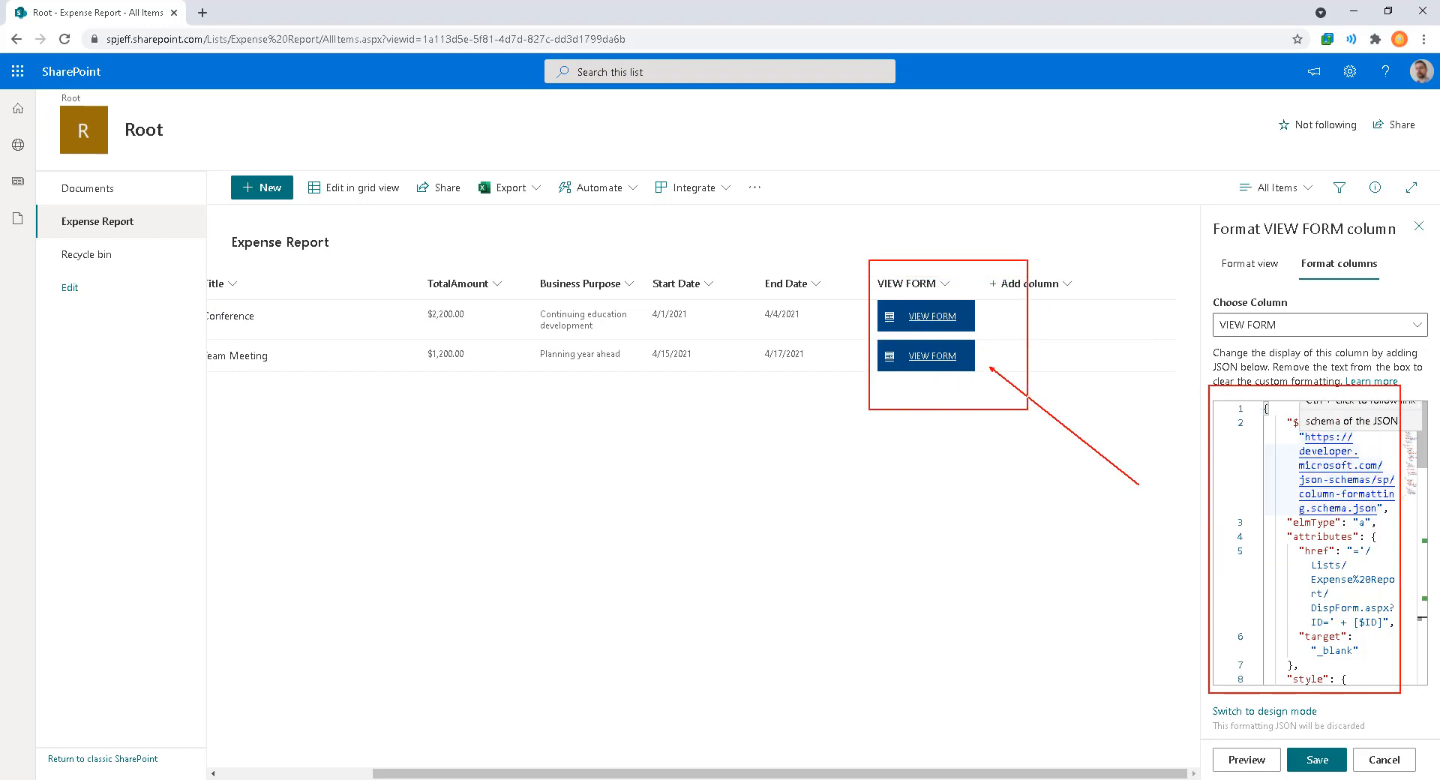
pyautogui.write('tsnazzy')
pyautogui.press('Return')
pyautogui.write('buttons')
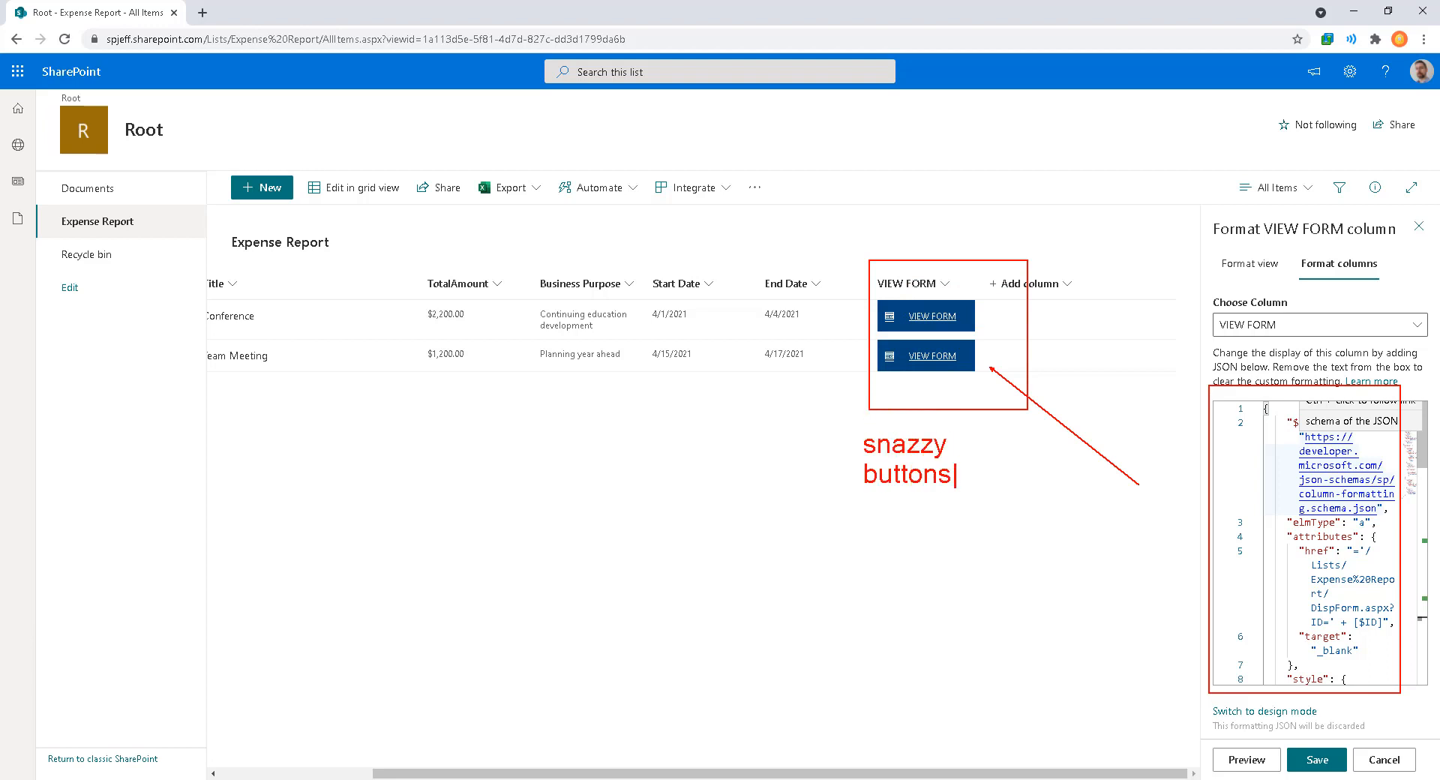
pyautogui.press('Escape')
pyautogui.write('t')
pyautogui.write('AnyPageYou')
pyautogui.write('Likle')
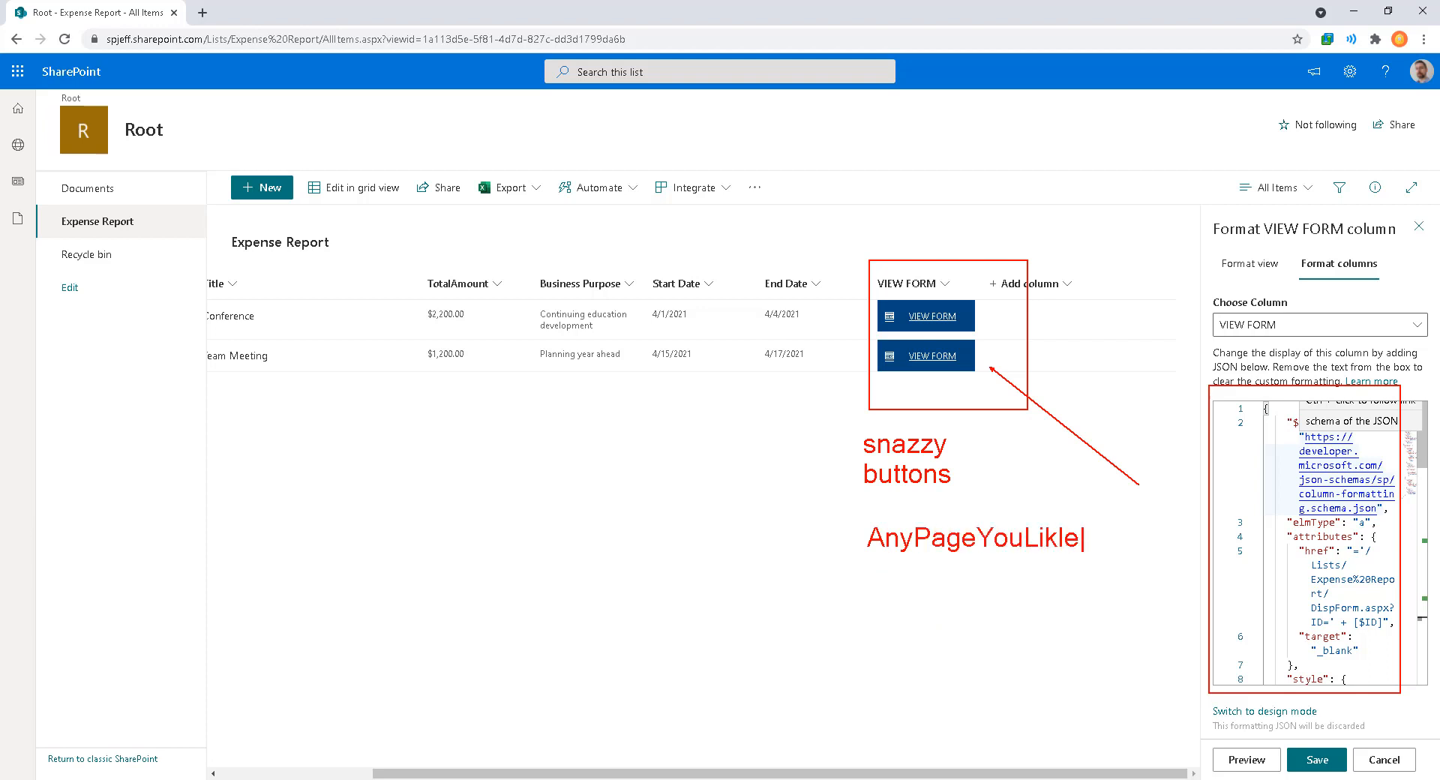
pyautogui.press('BackSpace')
pyautogui.press('BackSpace')
pyautogui.write('e?ID=1')
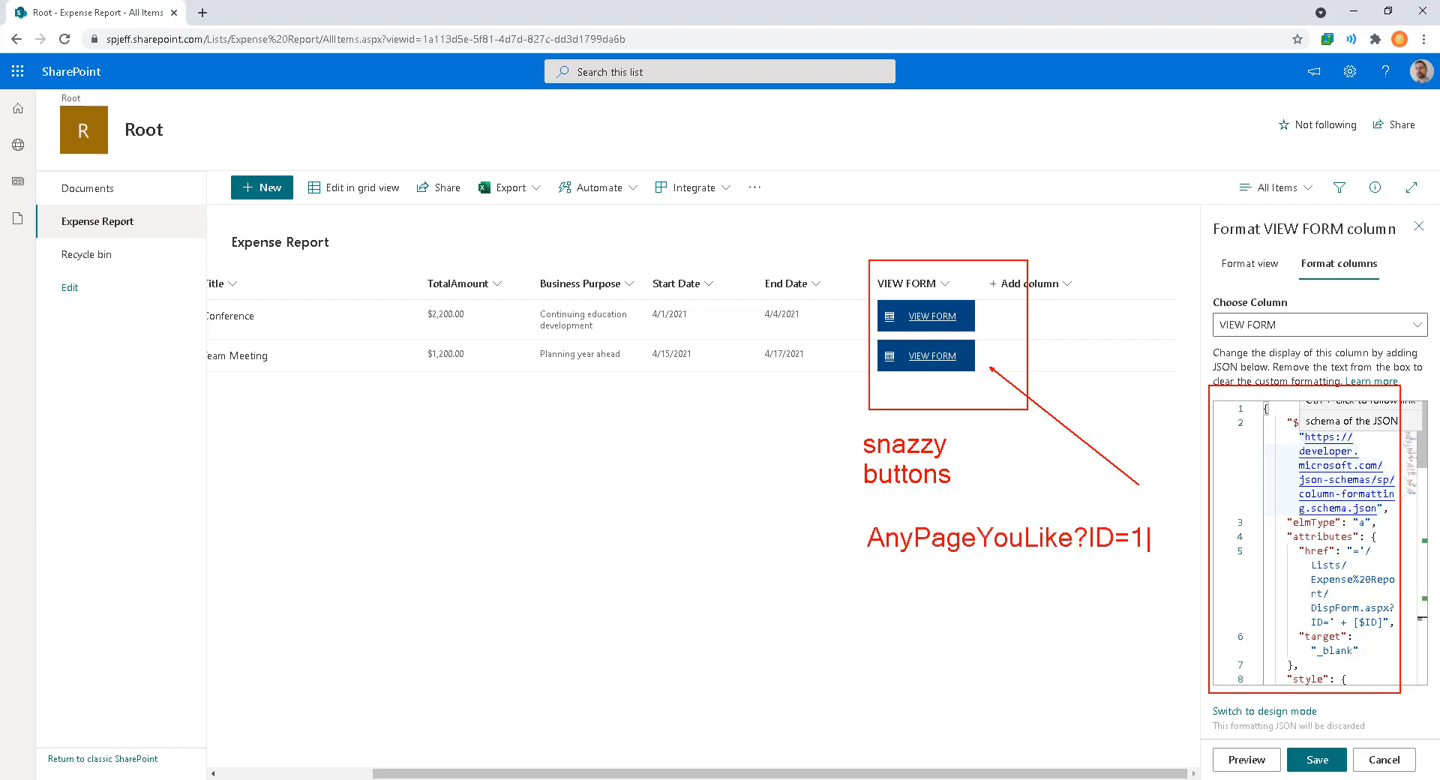
pyautogui.moveTo(1133, 573)
pyautogui.mouseDown()
pyautogui.moveTo(1125, 503)
pyautogui.moveTo(1141, 574)
pyautogui.mouseUp()
pyautogui.write('tr')
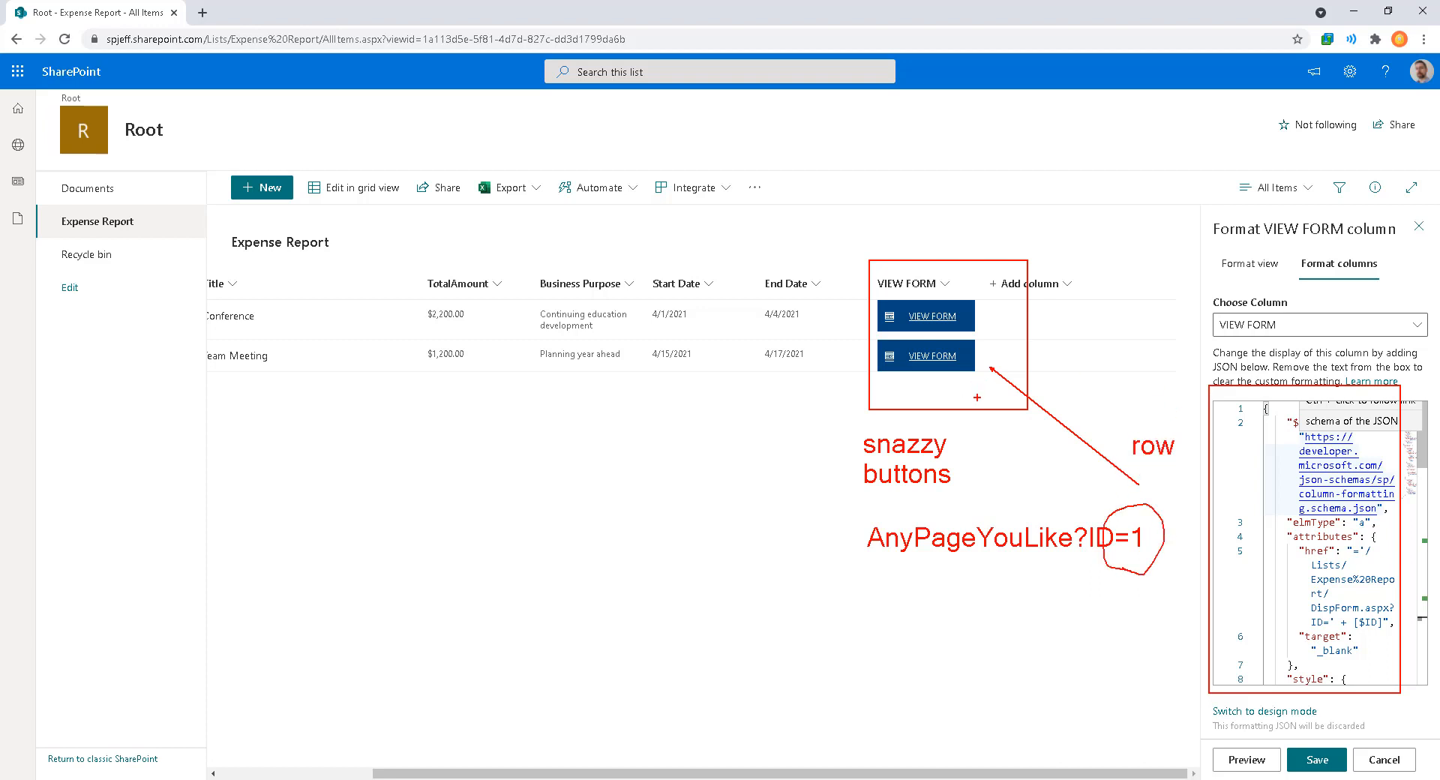
pyautogui.click(1301, 762)
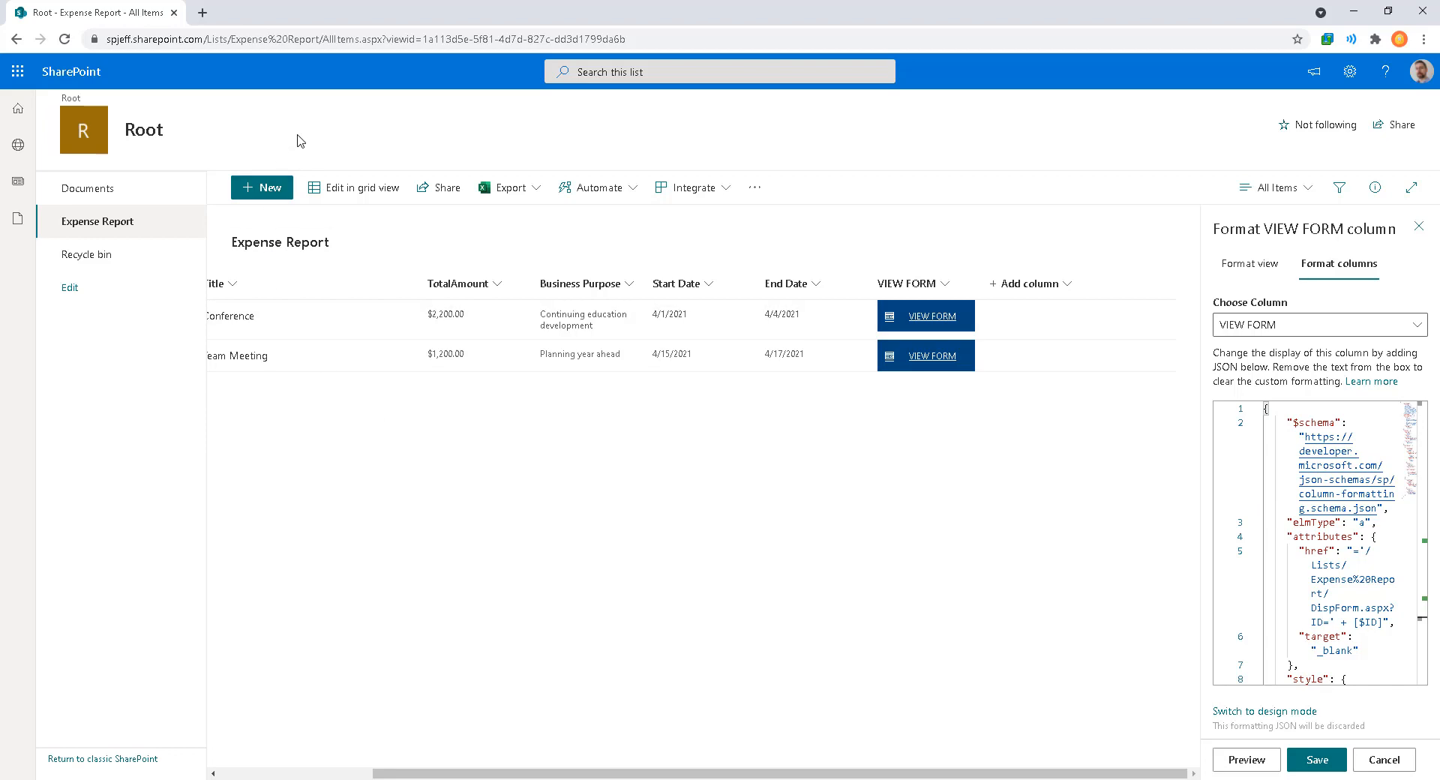
# Step: Add a single-line-of-text column named UPLOAD ATTACH to the Expense Report list, keeping the default options
pyautogui.click(1059, 283)
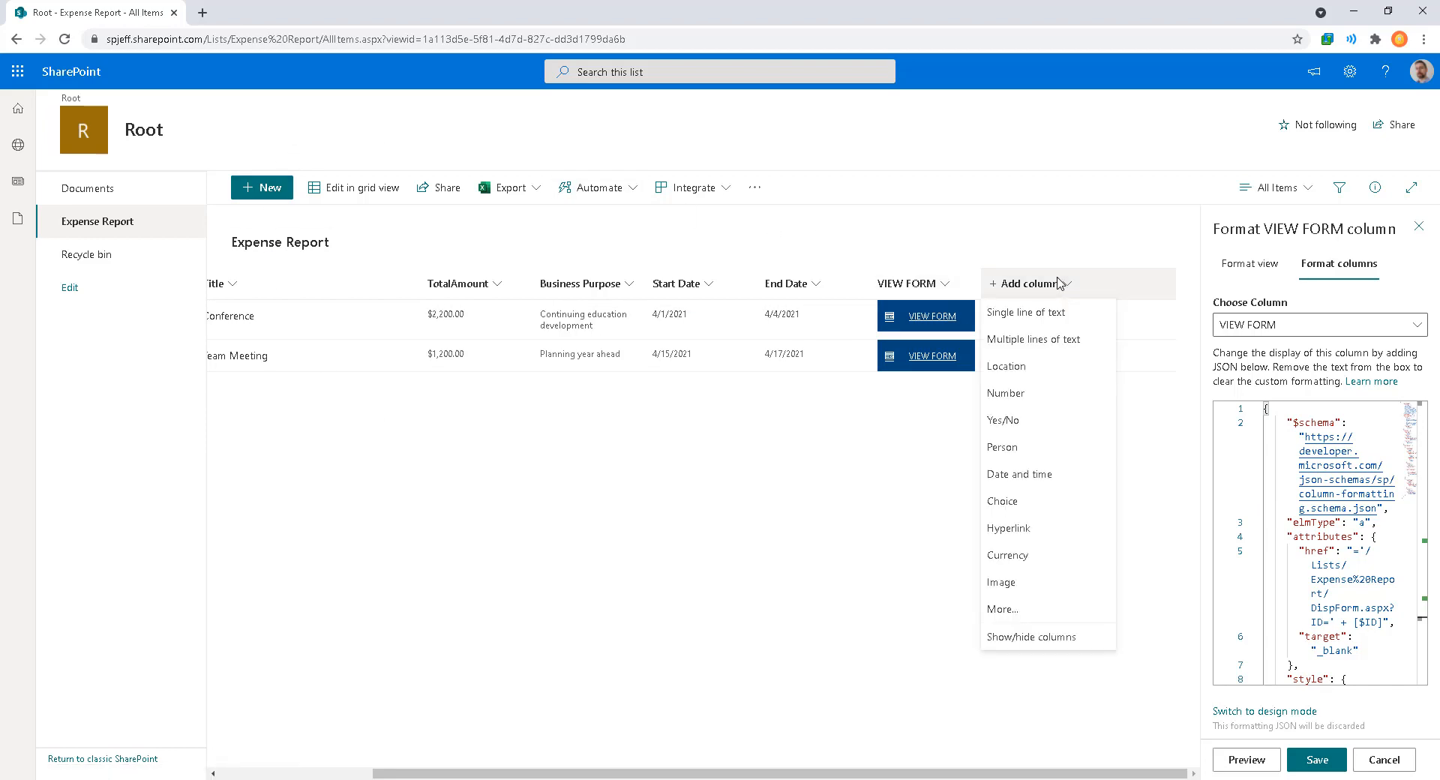
pyautogui.click(1065, 314)
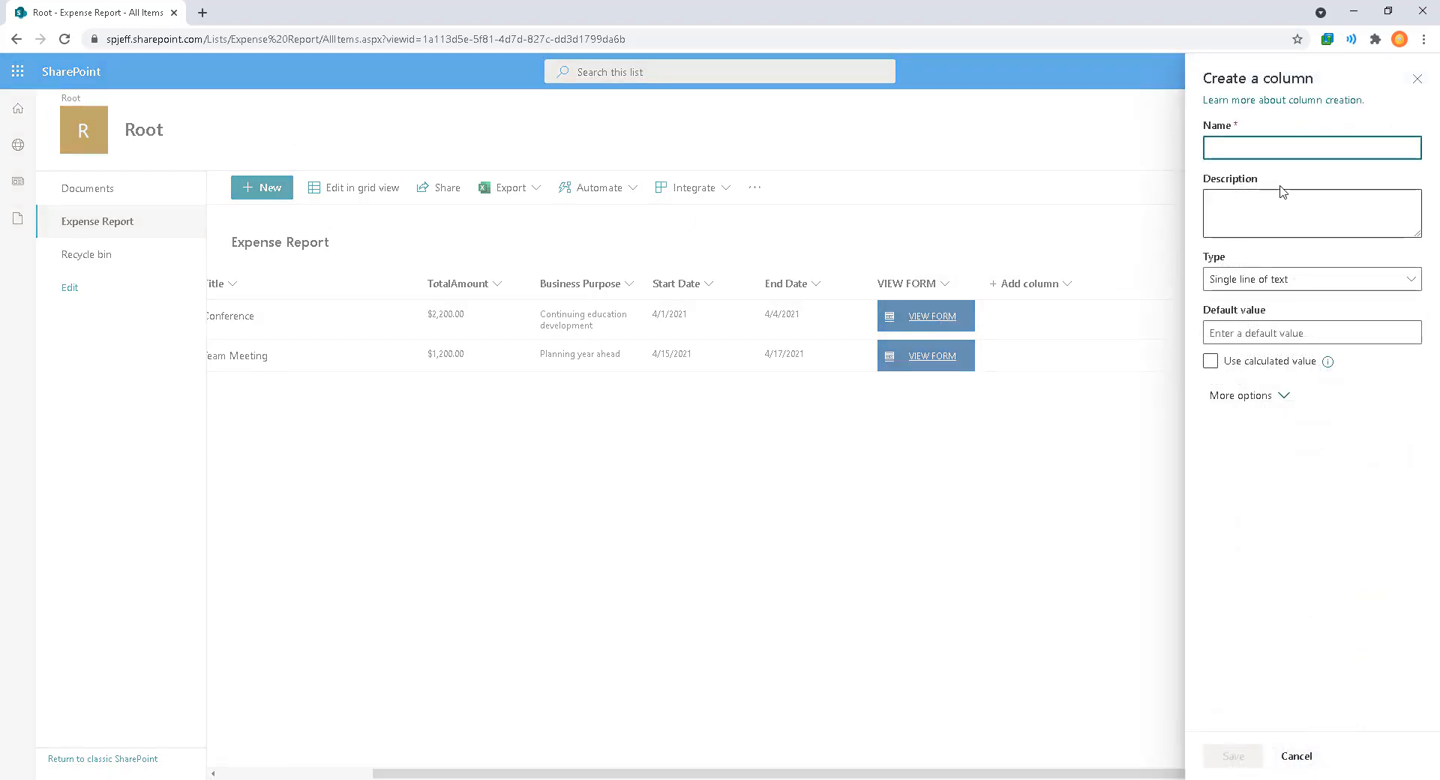
pyautogui.click(1284, 150)
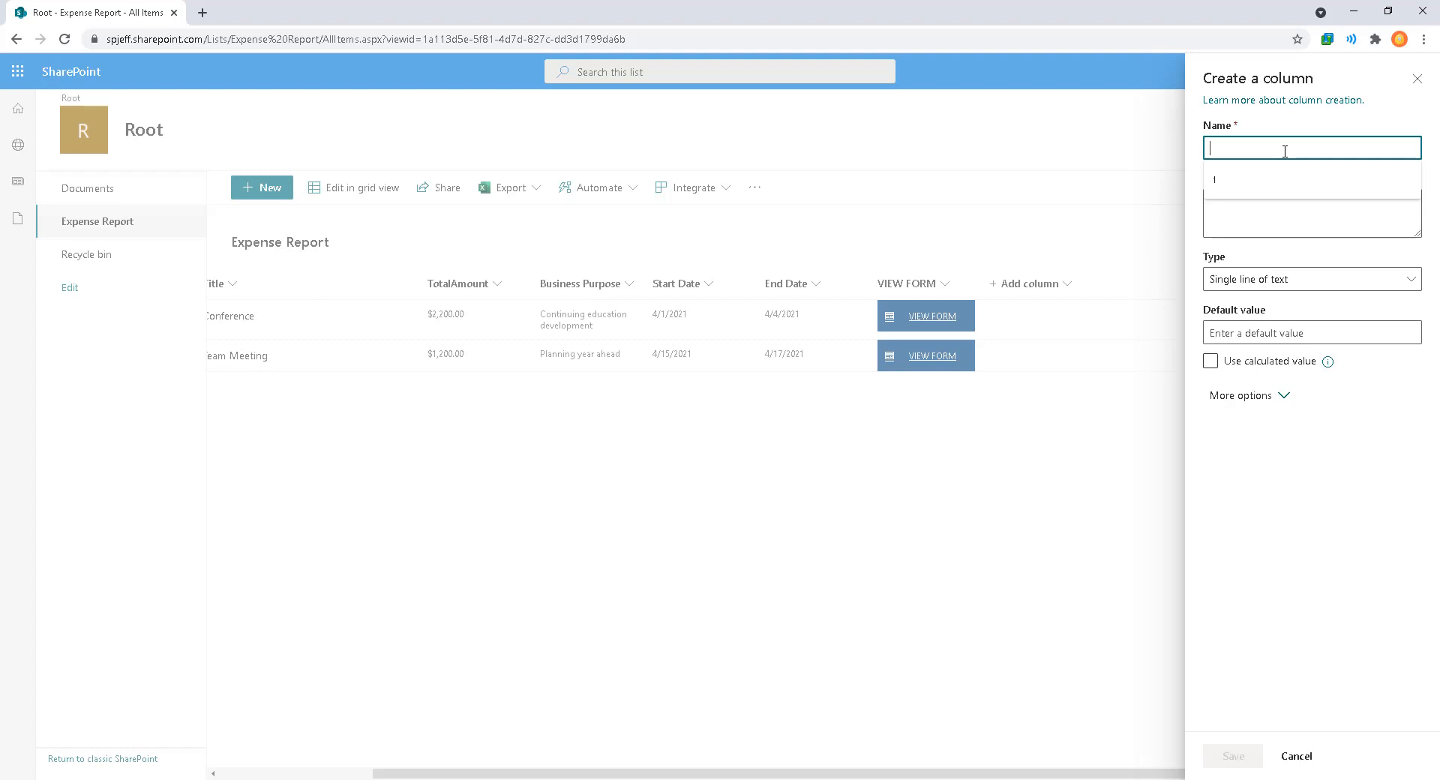
pyautogui.write('UPLOAD')
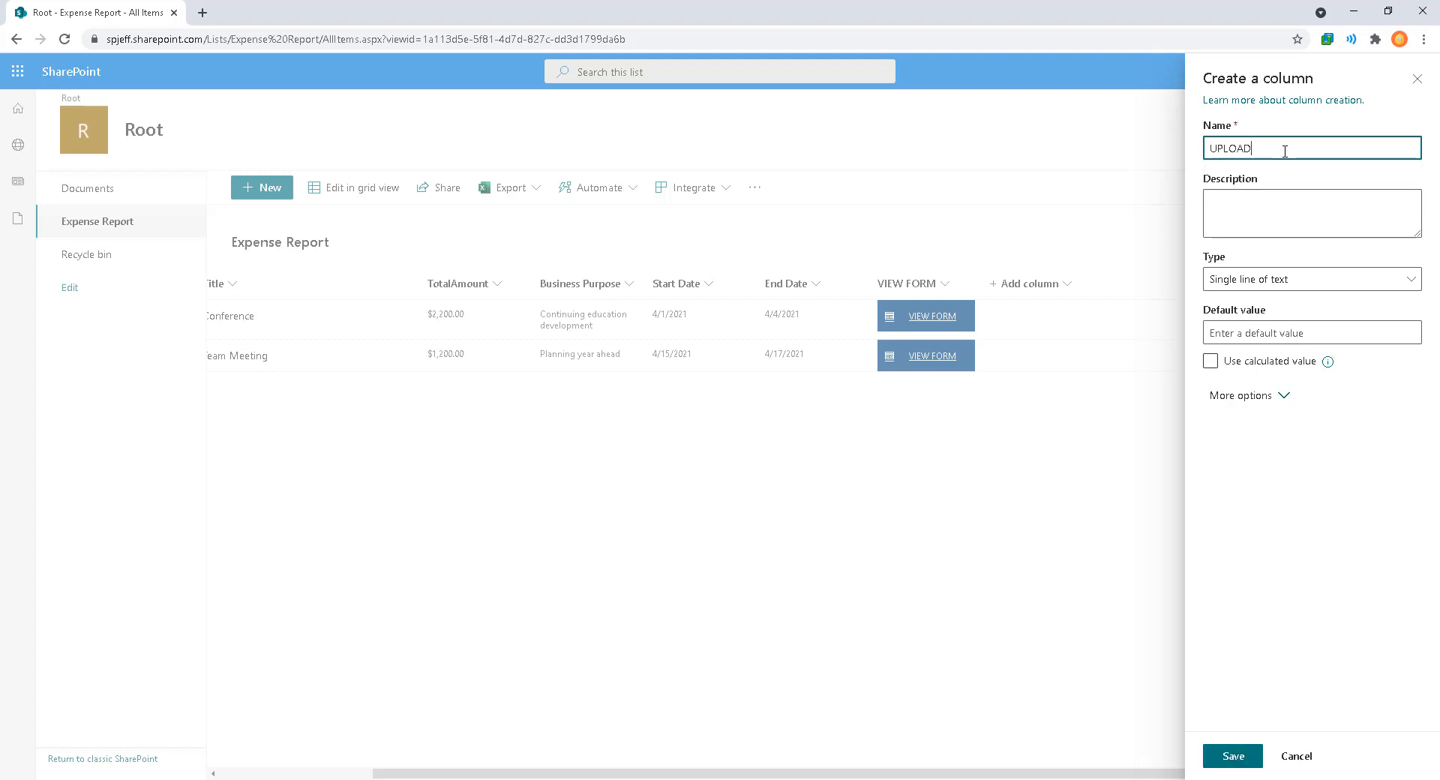
pyautogui.write(' ATTACH')
pyautogui.click(1230, 757)
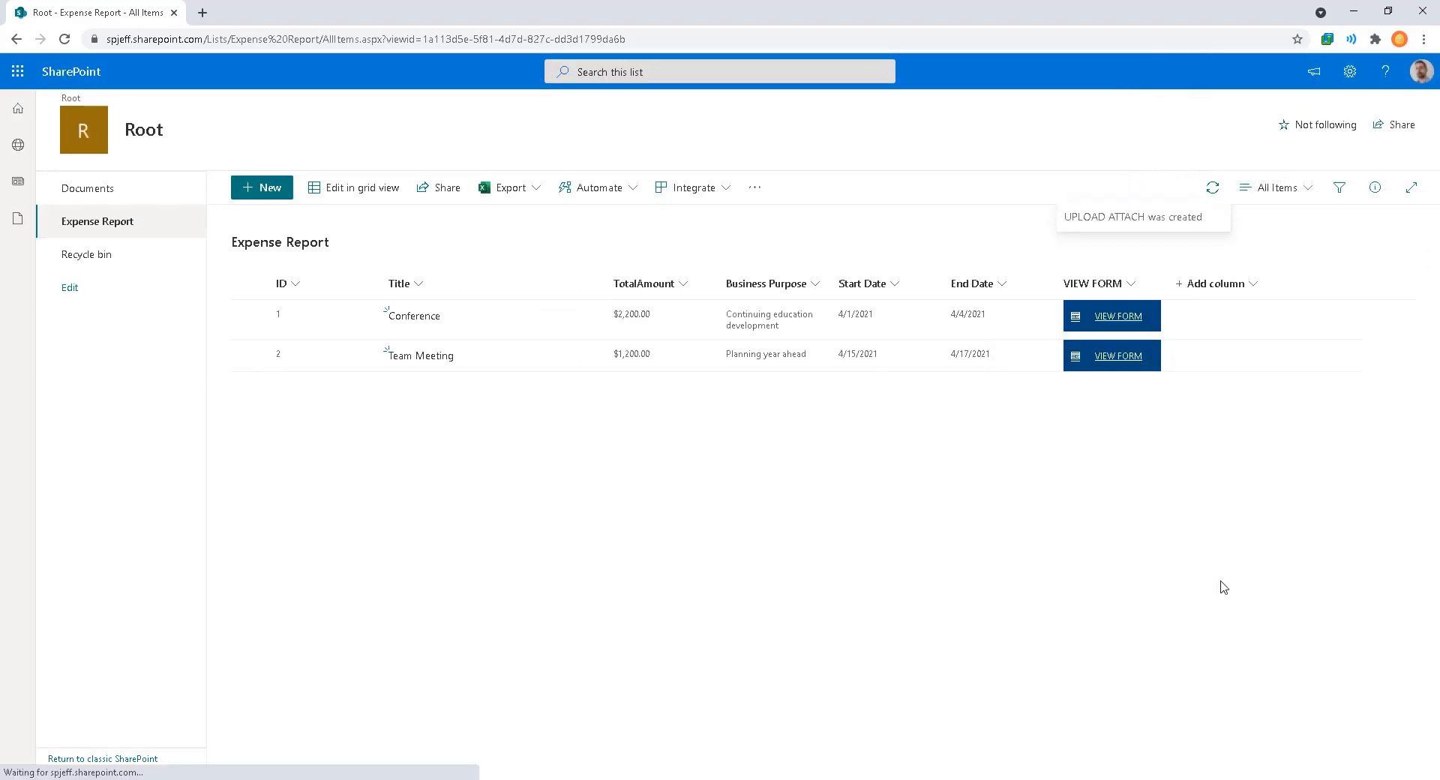
# Step: Open the formatting settings for the UPLOAD ATTACH column and switch them to advanced mode
pyautogui.click(1221, 285)
pyautogui.moveTo(1251, 425)
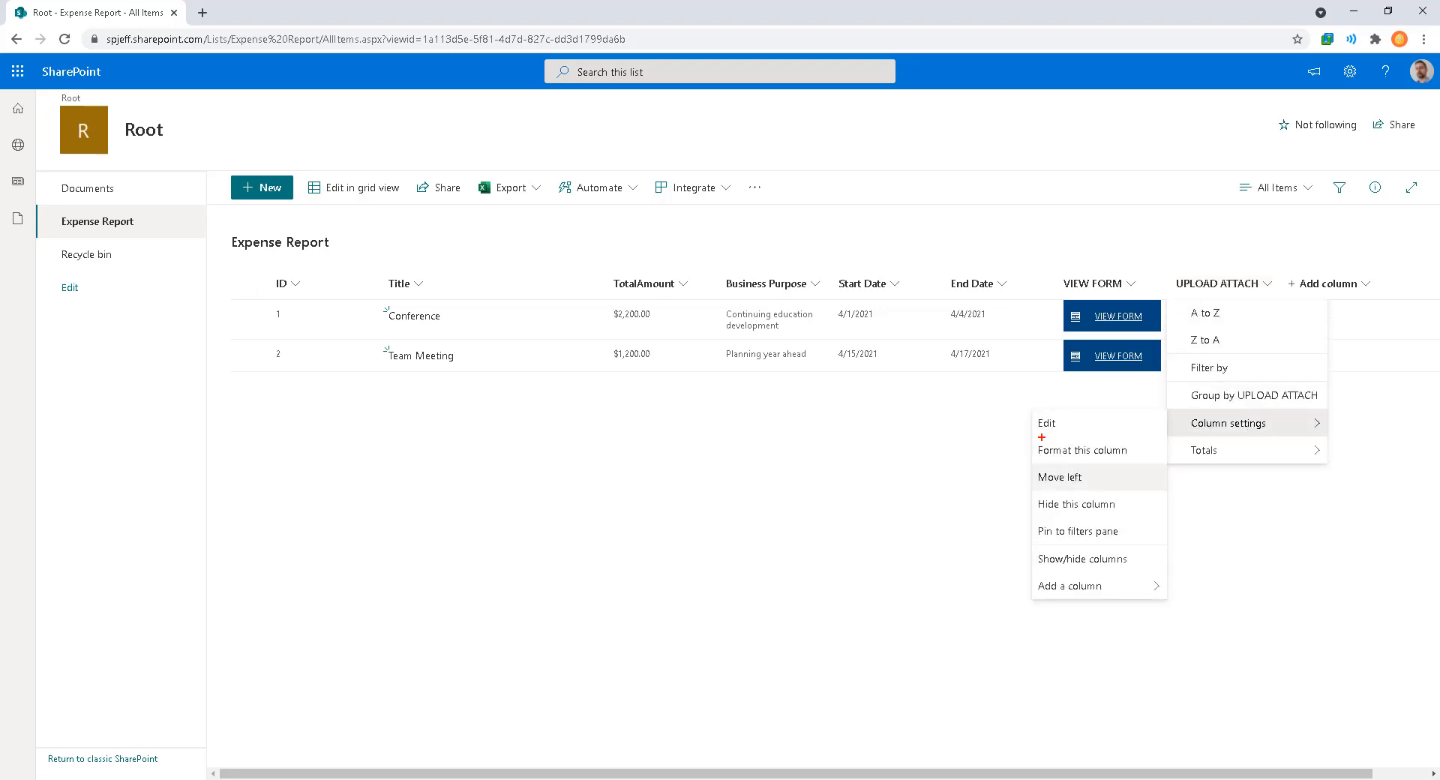
pyautogui.moveTo(1026, 436); pyautogui.dragTo(1150, 473)
pyautogui.moveTo(1178, 404); pyautogui.dragTo(1298, 445)
pyautogui.moveTo(1175, 261); pyautogui.dragTo(1276, 373)
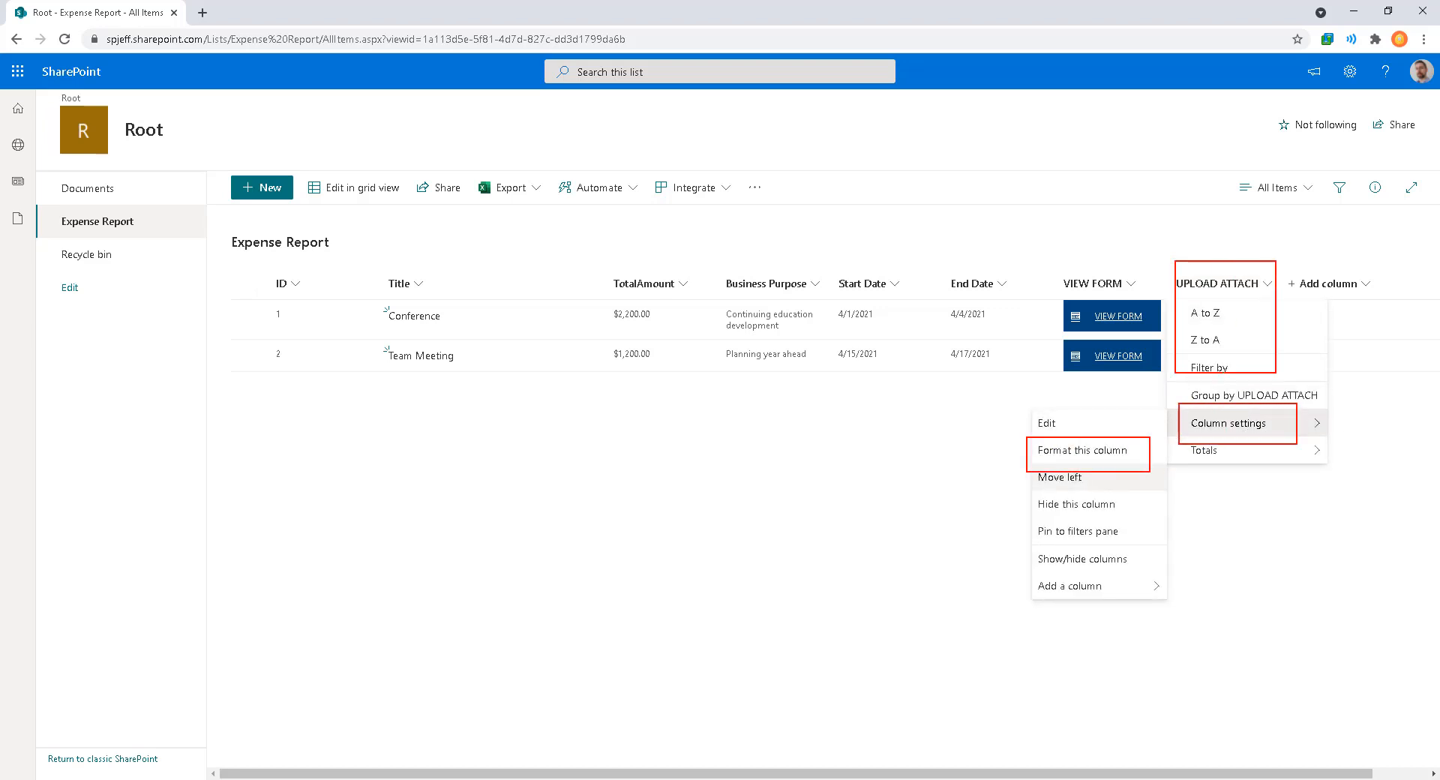
pyautogui.click(1127, 453)
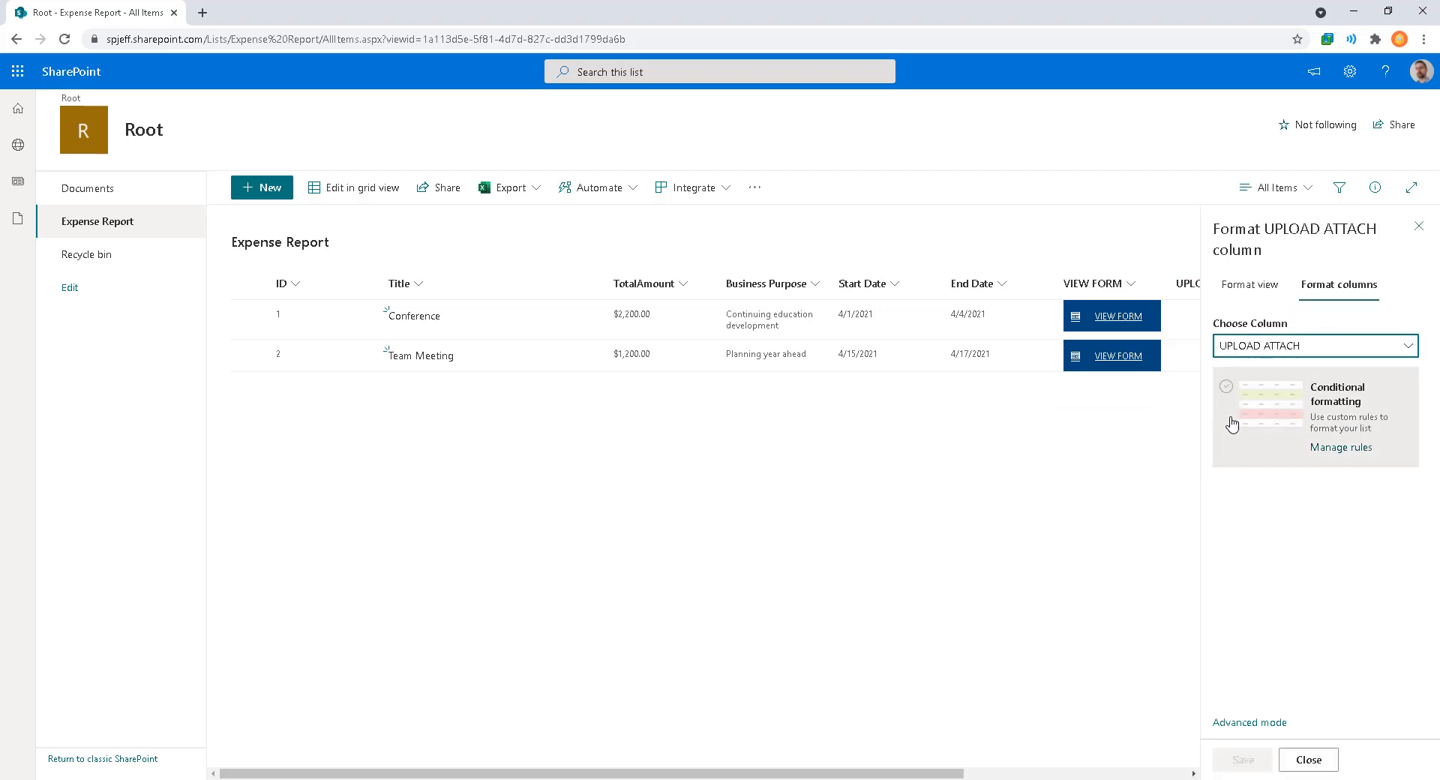
pyautogui.click(1251, 722)
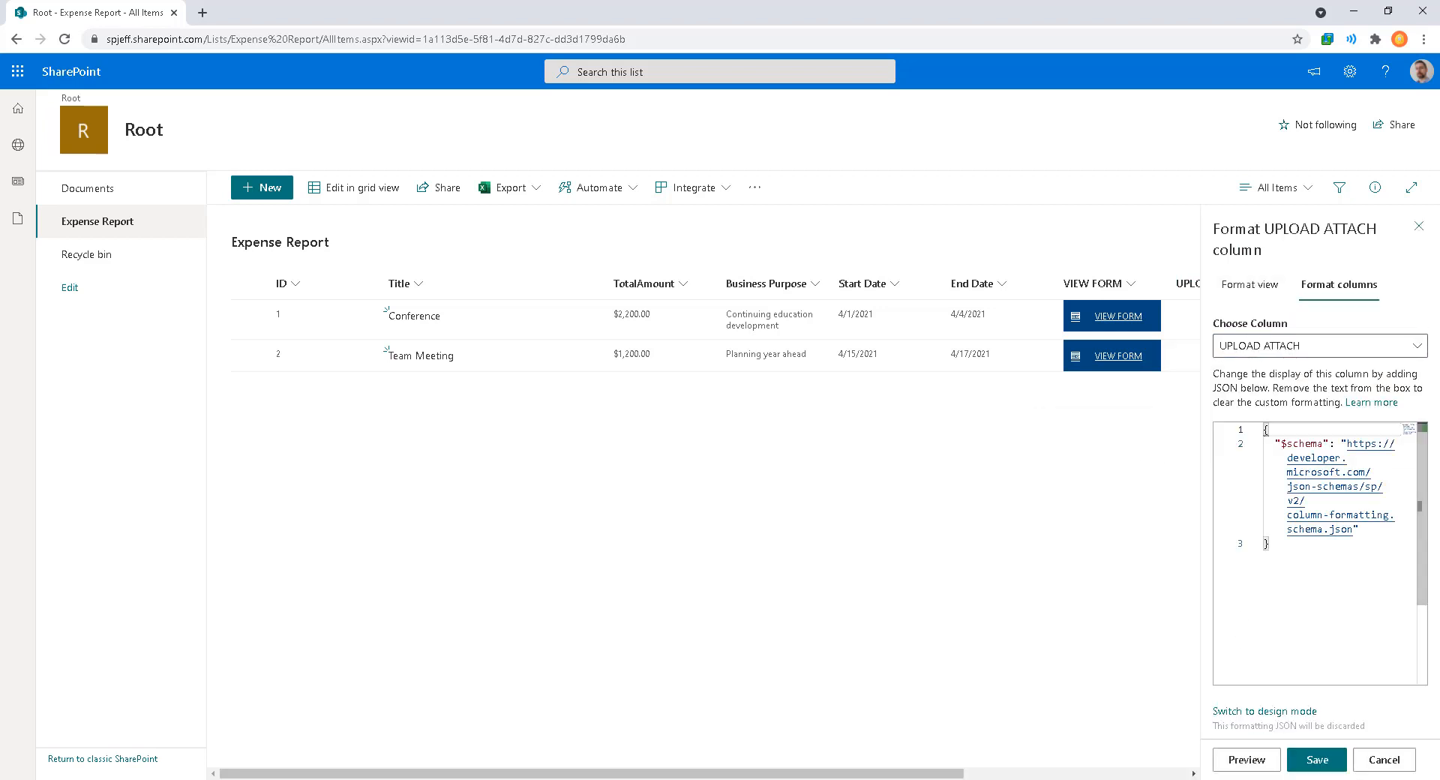
# Step: Copy the entire attach.json from Visual Studio Code over the UPLOAD ATTACH column's formatting JSON in SharePoint and save it
pyautogui.hotkey('alt', 'Tab')
pyautogui.click(279, 52)
pyautogui.click(729, 379)
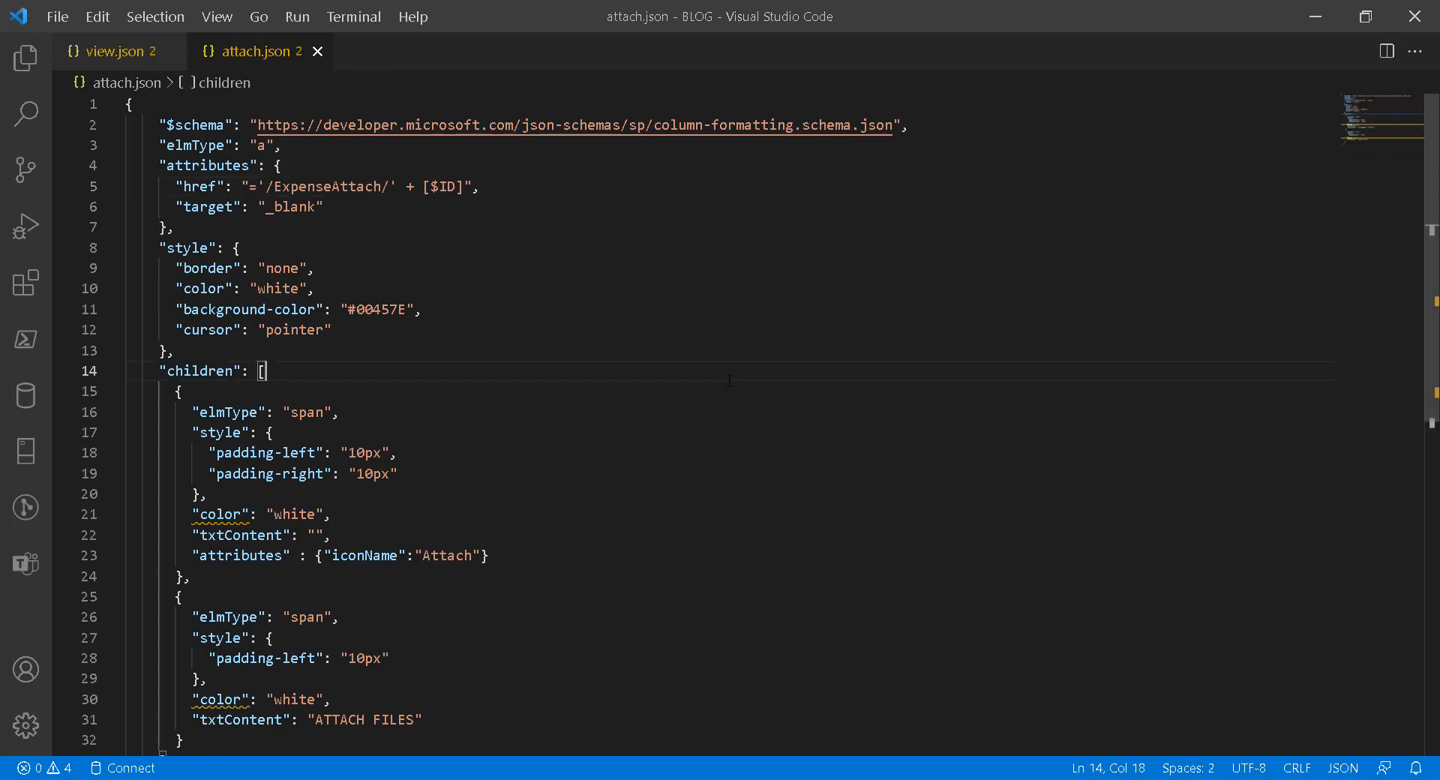
pyautogui.hotkey('ctrl', 'a')
pyautogui.hotkey('ctrl', 'c')
pyautogui.hotkey('alt', 'Tab')
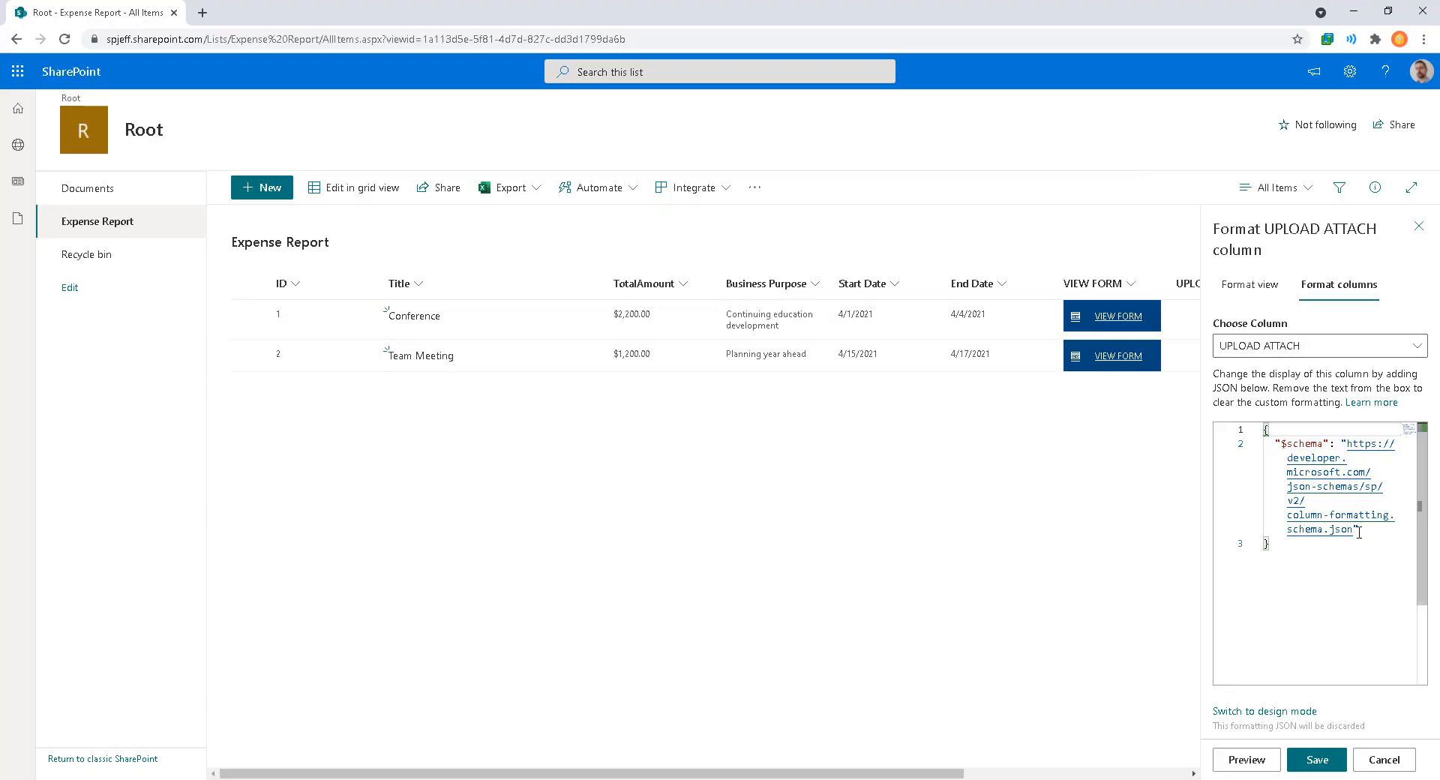
pyautogui.hotkey('ctrl', 'a')
pyautogui.hotkey('ctrl', 'v')
pyautogui.click(1323, 760)
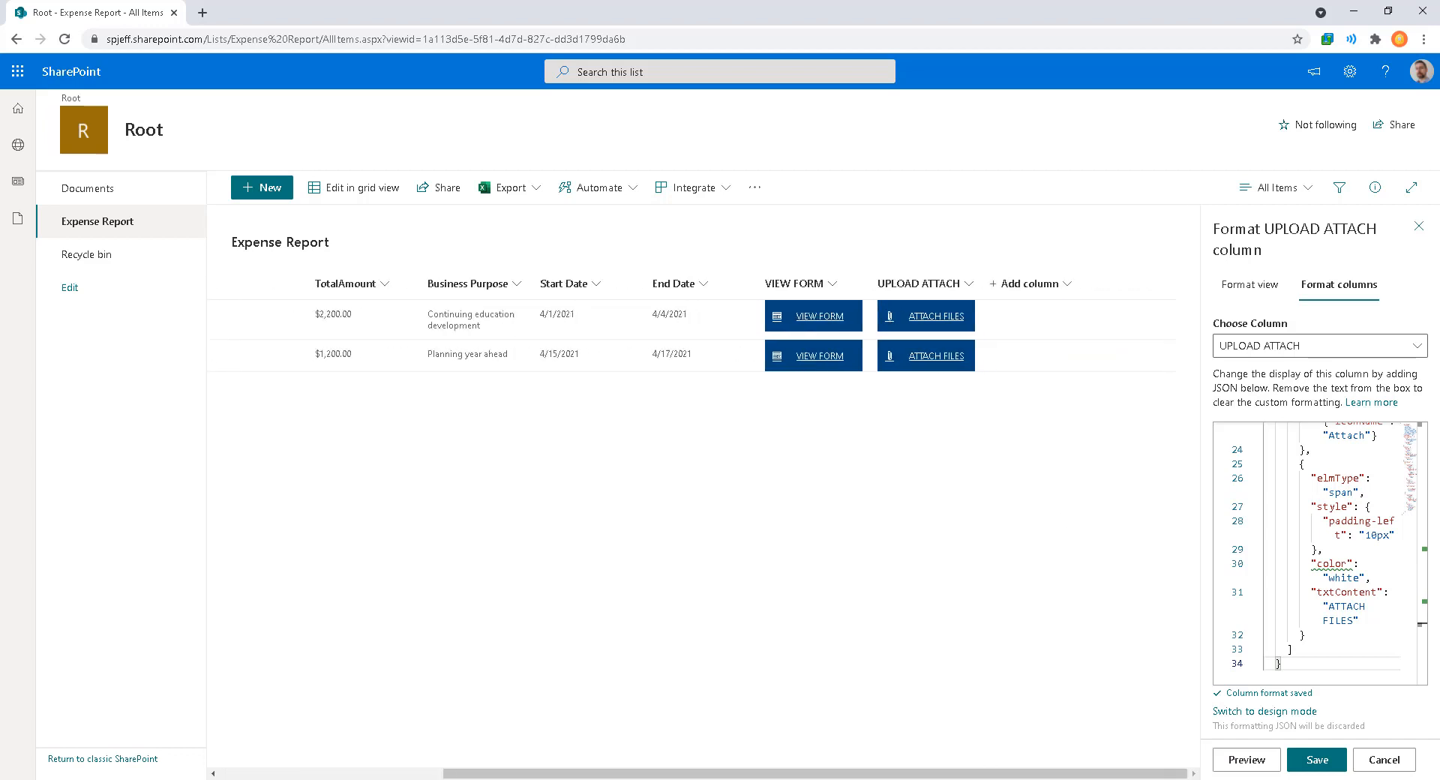
pyautogui.moveTo(863, 266); pyautogui.dragTo(988, 420)
pyautogui.write('t')
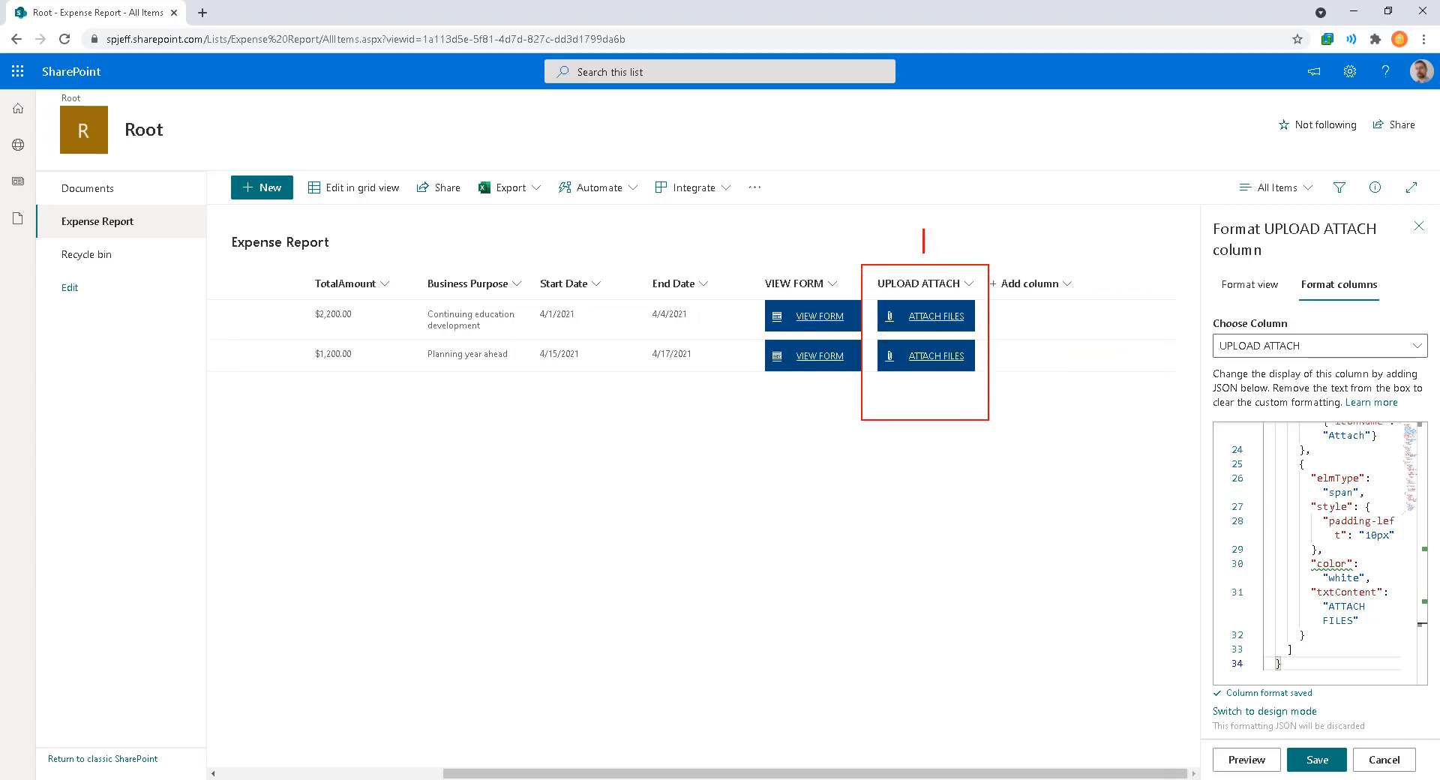
pyautogui.write('2nd diffe')
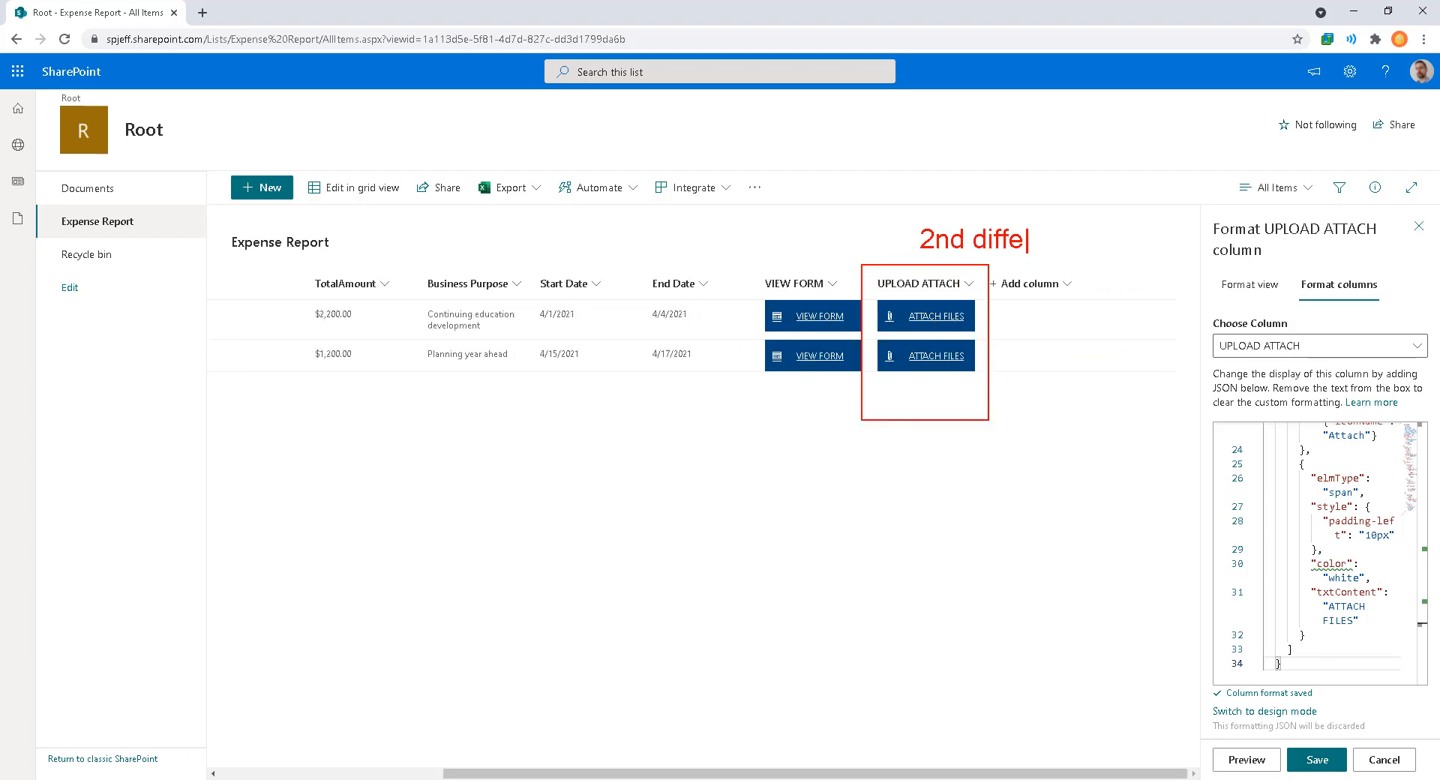
pyautogui.write('rent icon')
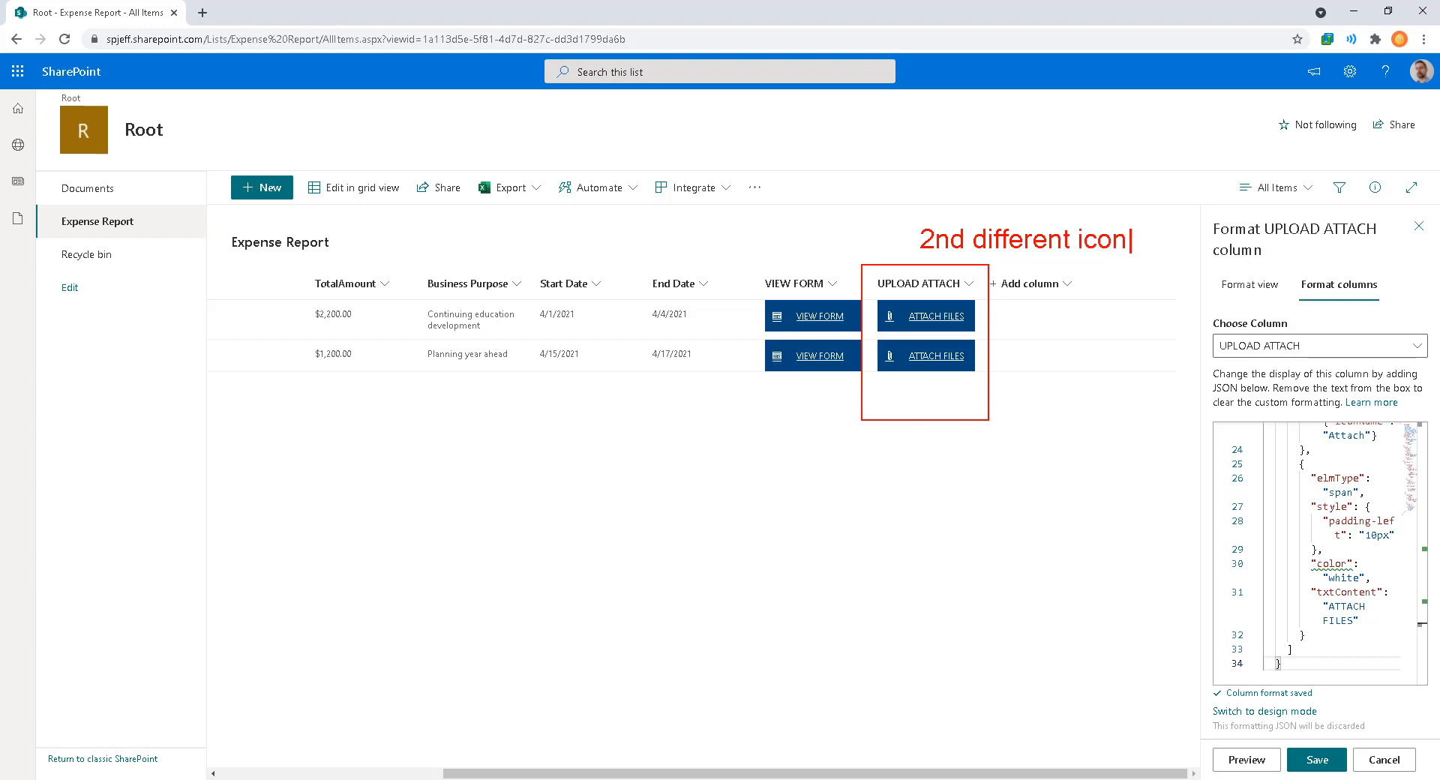
pyautogui.press('Escape')
pyautogui.press('Escape')
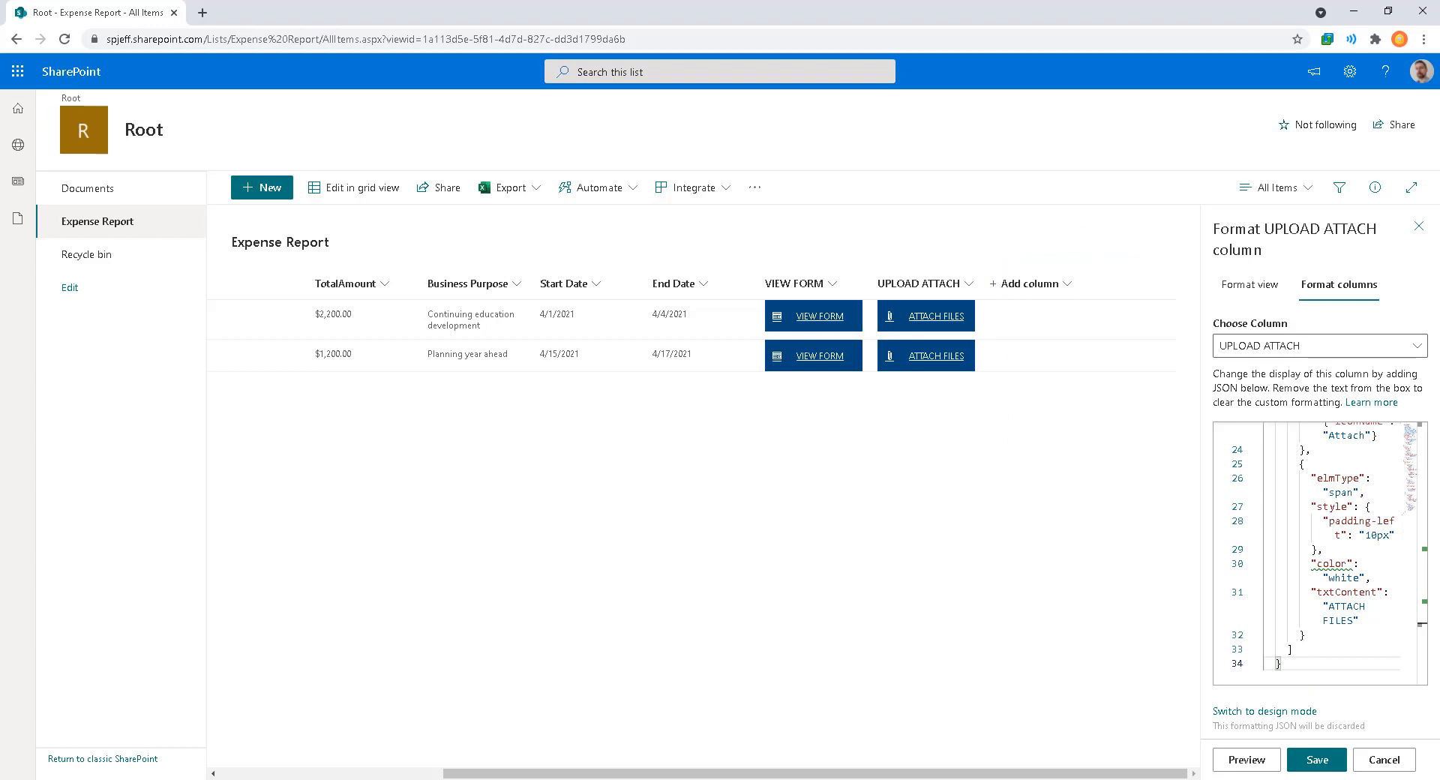
# Step: Save the UPLOAD ATTACH column format again and close the column formatting settings
pyautogui.click(1318, 765)
pyautogui.click(1417, 226)
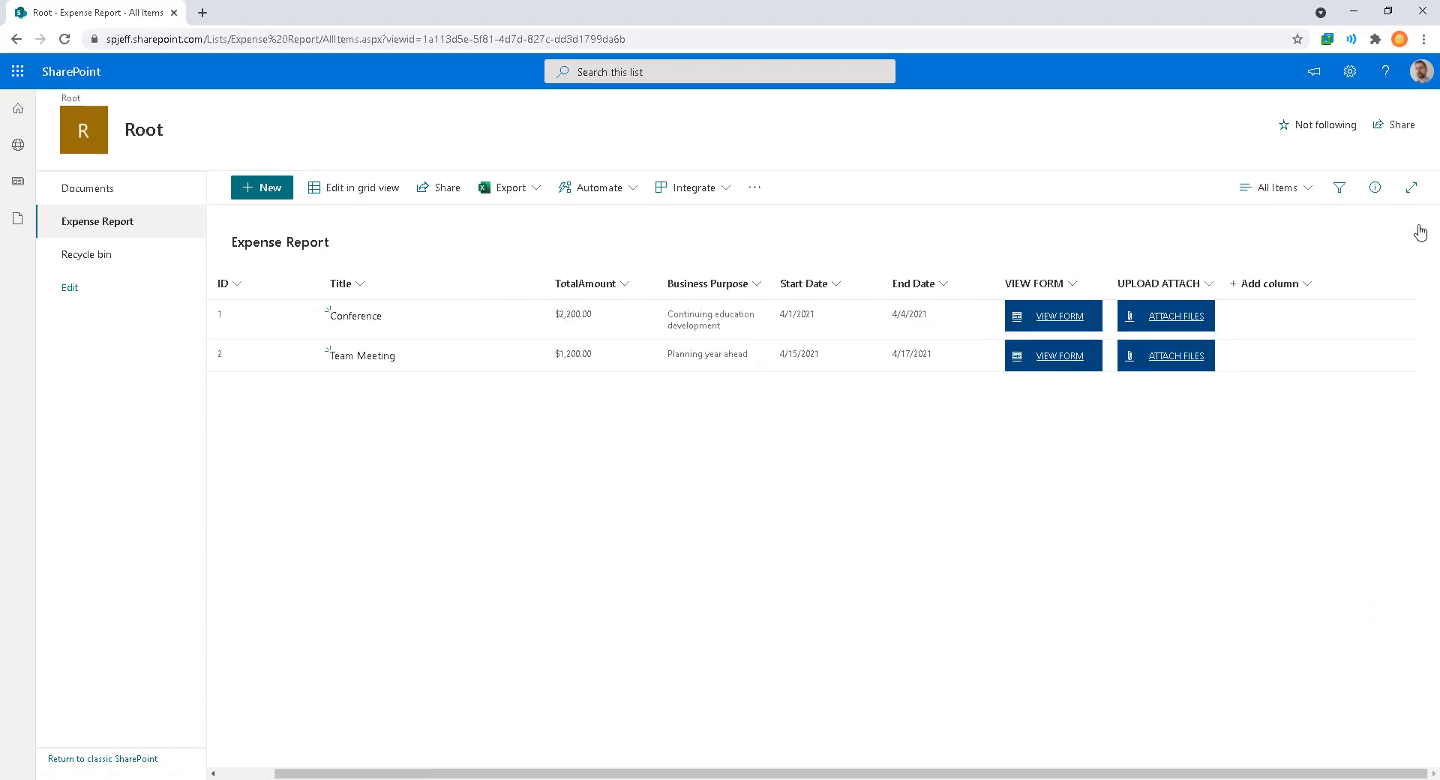
# Step: Open the Conference item's ATTACH FILES link and go up to the parent ExpenseAttach library
pyautogui.click(1184, 320)
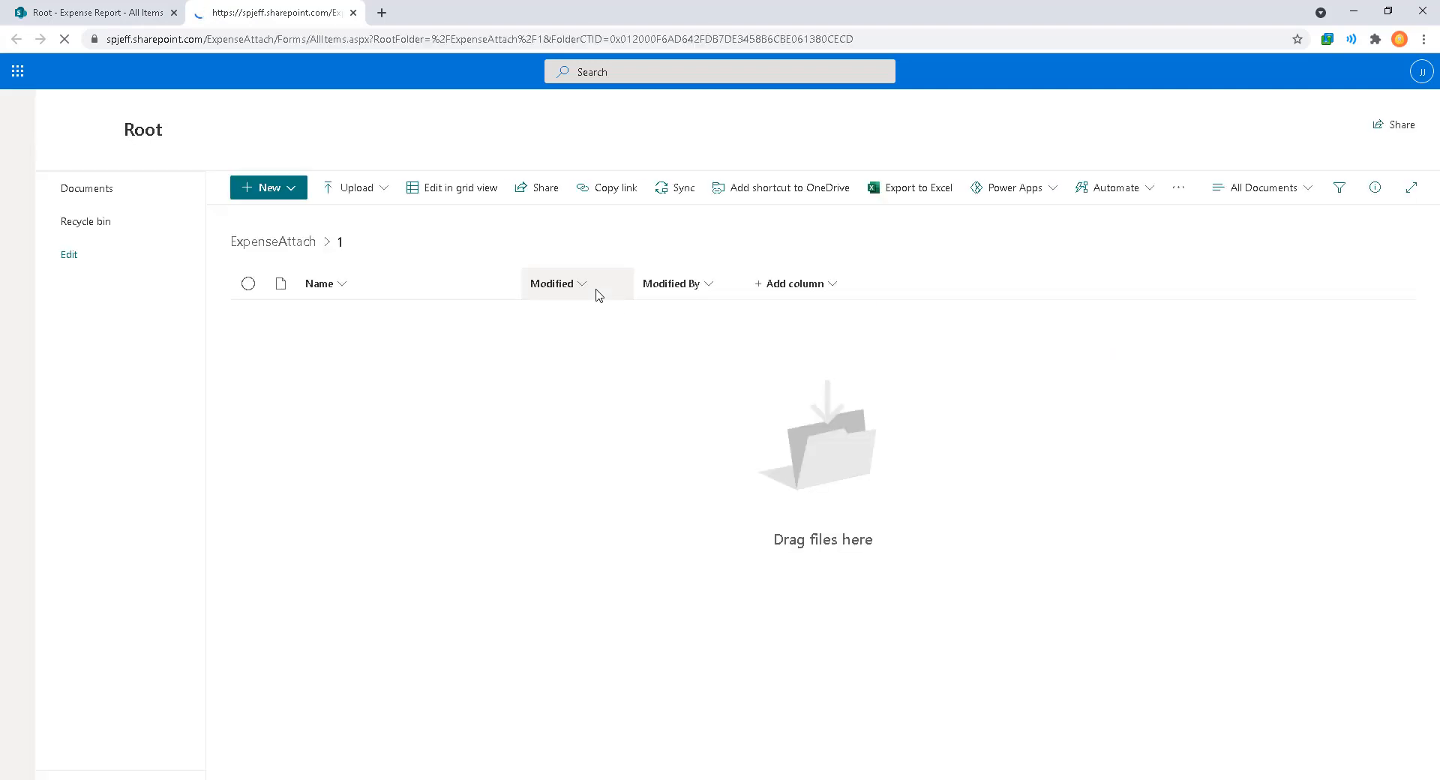
pyautogui.click(290, 243)
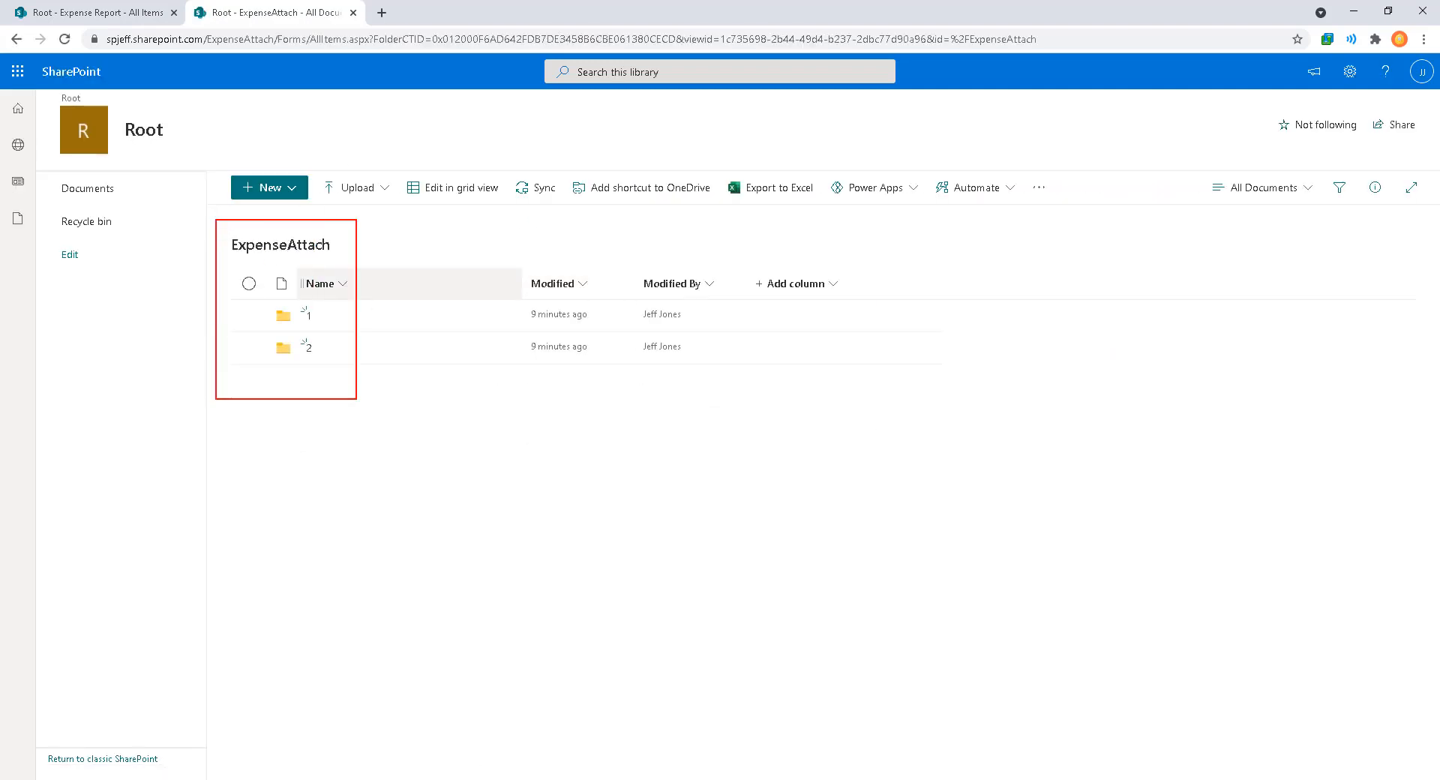
pyautogui.write('tfolder li')
pyautogui.press('BackSpace')
pyautogui.press('BackSpace')
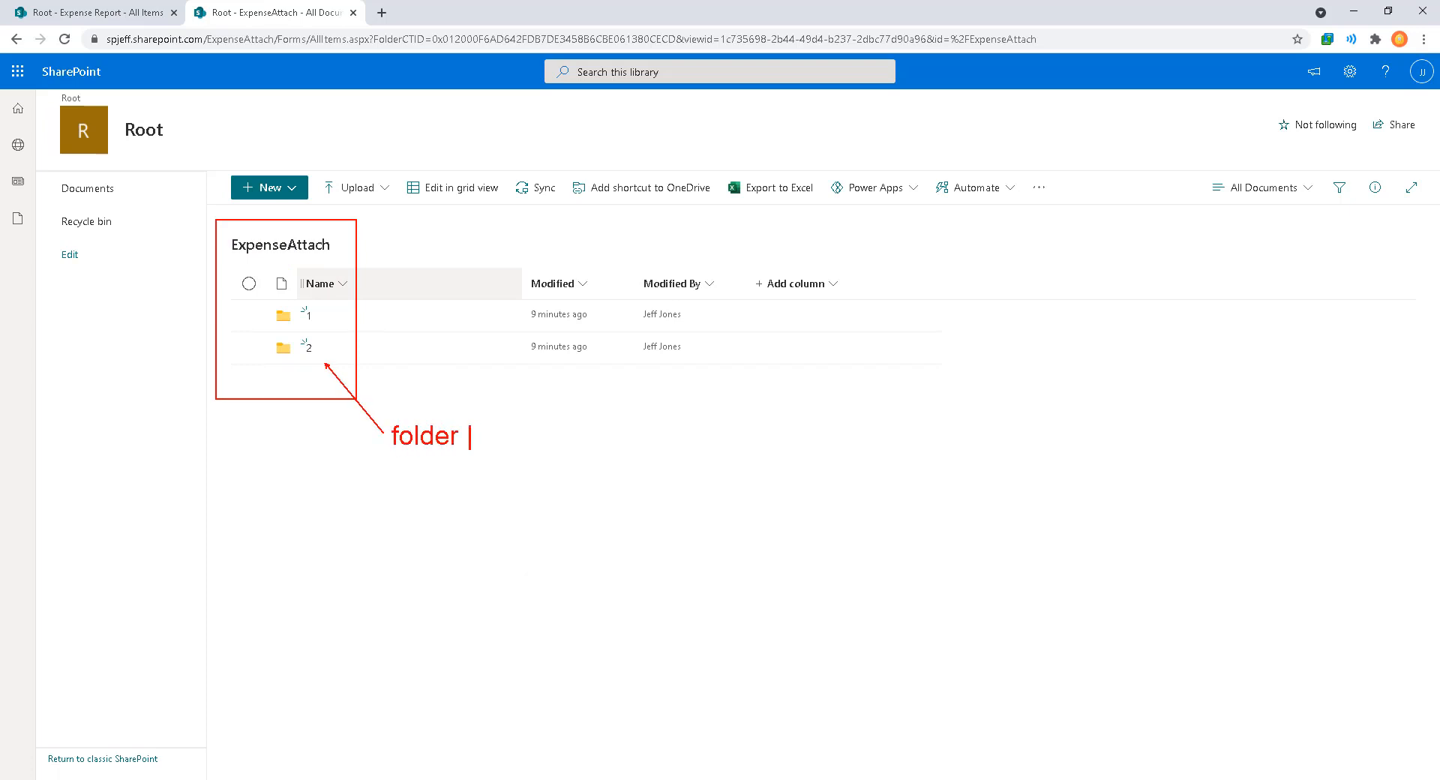
pyautogui.write('Document Library')
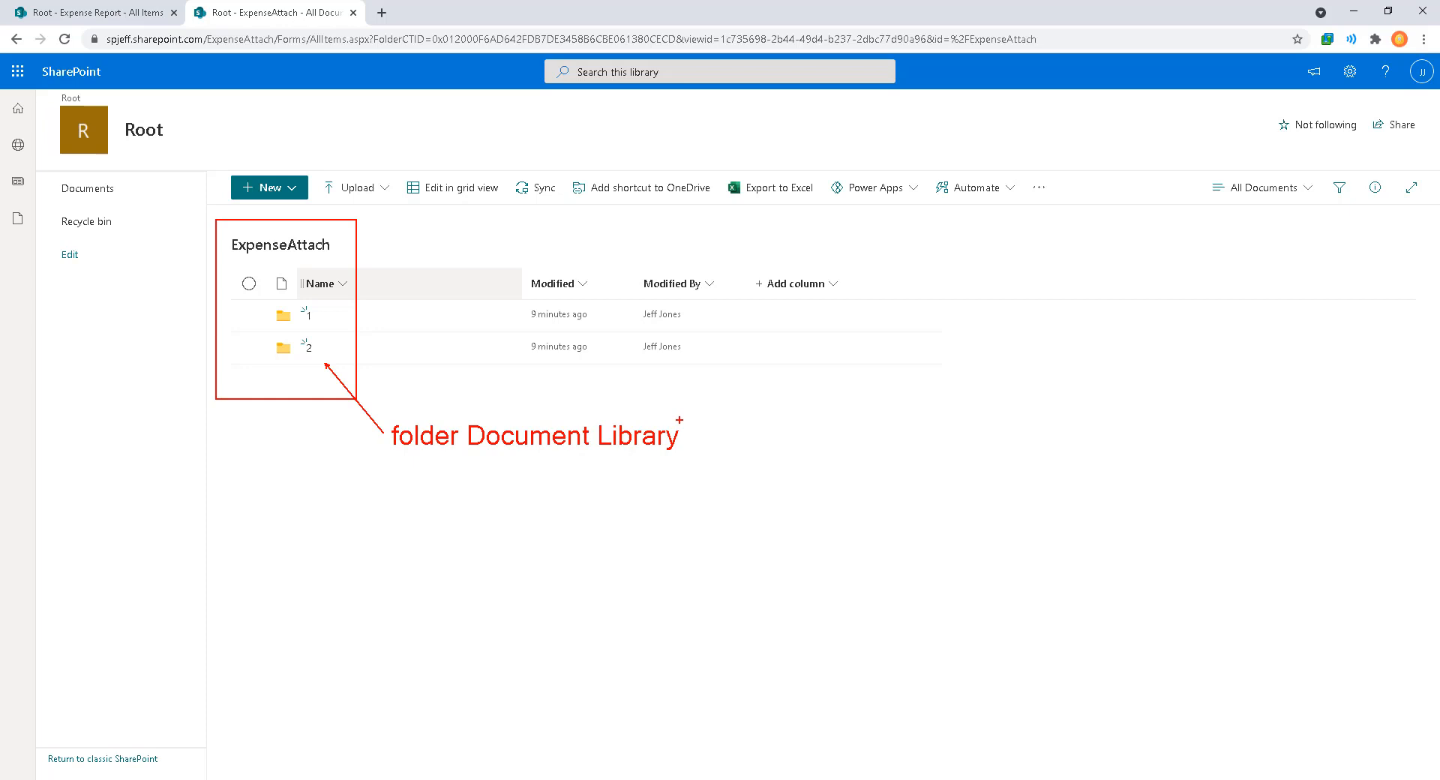
pyautogui.press('Escape')
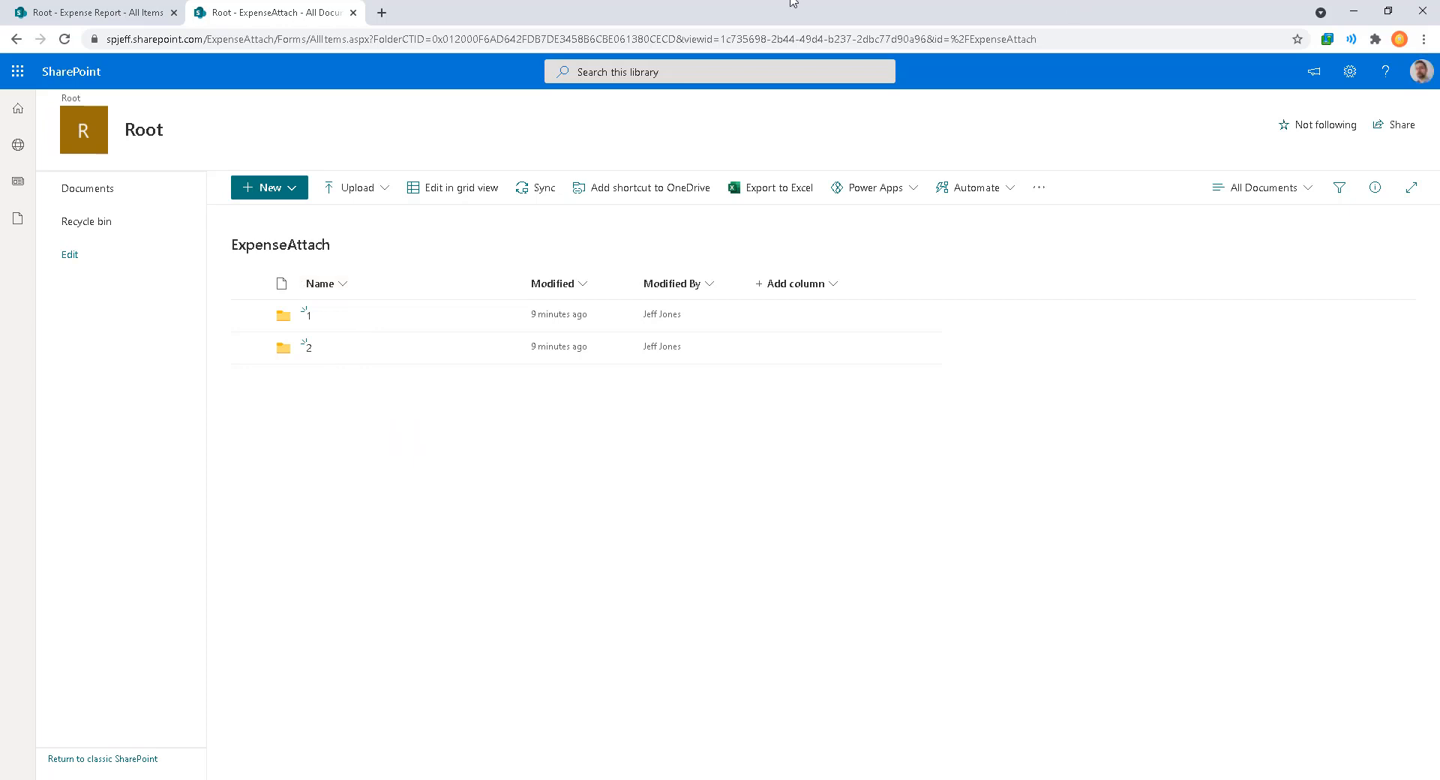
# Step: Return to the Expense Report list, annotate the boxed VIEW FORM and UPLOAD ATTACH columns with "ease of use", "UX", "training", and clear the markup
pyautogui.click(104, 12)
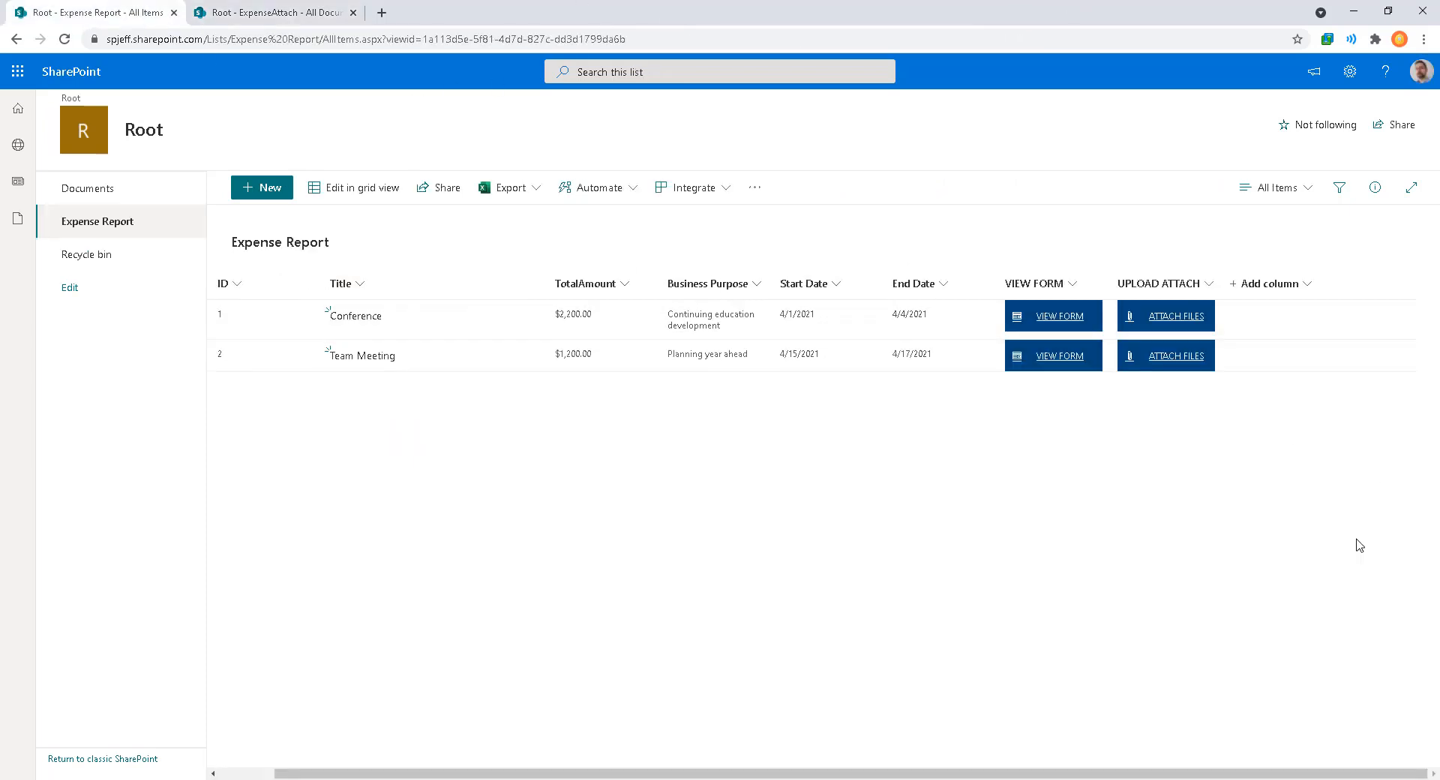
pyautogui.hotkey('ctrl', '2')
pyautogui.moveTo(979, 235); pyautogui.dragTo(1234, 407)
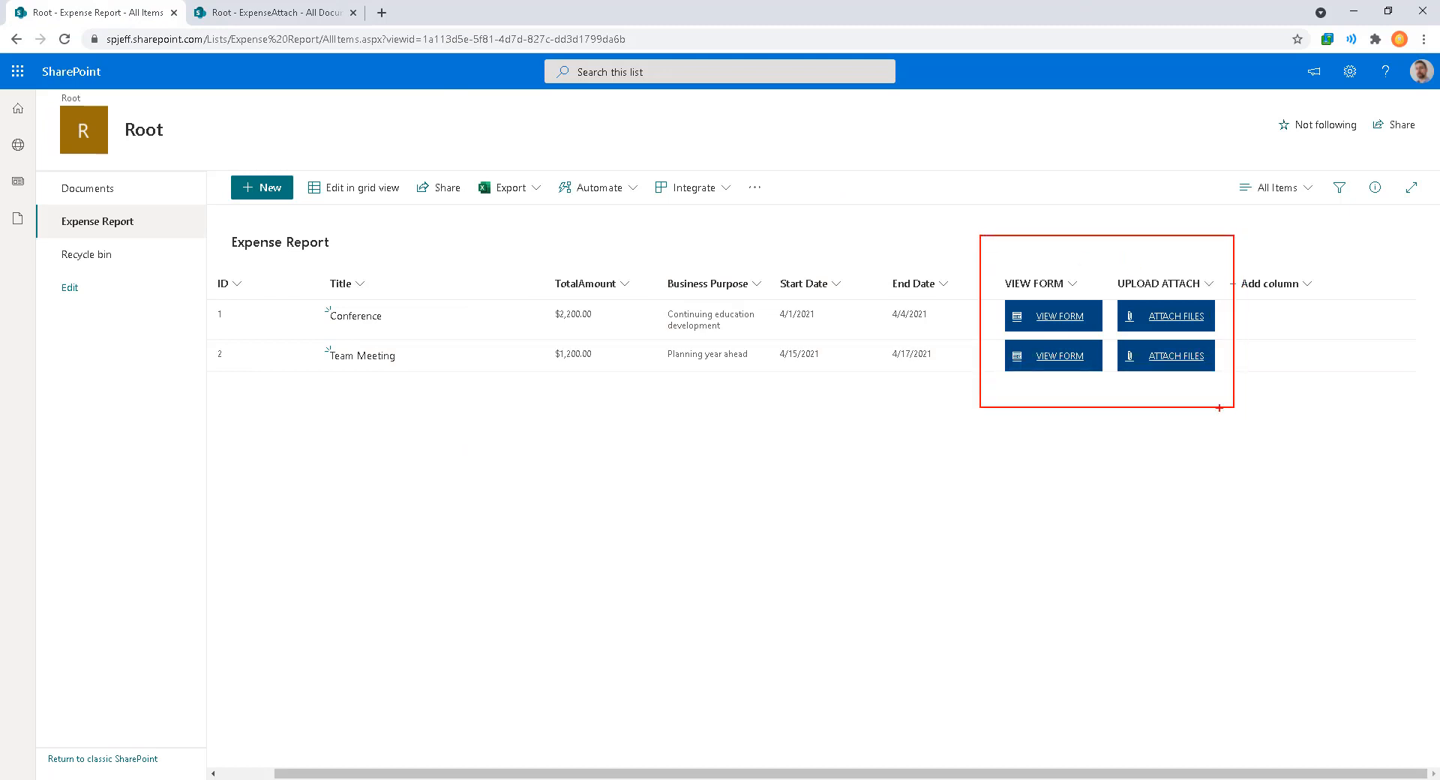
pyautogui.moveTo(1161, 380); pyautogui.dragTo(1190, 433)
pyautogui.write('t')
pyautogui.write('ease of use')
pyautogui.press('Return')
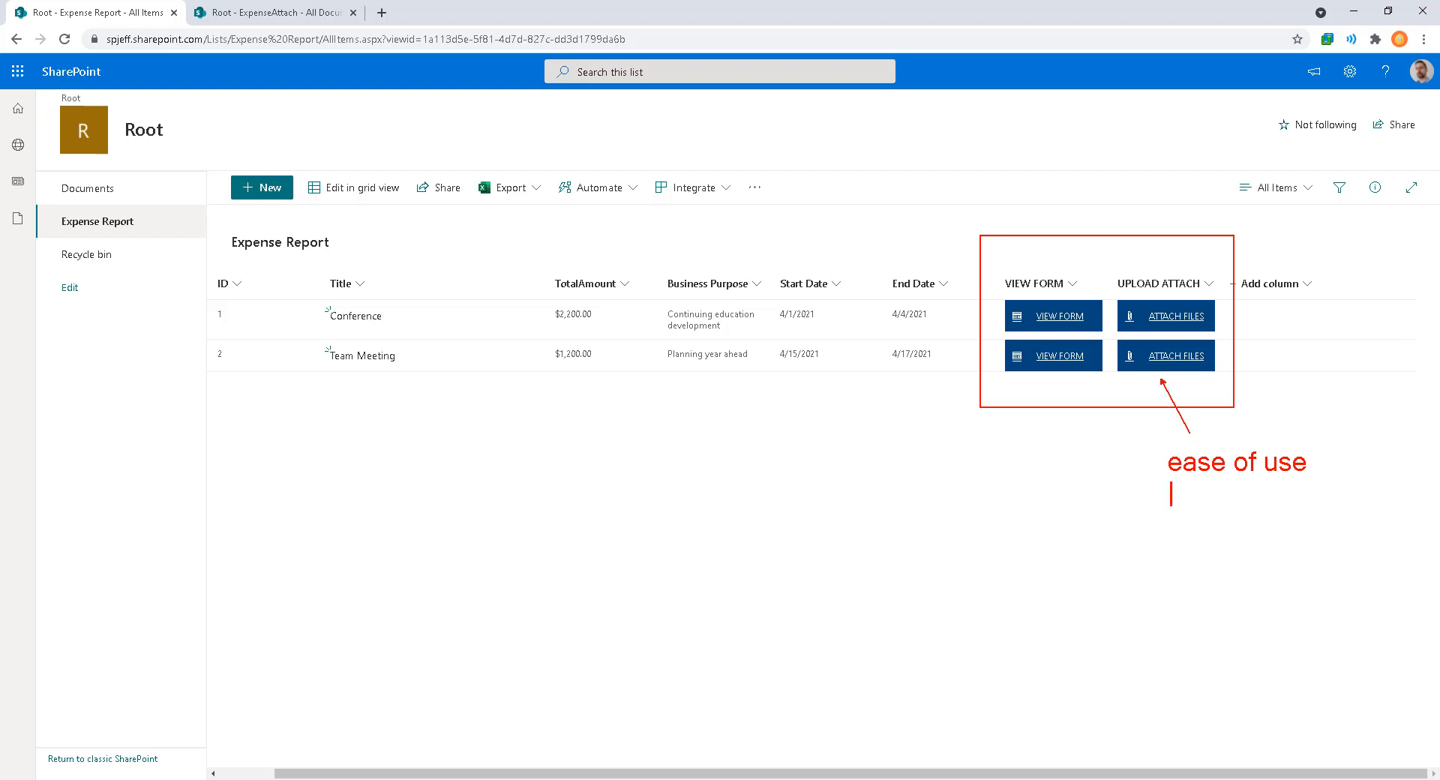
pyautogui.write('UX')
pyautogui.press('Return')
pyautogui.write('training')
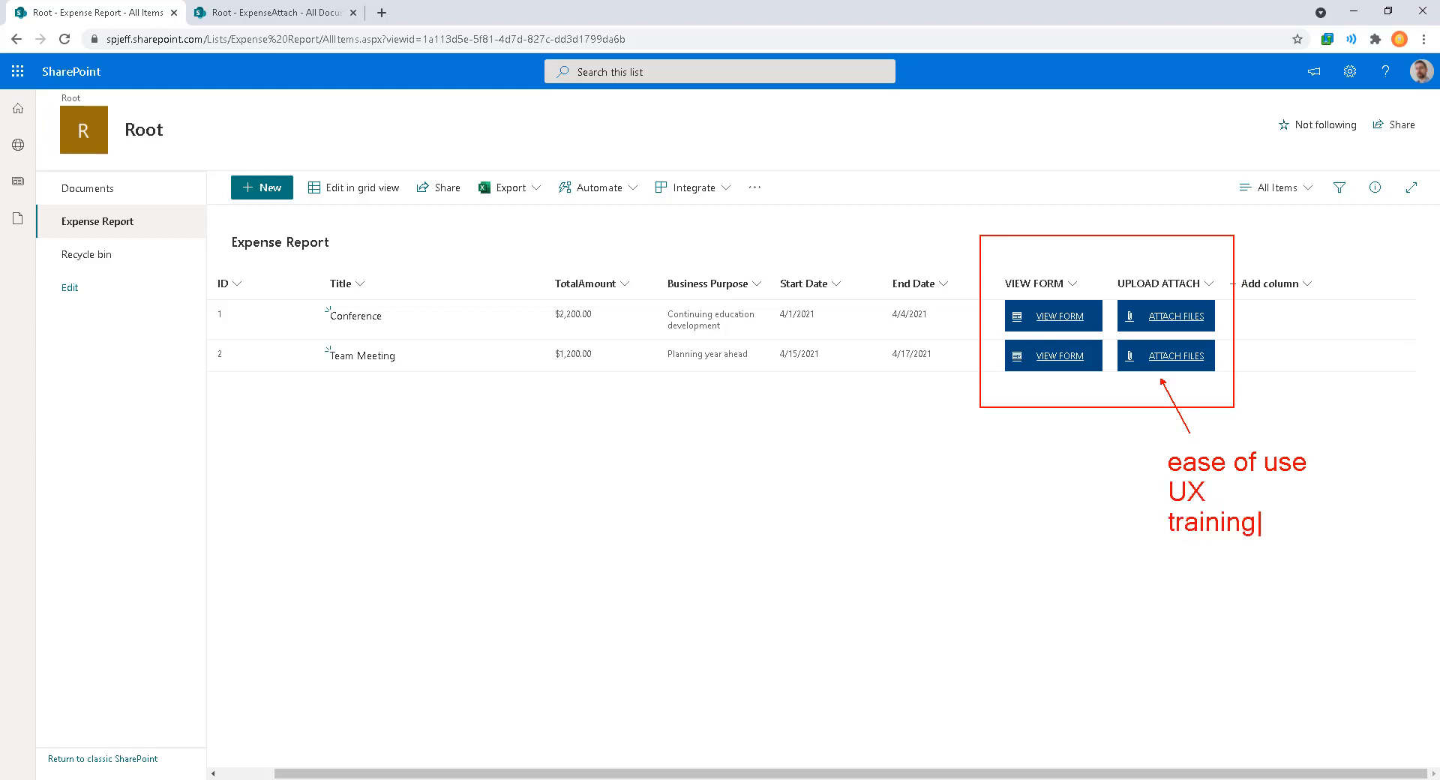
pyautogui.press('Escape')
pyautogui.press('Escape')
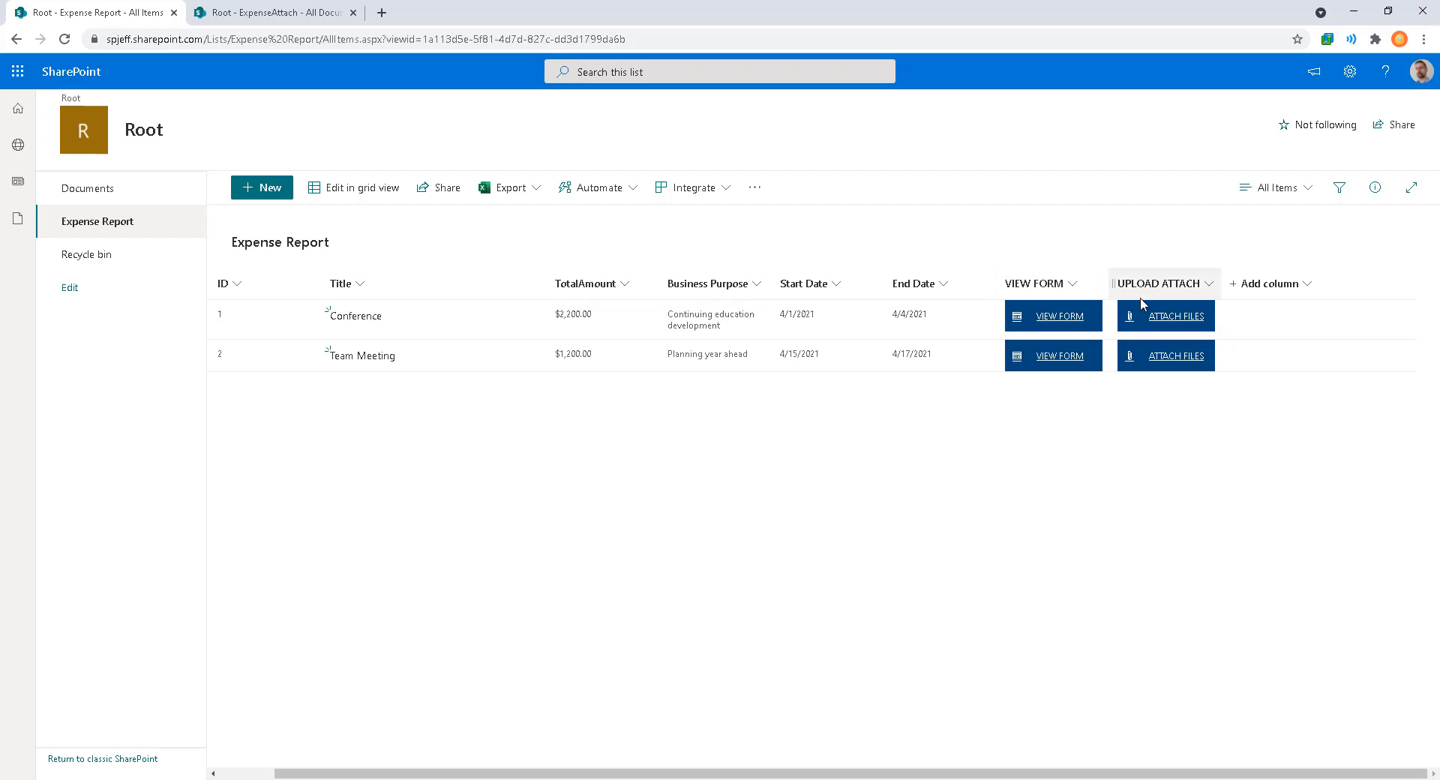
# Step: Open the Team Meeting item's ATTACH FILES link and show the upload options of its attachment folder
pyautogui.click(1165, 358)
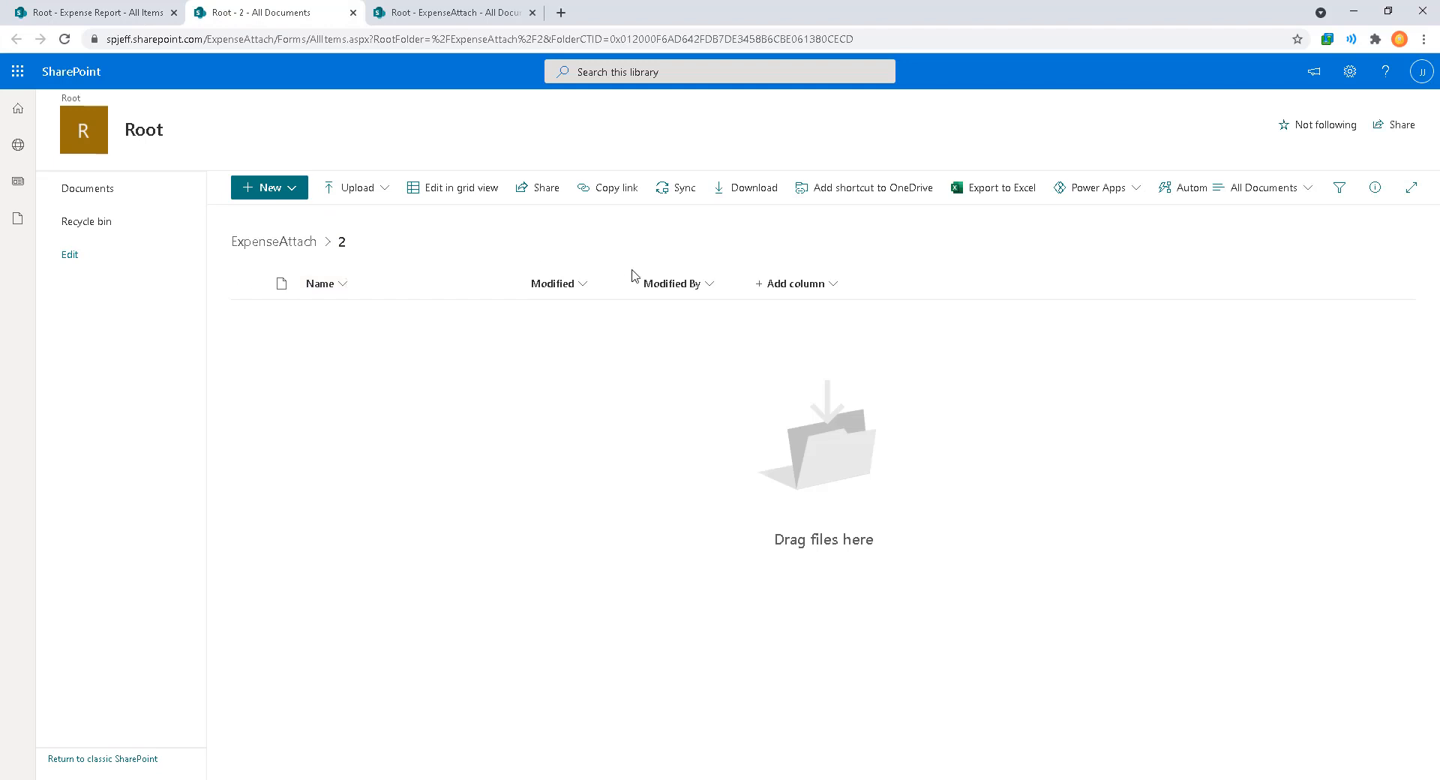
pyautogui.click(354, 188)
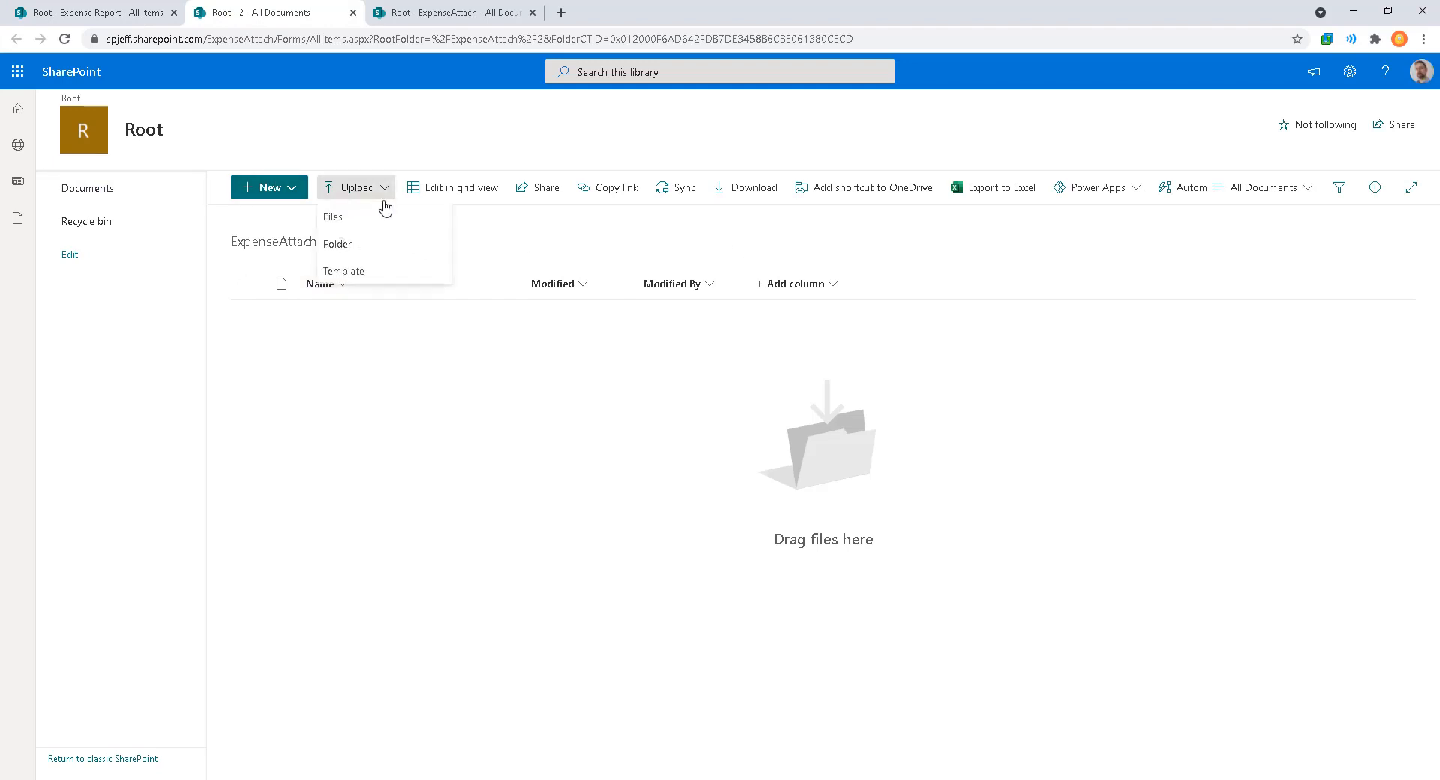
# Step: Mark the upload options and the file drop area with red boxes and arrows, and add the notes "rich UX" and "apply metadata"
pyautogui.hotkey('ctrl', '2')
pyautogui.moveTo(207, 153); pyautogui.dragTo(525, 318)
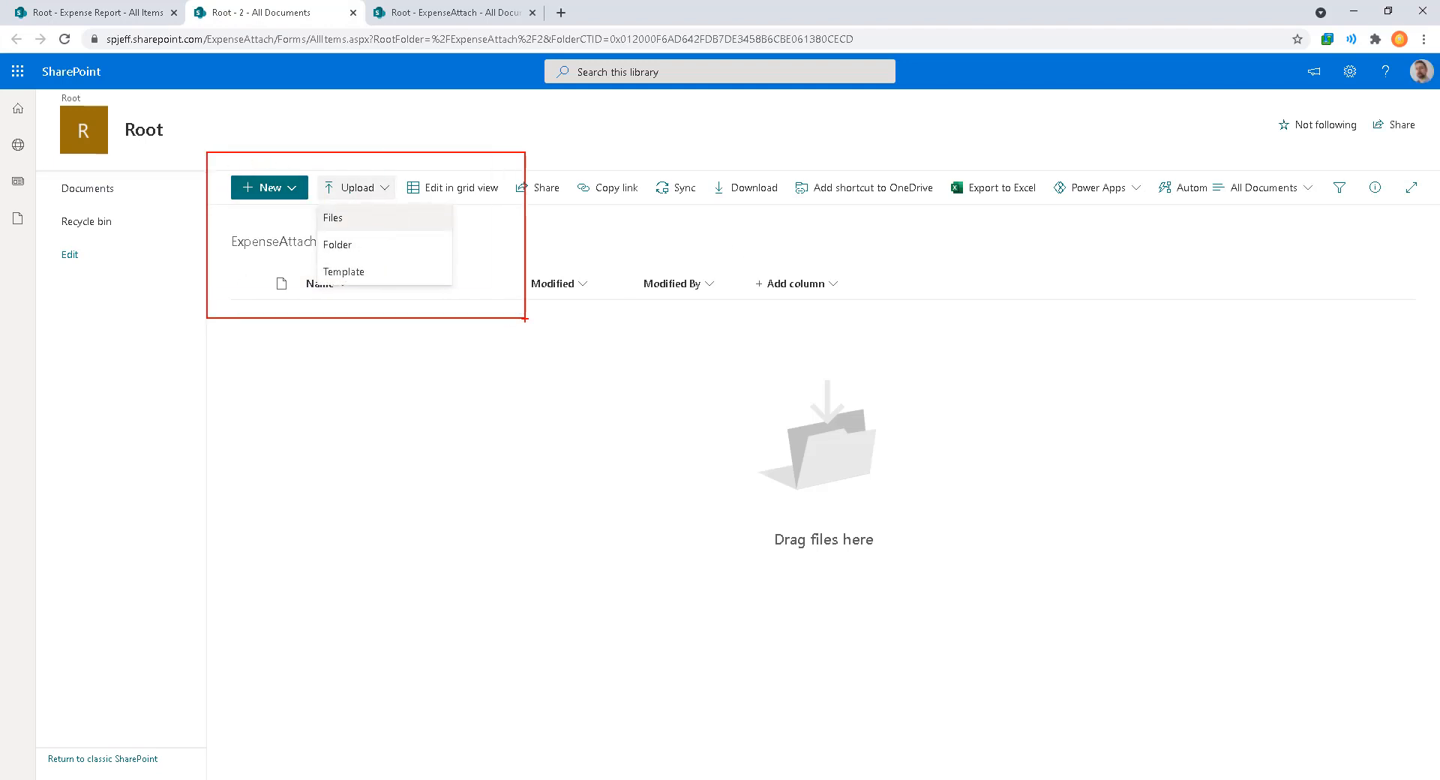
pyautogui.moveTo(667, 373)
pyautogui.mouseDown()
pyautogui.moveTo(1021, 619)
pyautogui.moveTo(908, 521)
pyautogui.mouseUp()
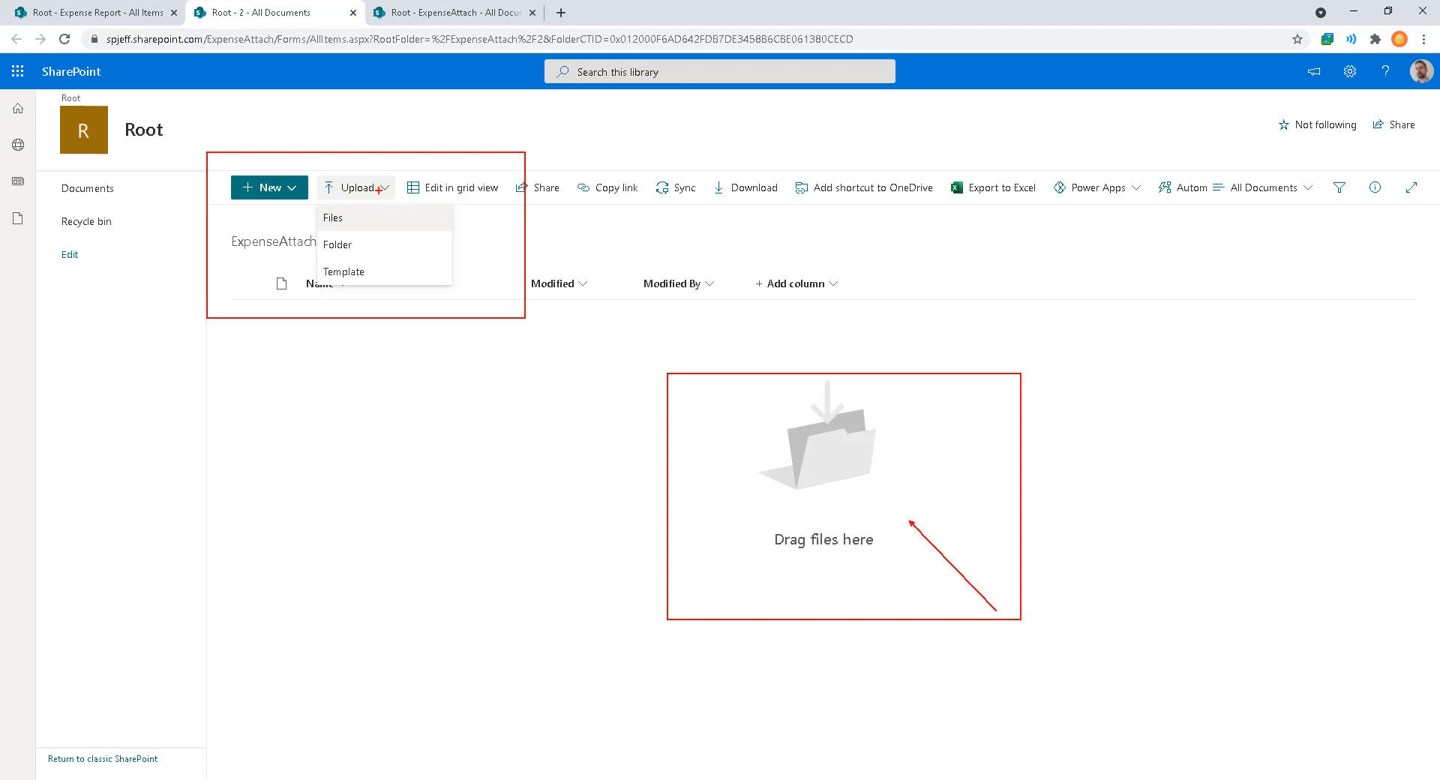
pyautogui.moveTo(403, 222); pyautogui.dragTo(501, 325)
pyautogui.write('trich UX')
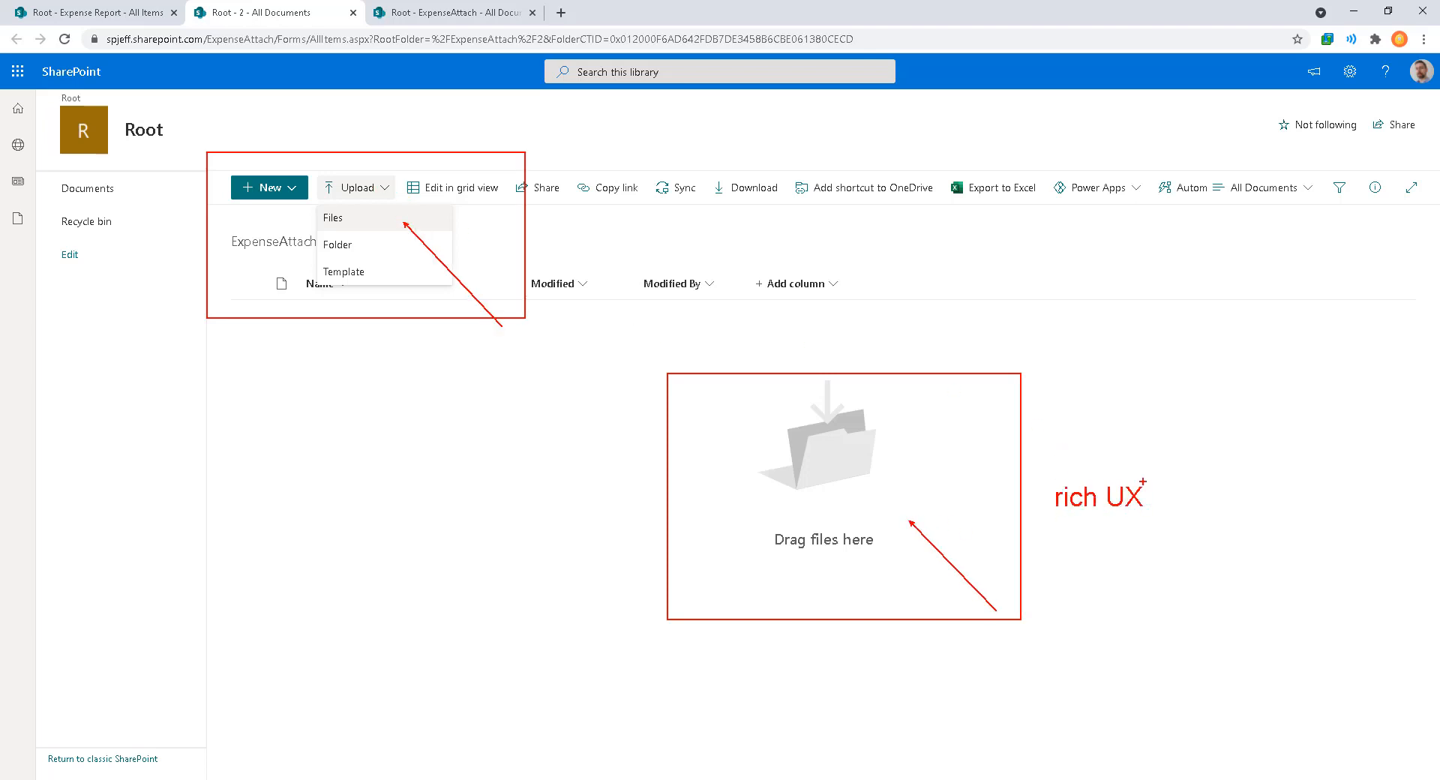
pyautogui.press('Return')
pyautogui.write('apply metad')
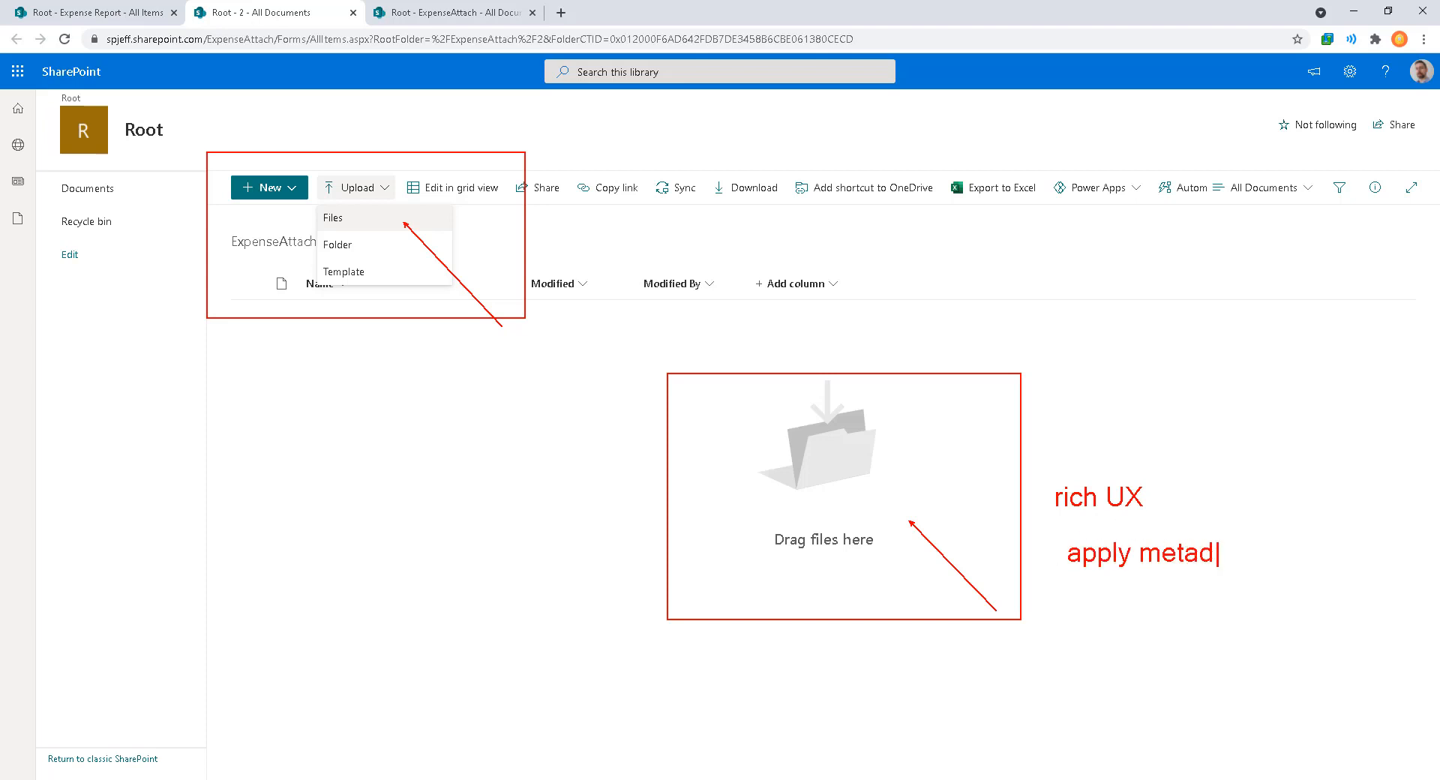
pyautogui.write('ata')
# Step: Box the Add column area in red, label it "tag" with a horizontal arrow, and clear all screen annotations
pyautogui.moveTo(733, 245); pyautogui.dragTo(1142, 350)
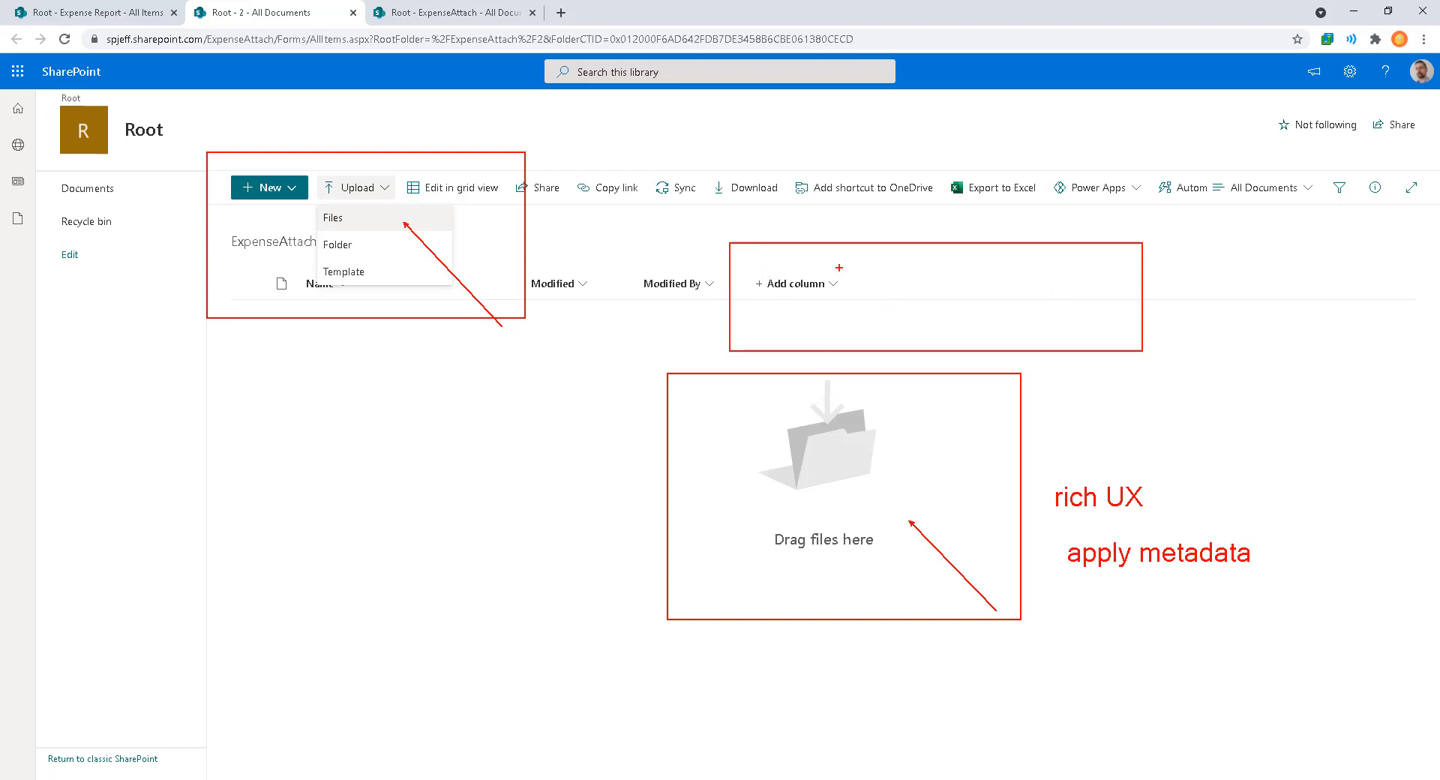
pyautogui.write('ttag')
pyautogui.moveTo(1118, 276); pyautogui.dragTo(949, 273)
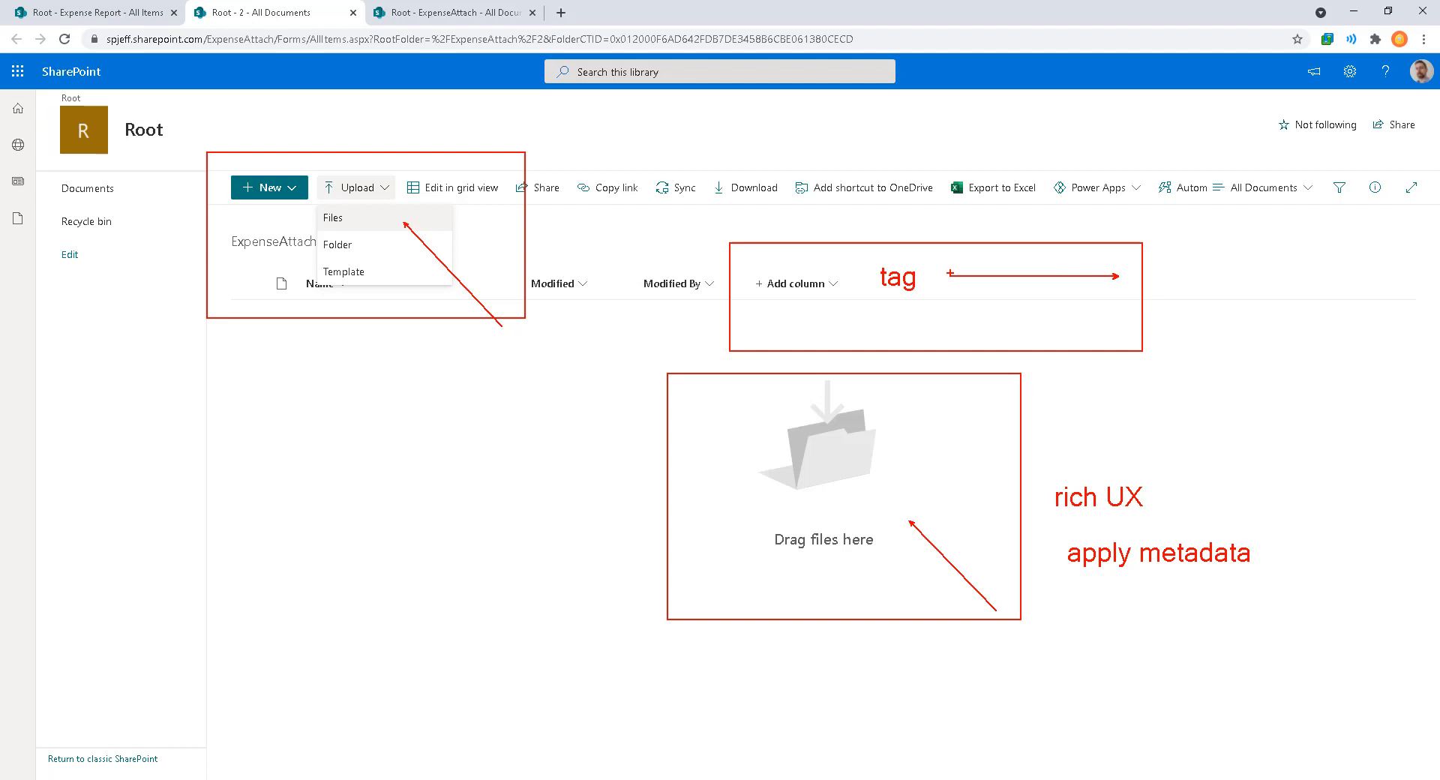
pyautogui.press('Escape')
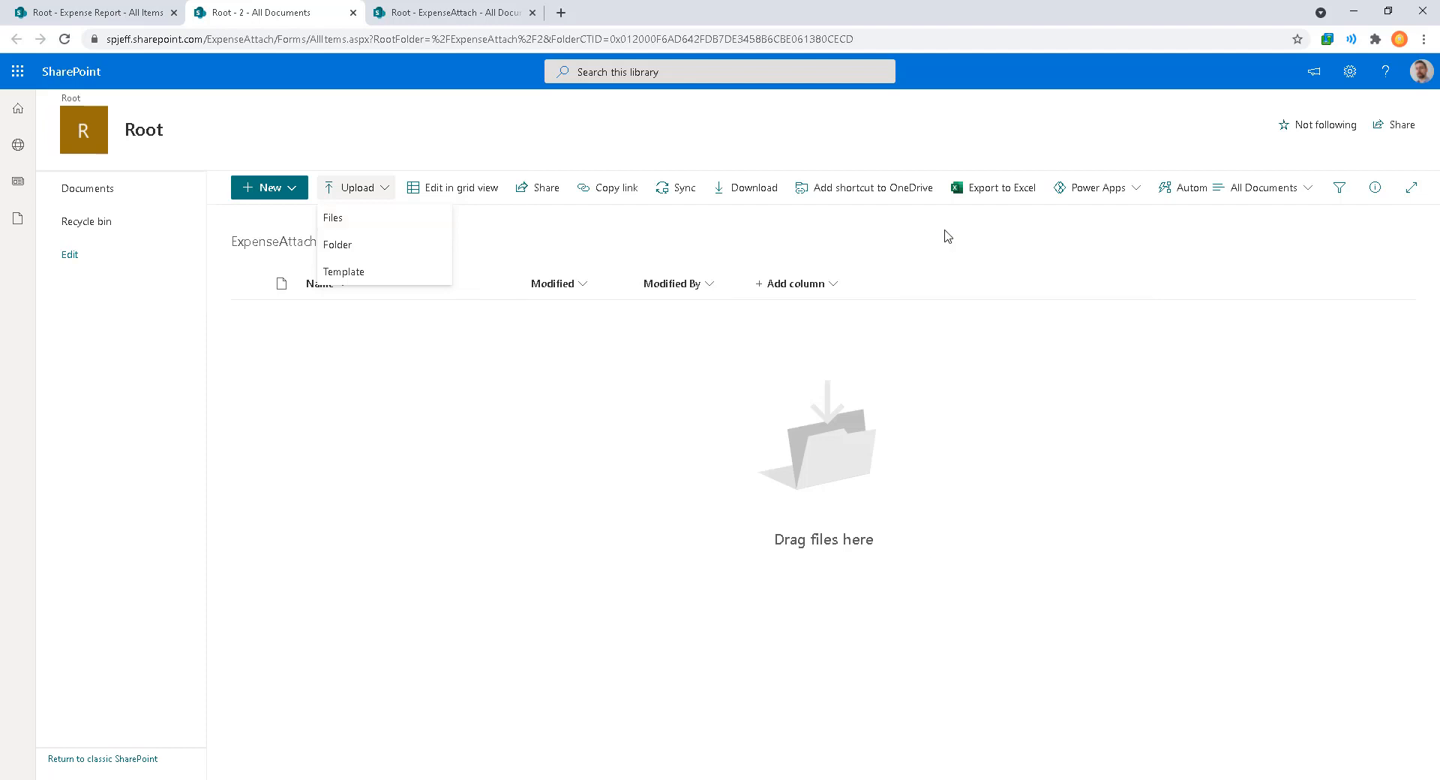
# Step: Return to the Expense Report list and annotate the VIEW FORM and UPLOAD ATTACH columns with a red box, an arrow and "new tab"
pyautogui.click(120, 12)
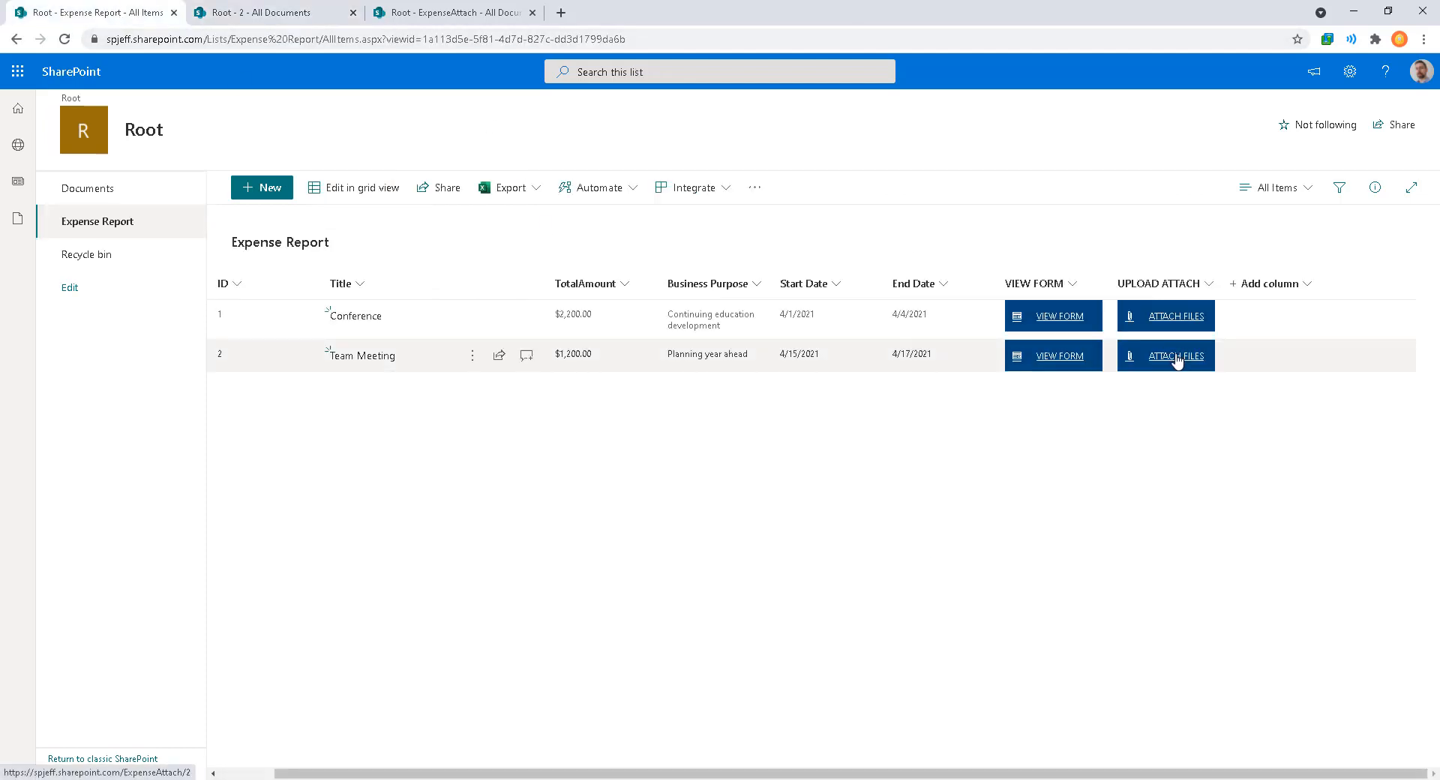
pyautogui.hotkey('ctrl', '2')
pyautogui.moveTo(1217, 384); pyautogui.dragTo(986, 242)
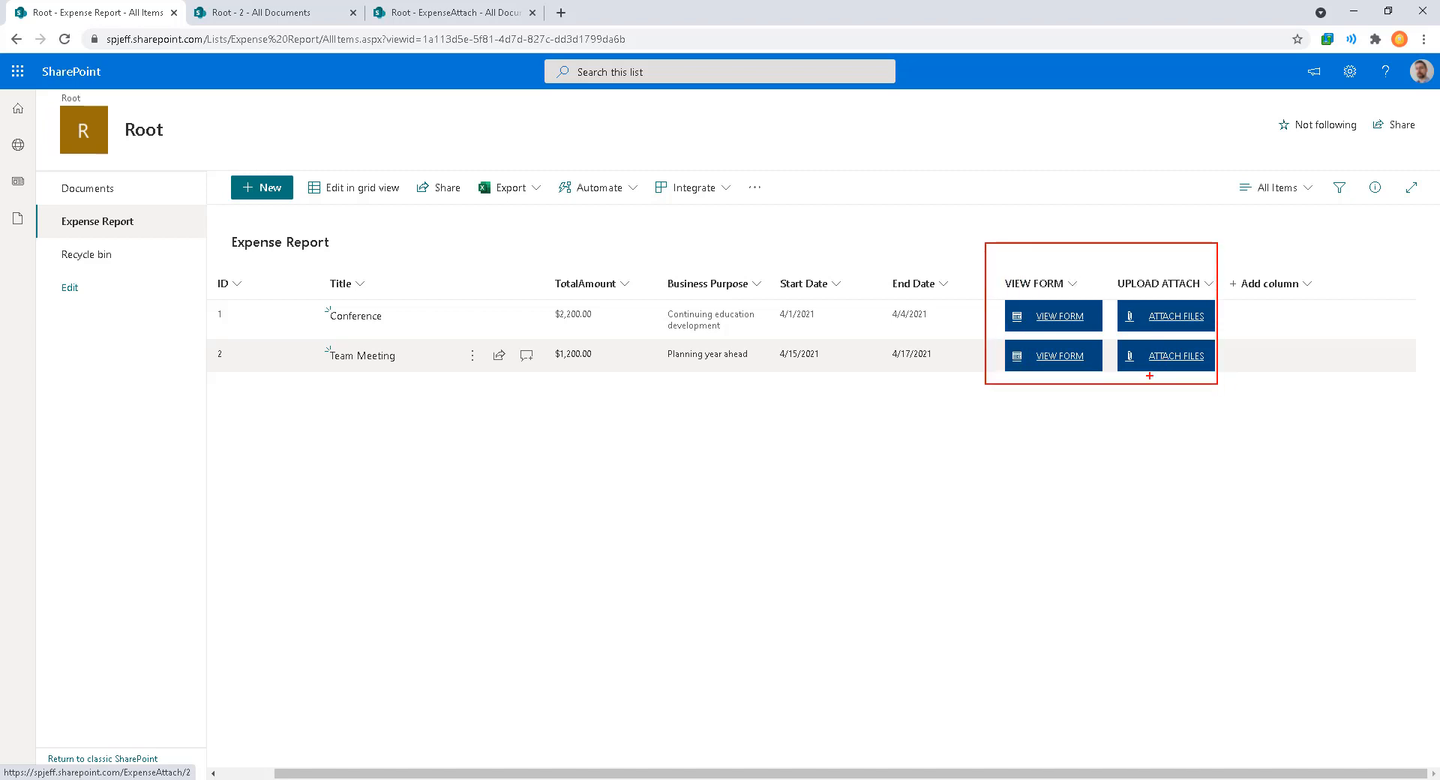
pyautogui.moveTo(1149, 375); pyautogui.dragTo(1187, 438)
pyautogui.write('tnew tab')
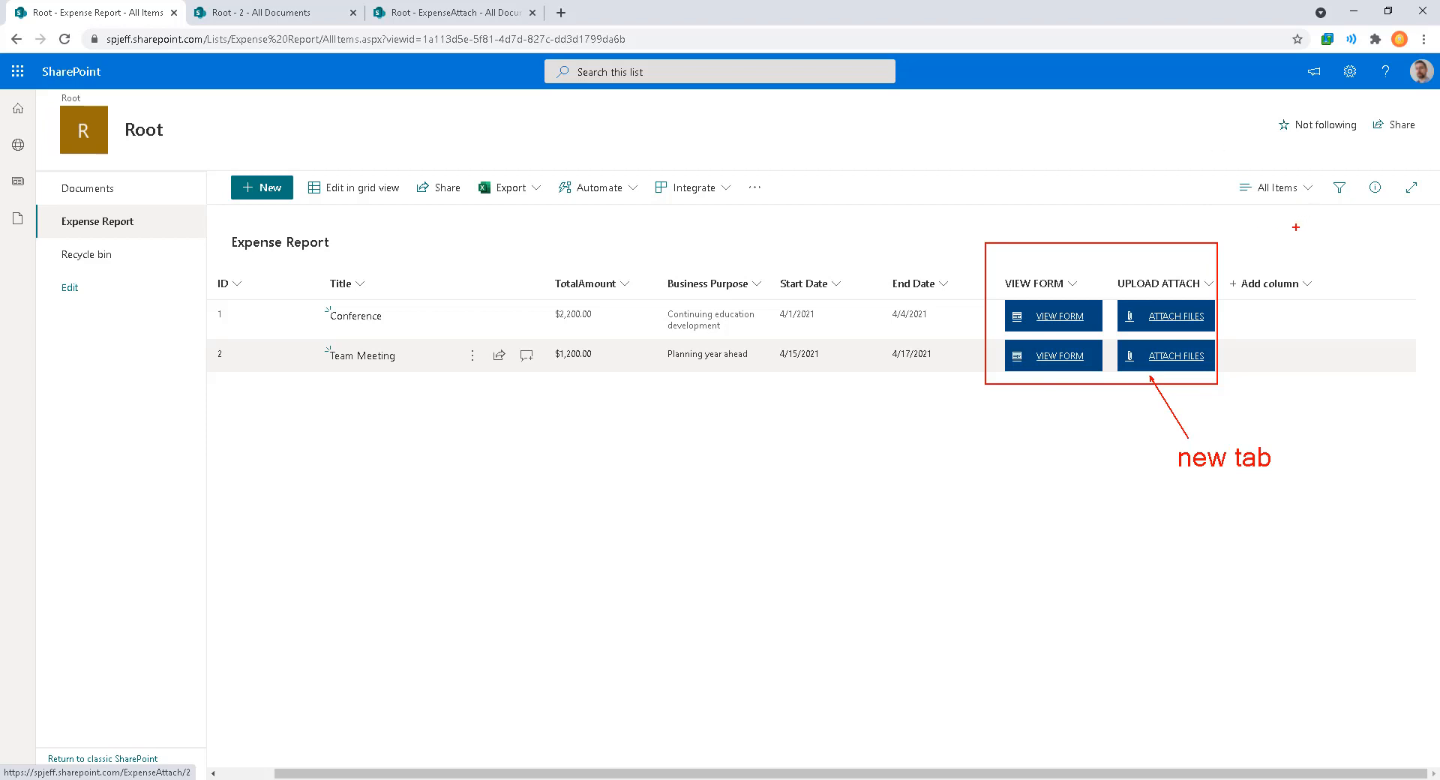
# Step: Circle the All Items view selector in red and label it "queue"
pyautogui.moveTo(1295, 227)
pyautogui.mouseDown()
pyautogui.moveTo(1322, 201)
pyautogui.moveTo(1260, 225)
pyautogui.mouseUp()
pyautogui.write('t')
pyautogui.write('queu')
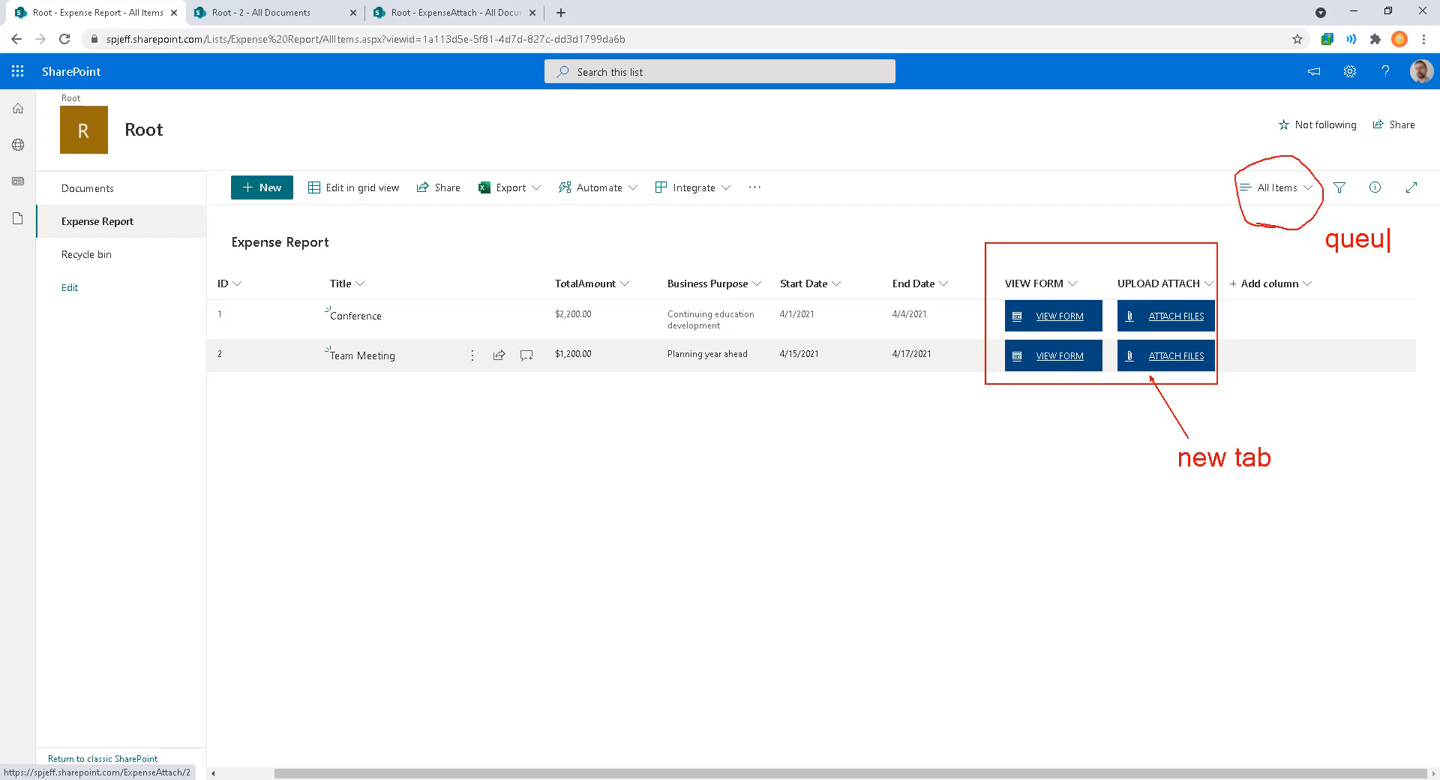
pyautogui.write('e')
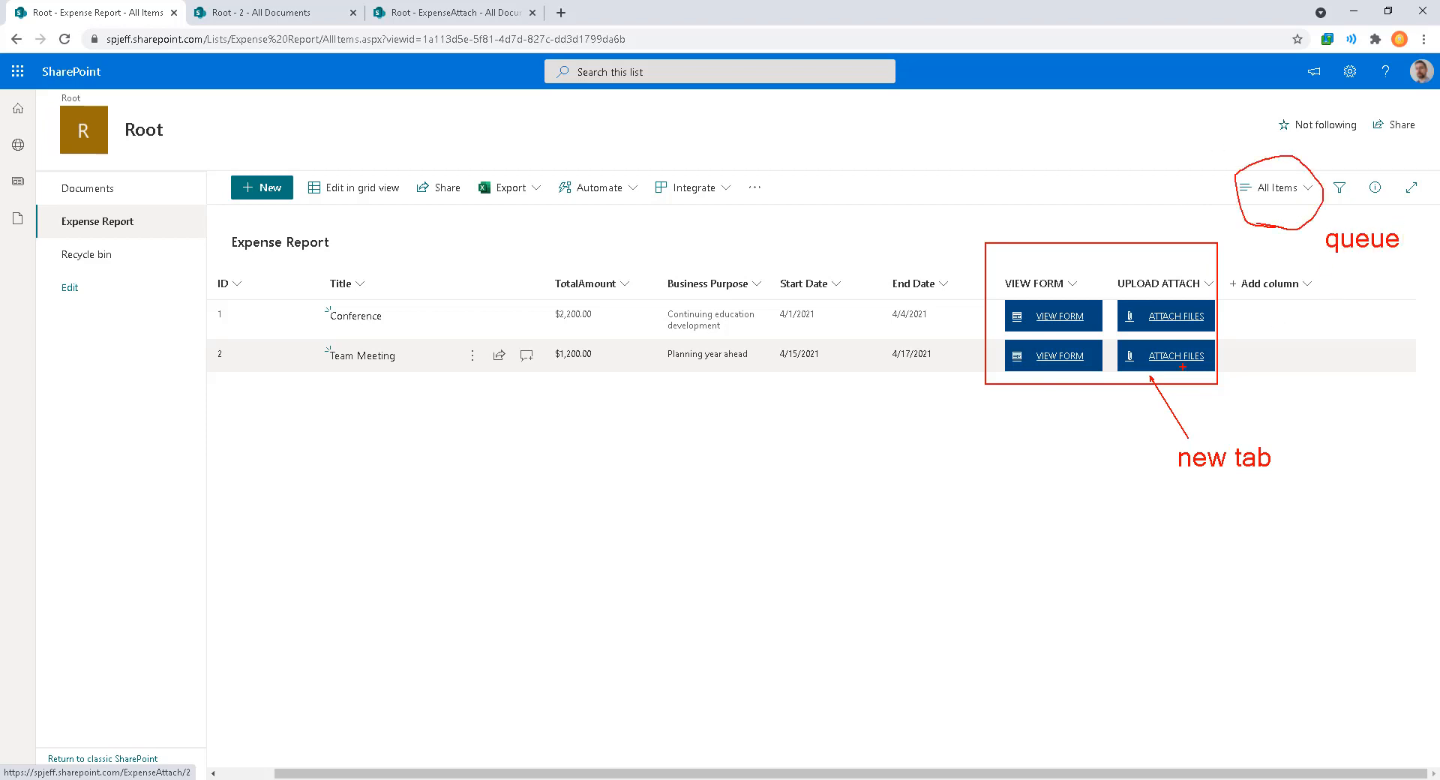